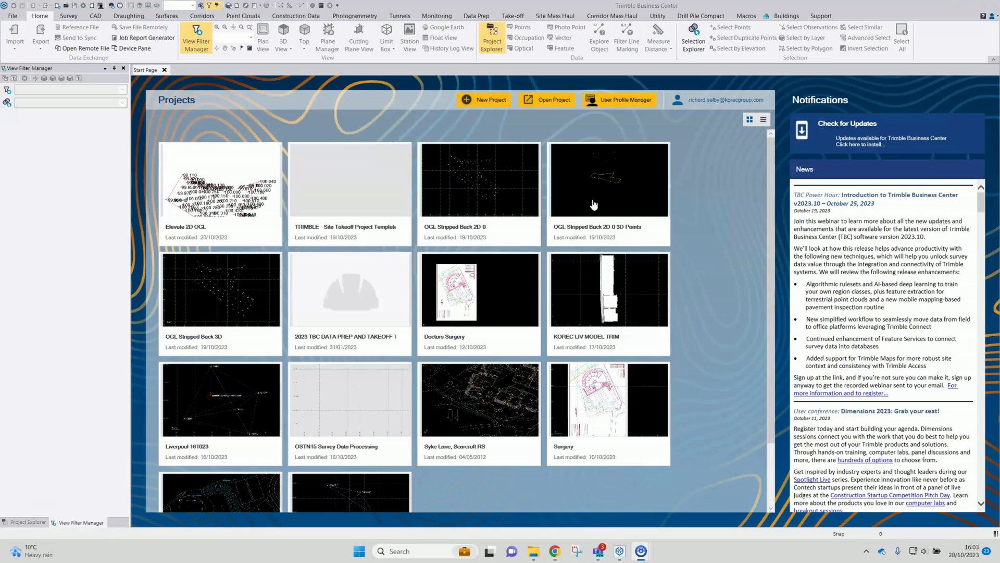
# Step: Create a new project from the Metric template
pyautogui.click(572, 190)
pyautogui.click(573, 183)
pyautogui.click(492, 102)
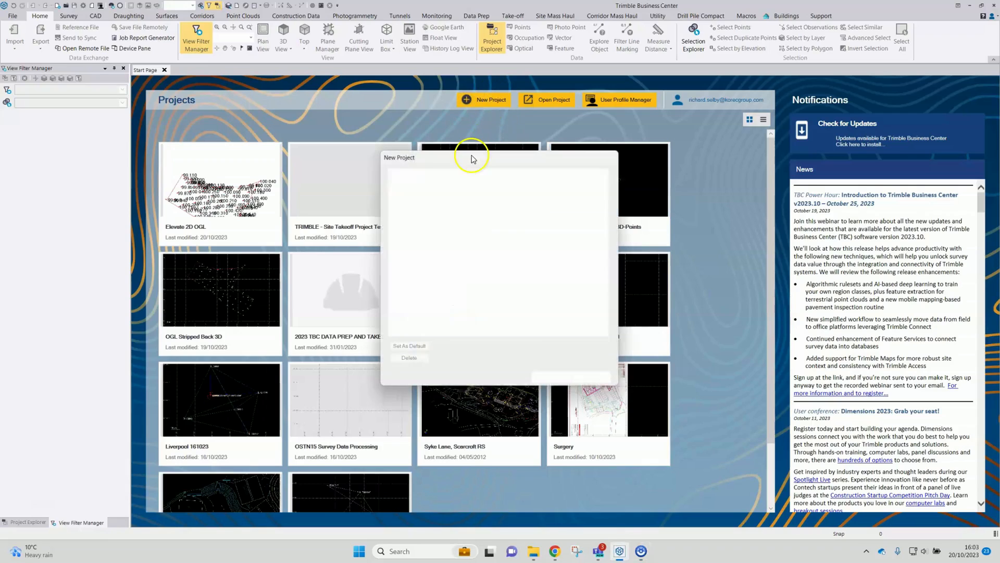
pyautogui.moveTo(465, 159); pyautogui.dragTo(384, 119)
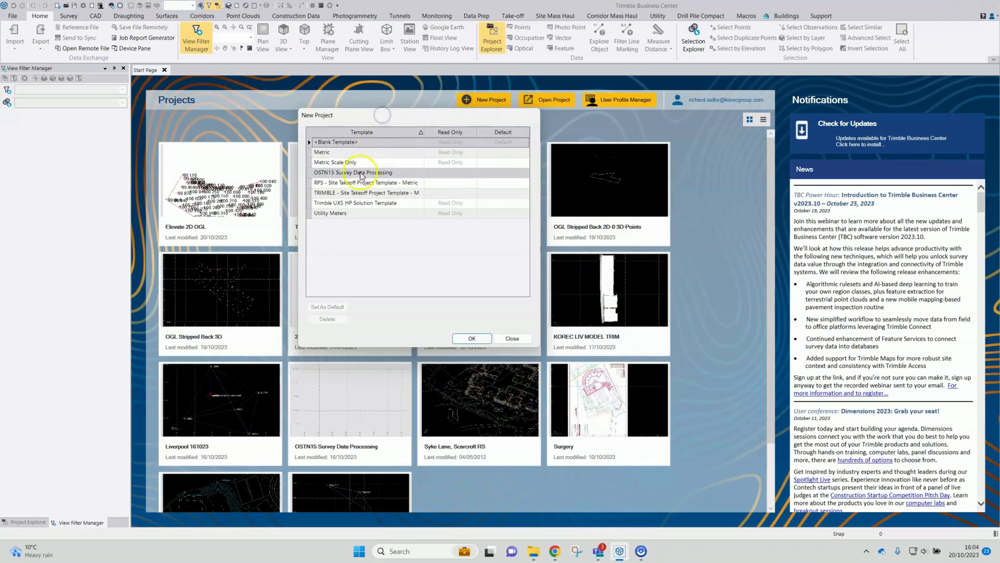
pyautogui.click(349, 151)
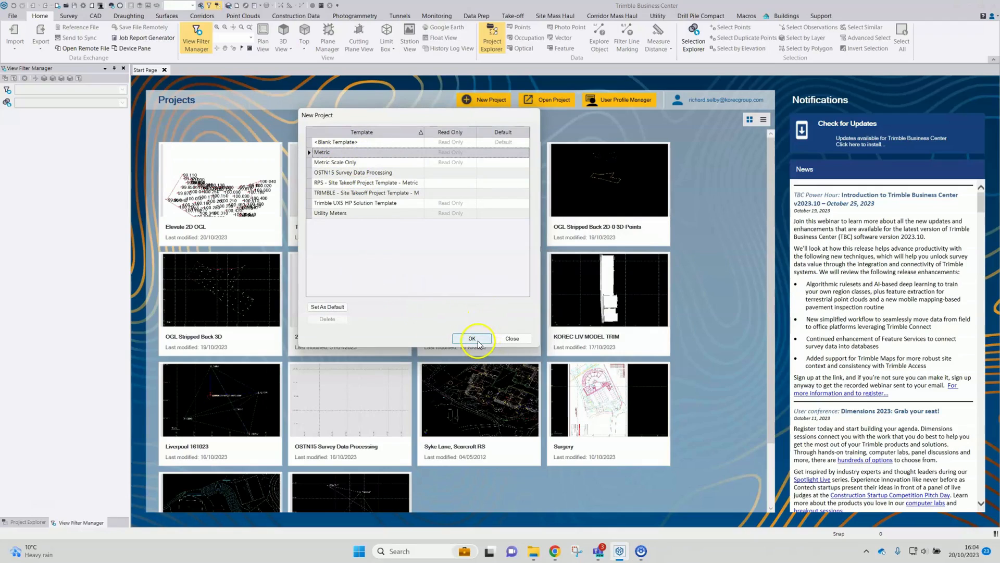
pyautogui.click(472, 339)
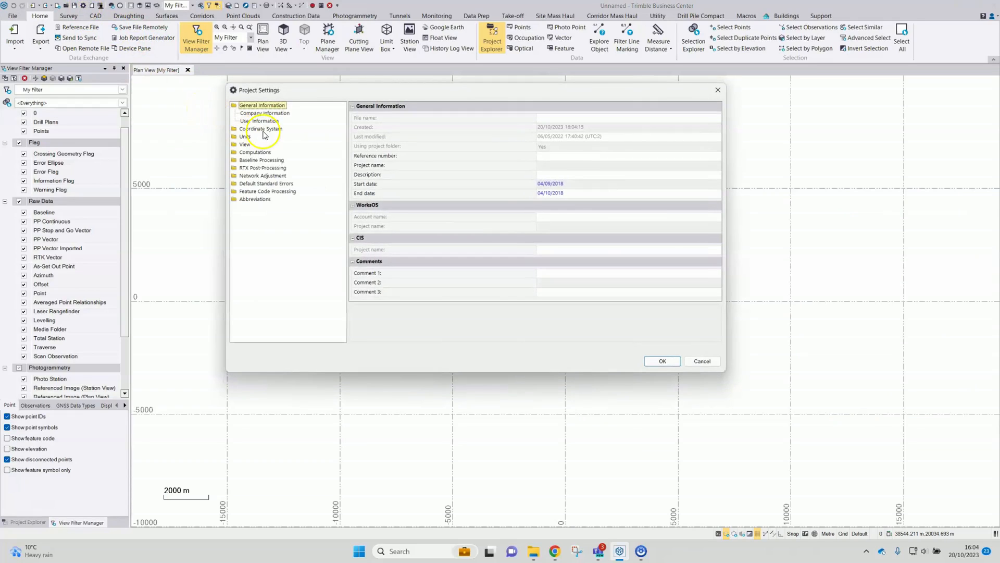
# Step: Set the project's coordinate system to the recently used United Kingdom/Ordnance Survey group with the OS National Grid (OSTN15) zone
pyautogui.click(260, 129)
pyautogui.click(369, 337)
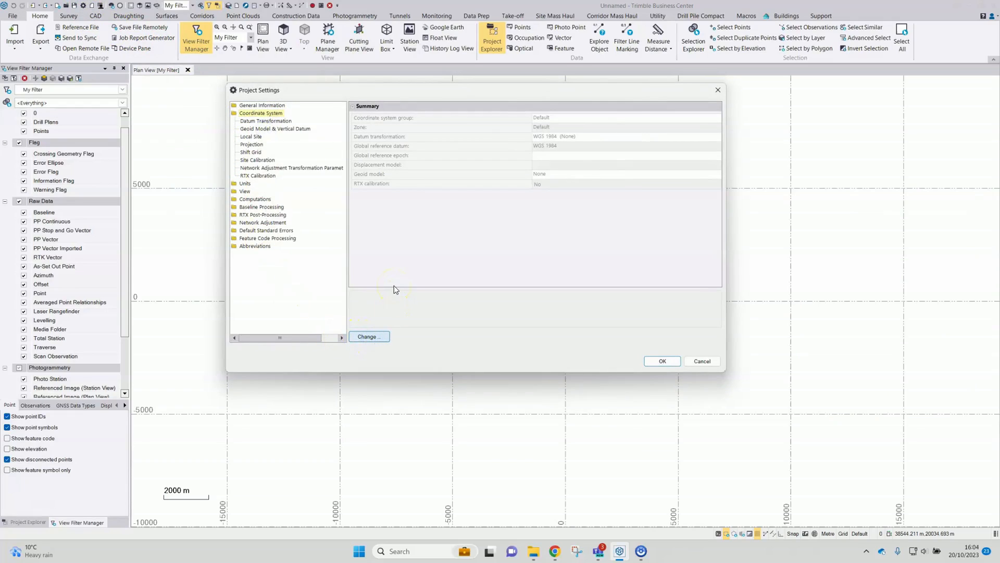
pyautogui.click(393, 244)
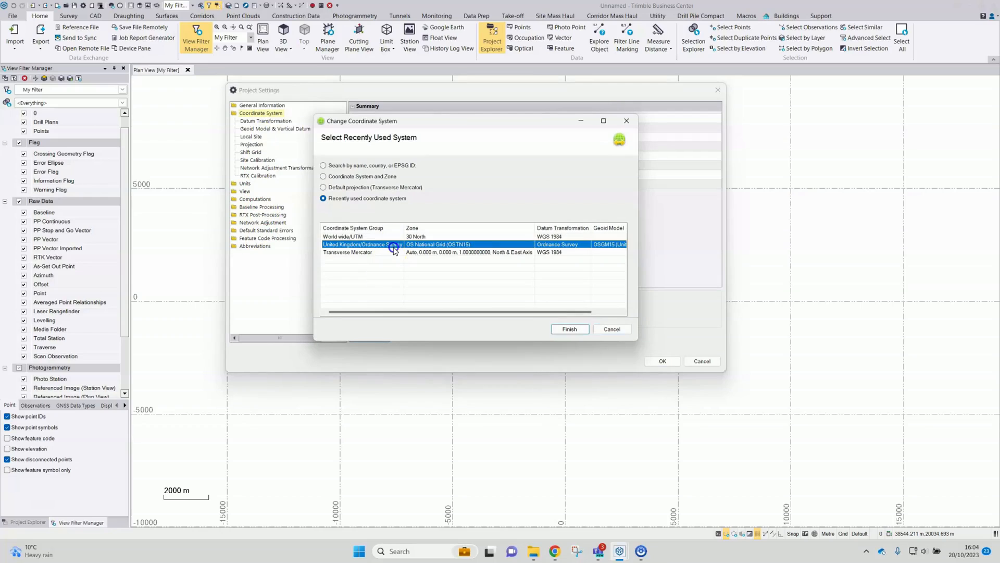
pyautogui.click(567, 329)
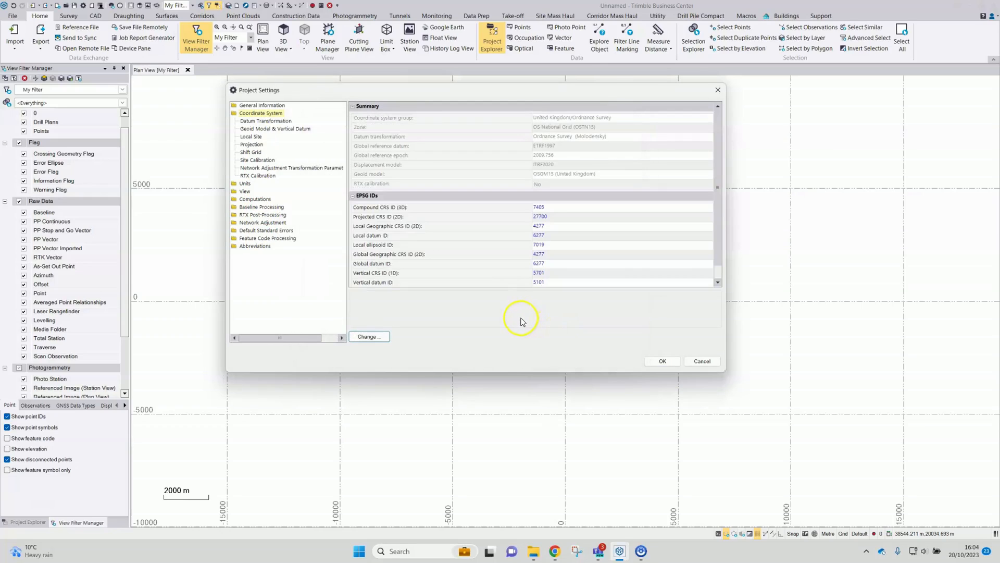
# Step: Set the default GNSS set-up errors to 0.0010 m for instrument centring and 0.0020 m for antenna height, and apply the project settings
pyautogui.click(274, 231)
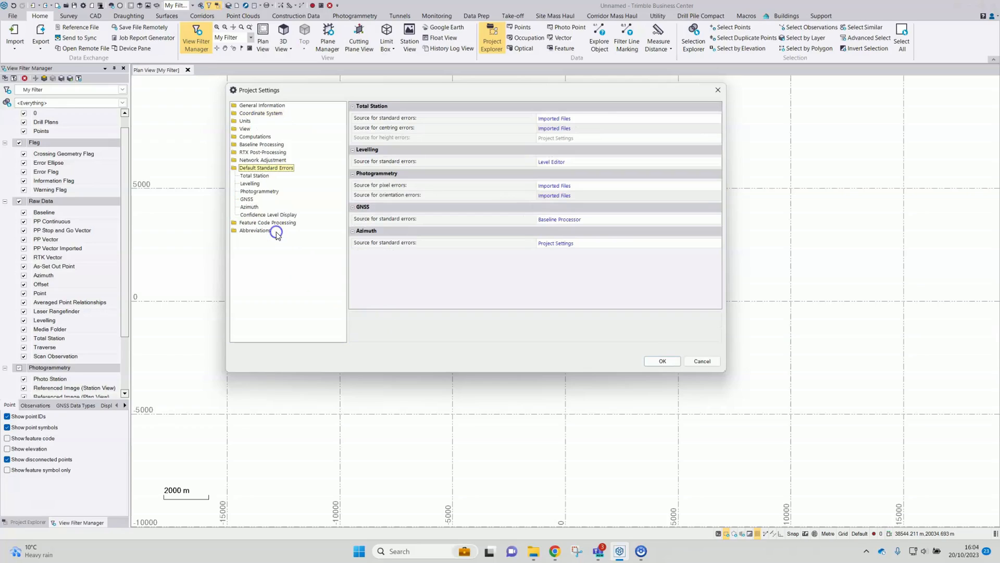
pyautogui.click(249, 199)
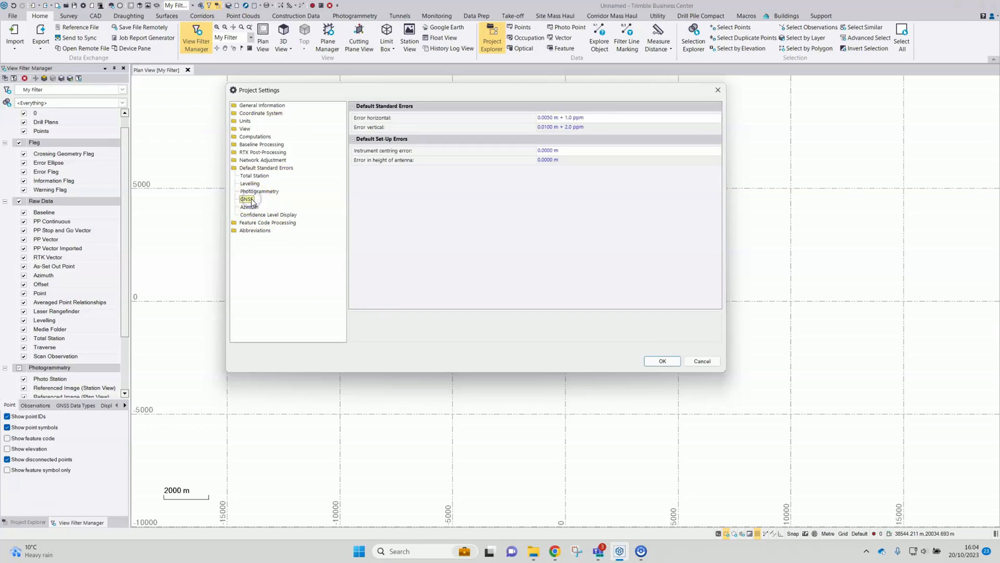
pyautogui.click(571, 152)
pyautogui.moveTo(545, 151); pyautogui.dragTo(598, 152)
pyautogui.write('010')
pyautogui.press('Tab')
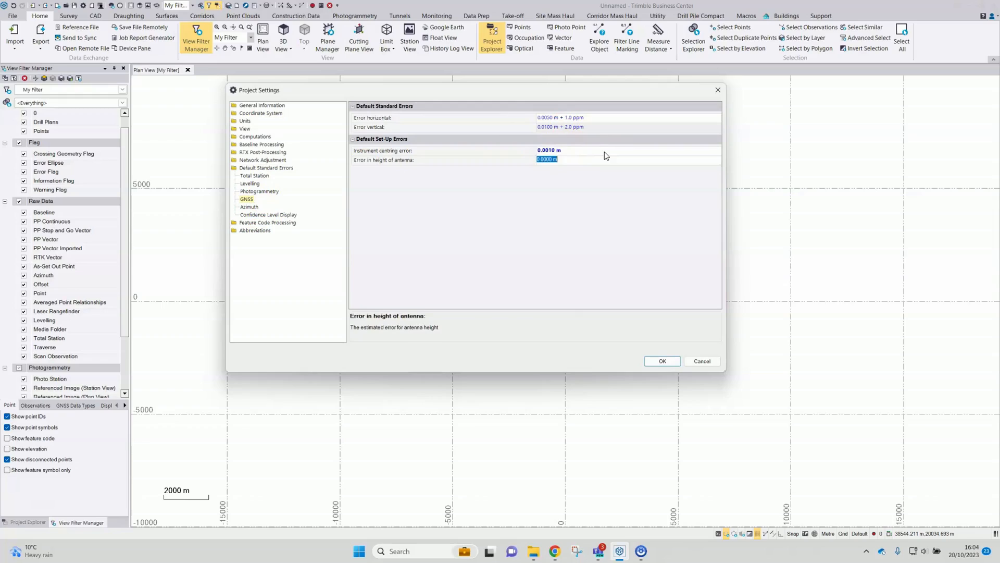
pyautogui.click(549, 162)
pyautogui.moveTo(547, 160); pyautogui.dragTo(605, 160)
pyautogui.write('2')
pyautogui.press('Tab')
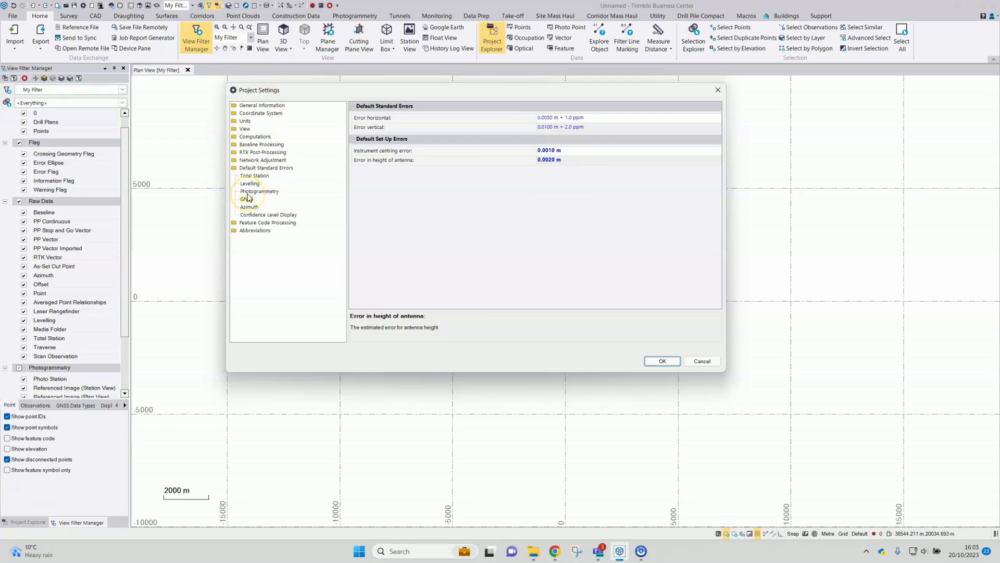
pyautogui.click(664, 360)
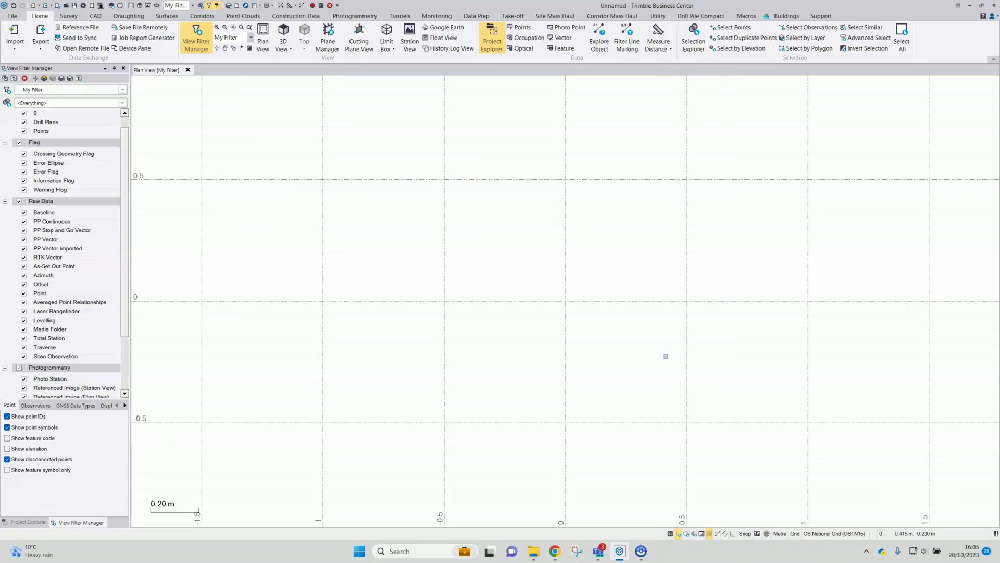
# Step: Import the T04 raw receiver file from the Liverpool Base 161023 Raw folder, checking its antenna details and keeping the Automatic antenna model
pyautogui.click(534, 552)
pyautogui.click(554, 203)
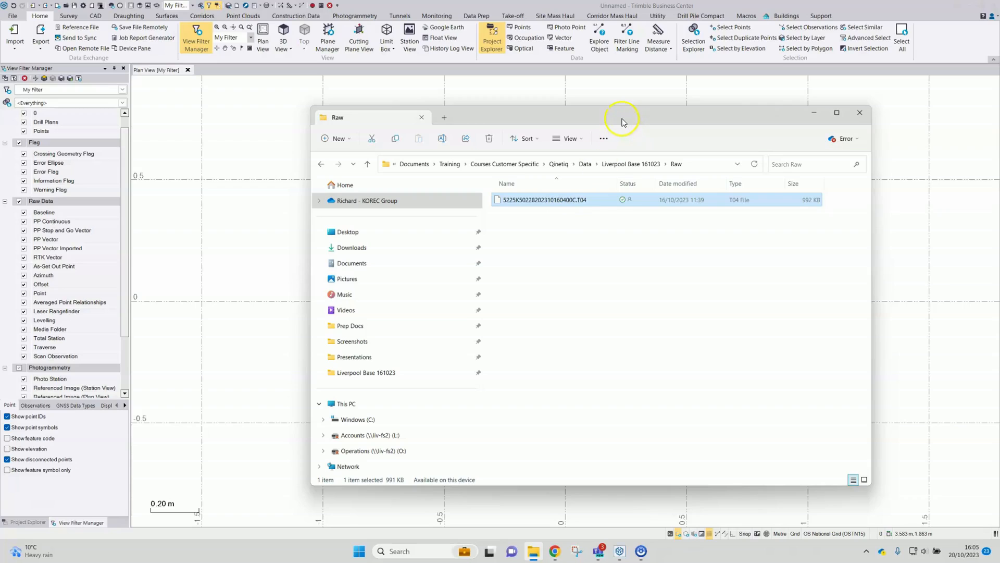
pyautogui.moveTo(622, 122); pyautogui.dragTo(591, 147)
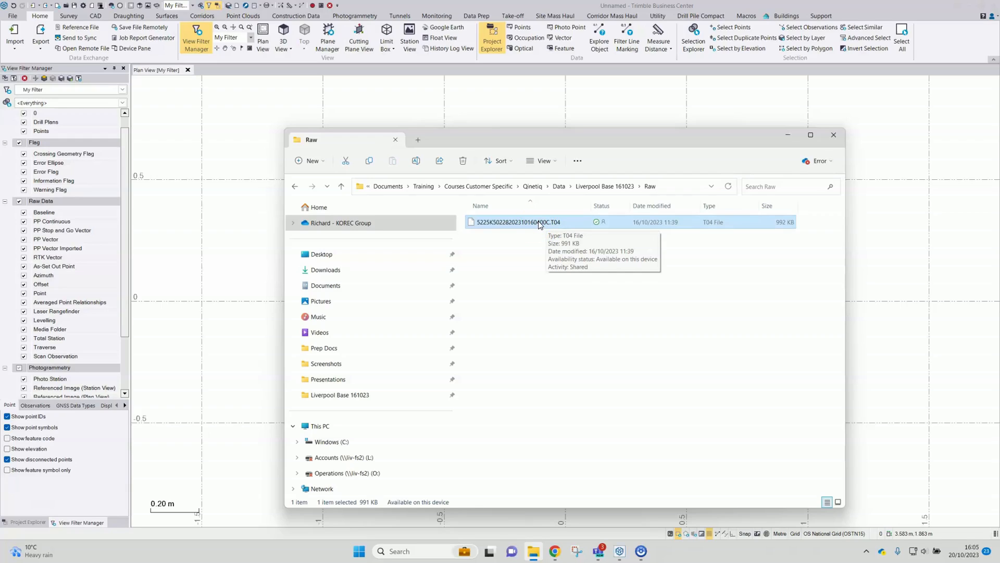
pyautogui.moveTo(537, 223); pyautogui.dragTo(918, 229)
pyautogui.click(788, 135)
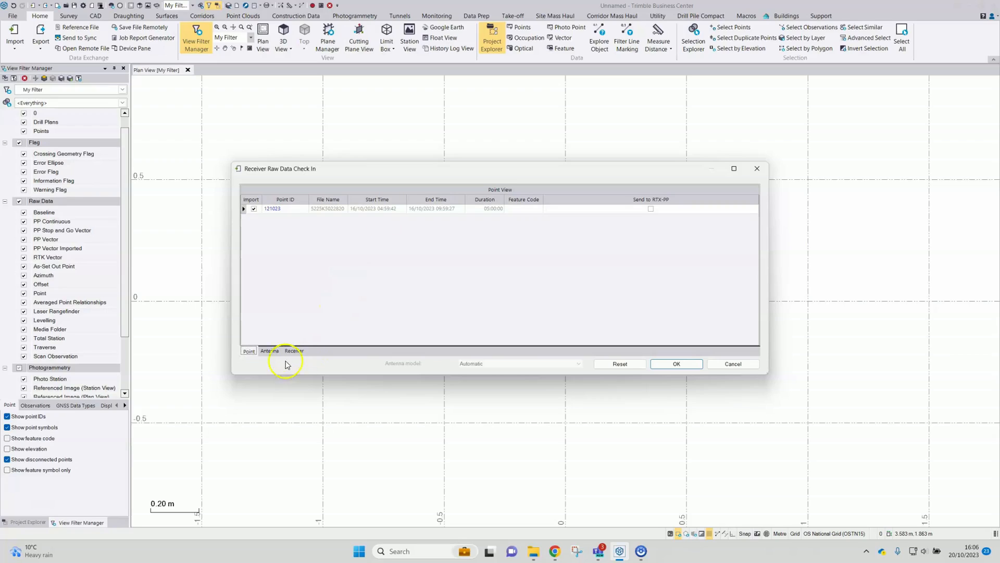
pyautogui.click(270, 351)
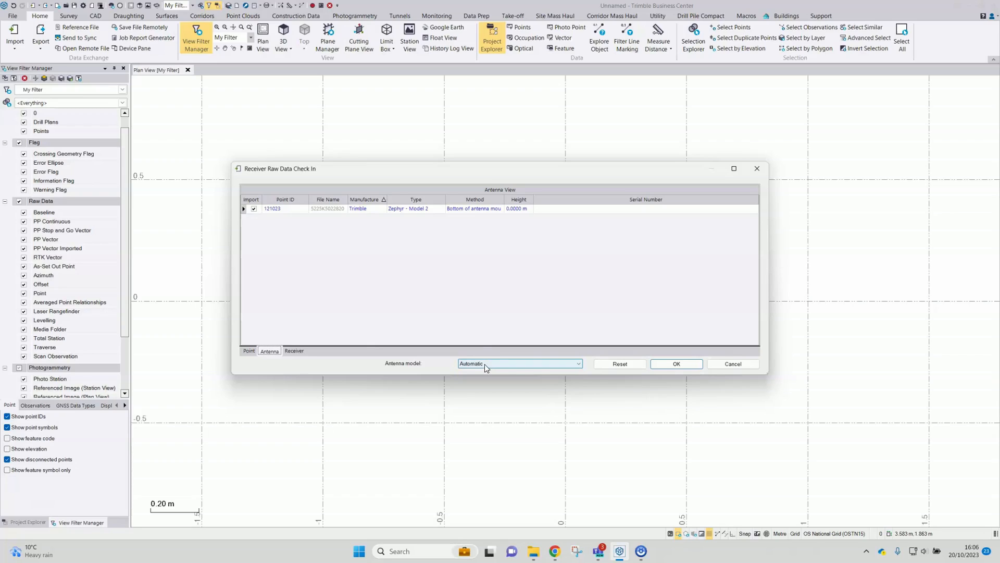
pyautogui.click(684, 369)
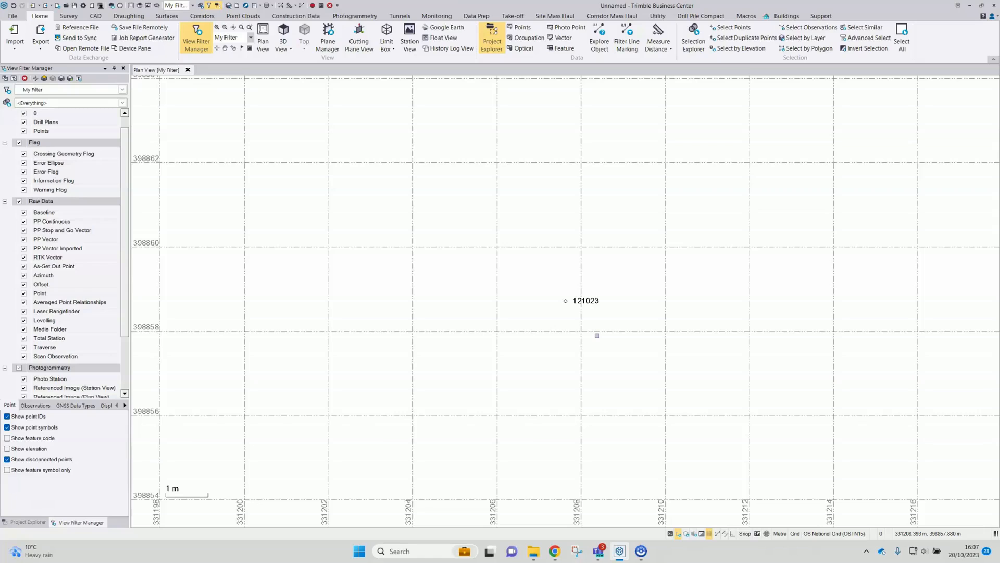
# Step: Copy point 121023's grid easting and northing into the search location on the OS Net web page as 331207.627 398858.711
pyautogui.click(562, 331)
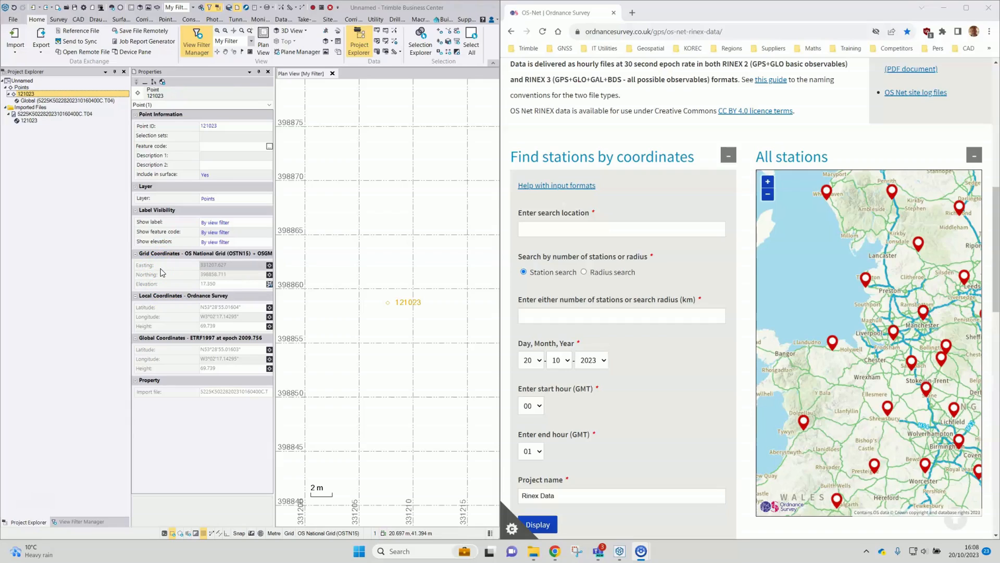
pyautogui.click(219, 266)
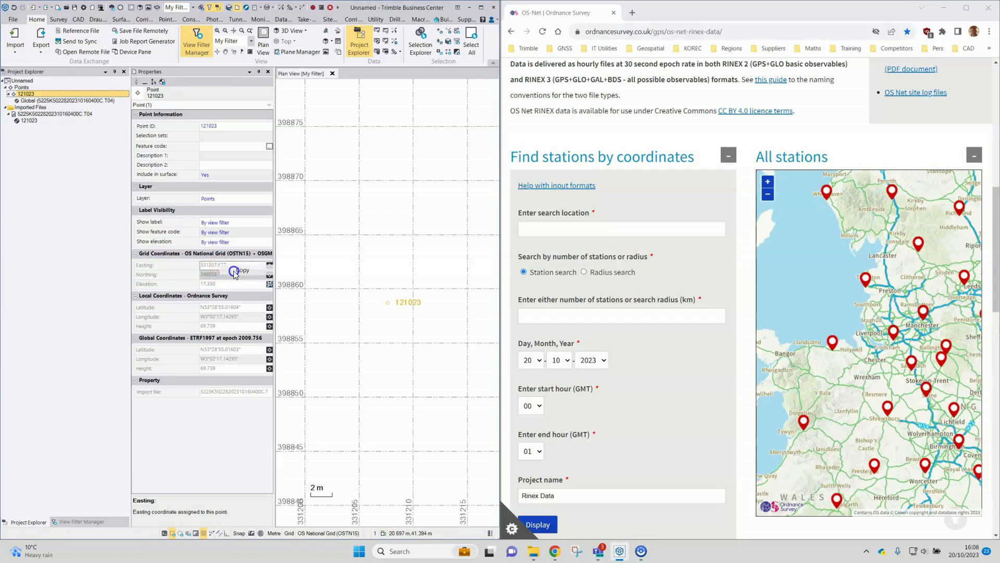
pyautogui.click(550, 228)
pyautogui.write('331207.627')
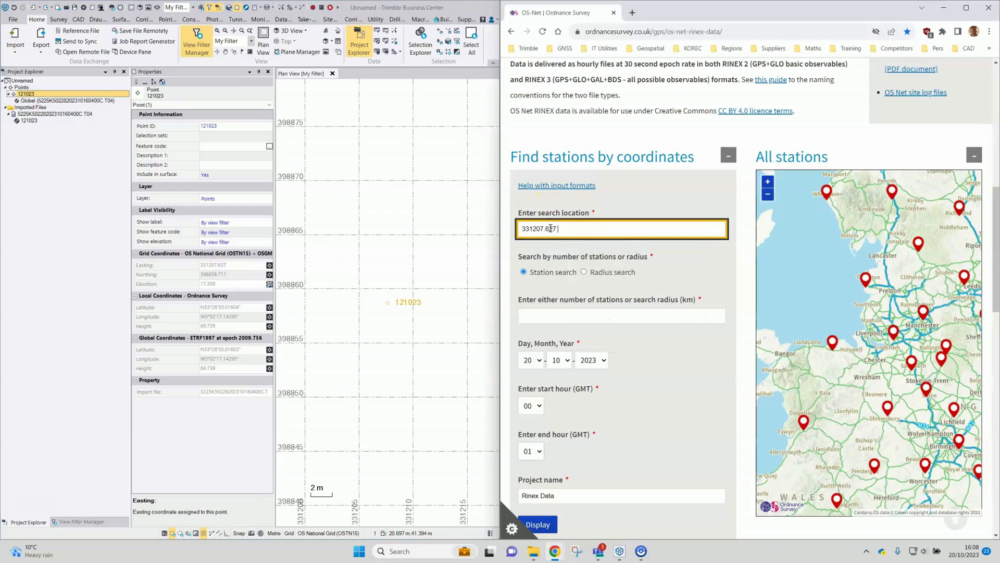
pyautogui.click(219, 274)
pyautogui.rightClick(211, 278)
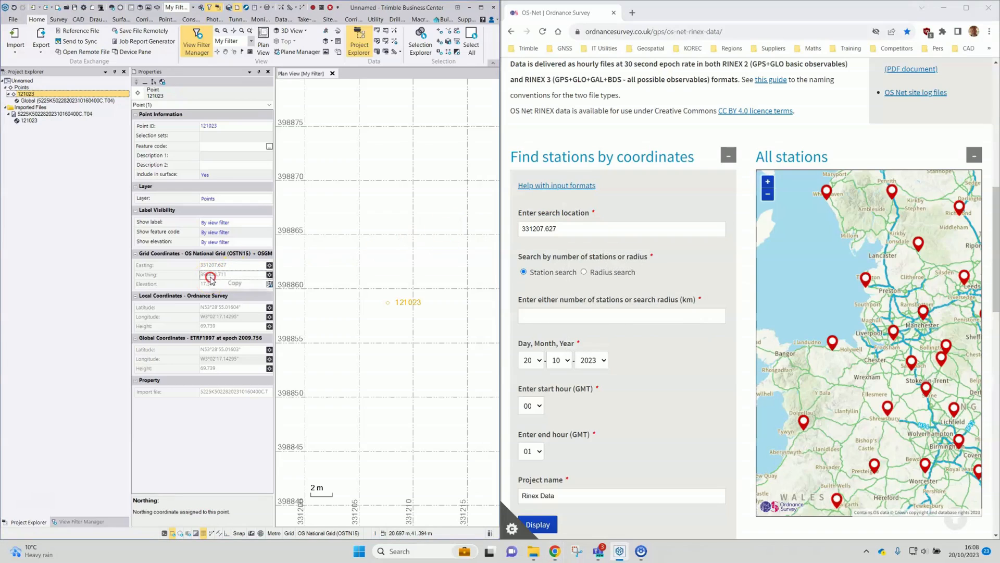
pyautogui.click(233, 284)
pyautogui.click(618, 228)
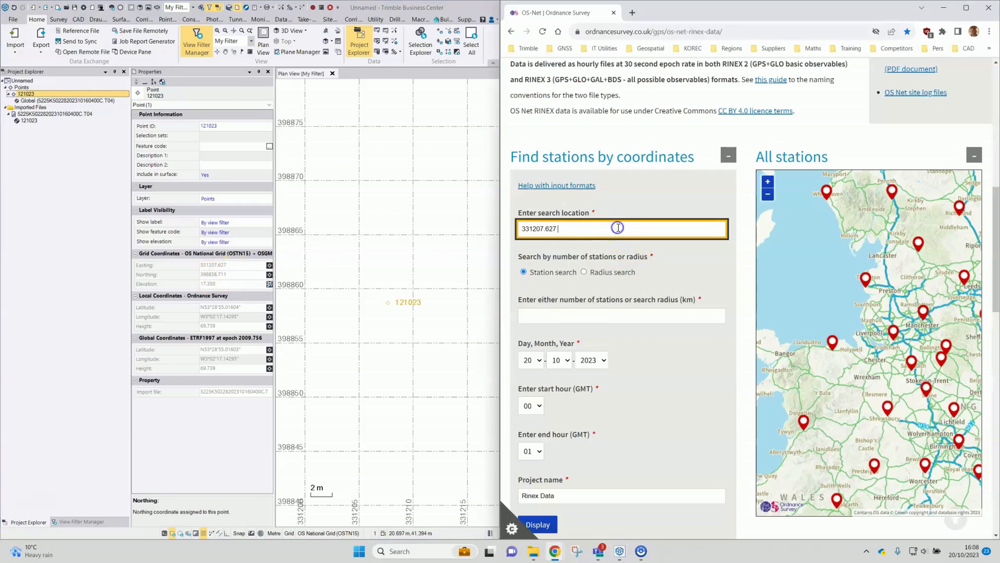
pyautogui.write('398858.711')
# Step: Switch the station search to a radius search and set the radius to 60 km
pyautogui.click(584, 274)
pyautogui.click(602, 315)
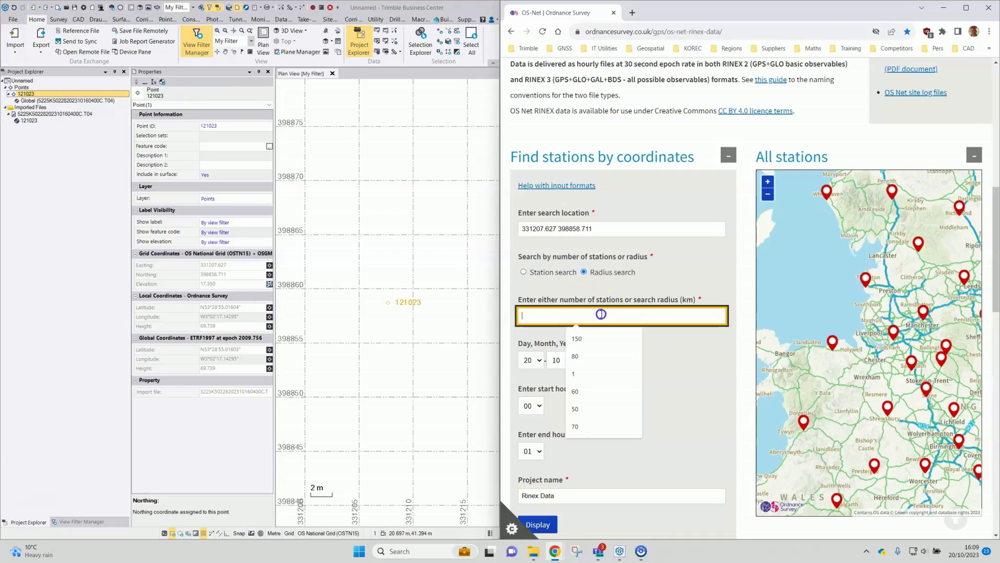
pyautogui.write('60')
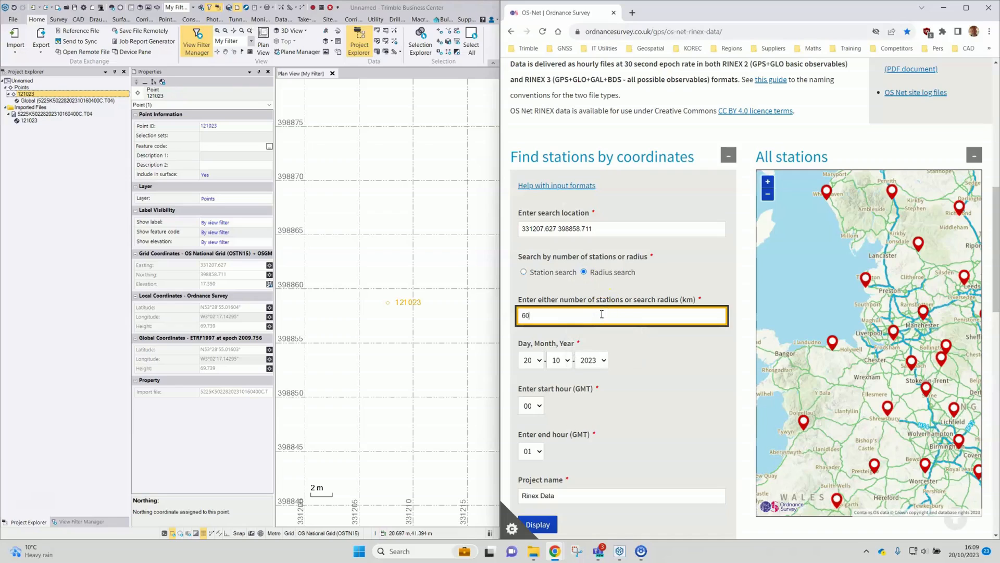
pyautogui.click(661, 395)
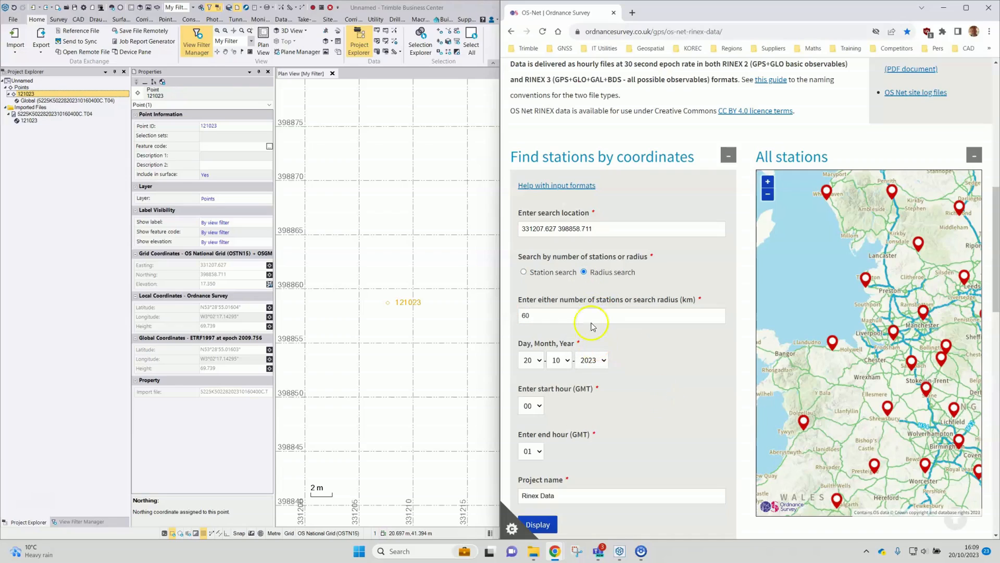
# Step: Set the RINEX data period to day 16 of October 2023, with start hour 04 and end hour 10 GMT
pyautogui.click(530, 360)
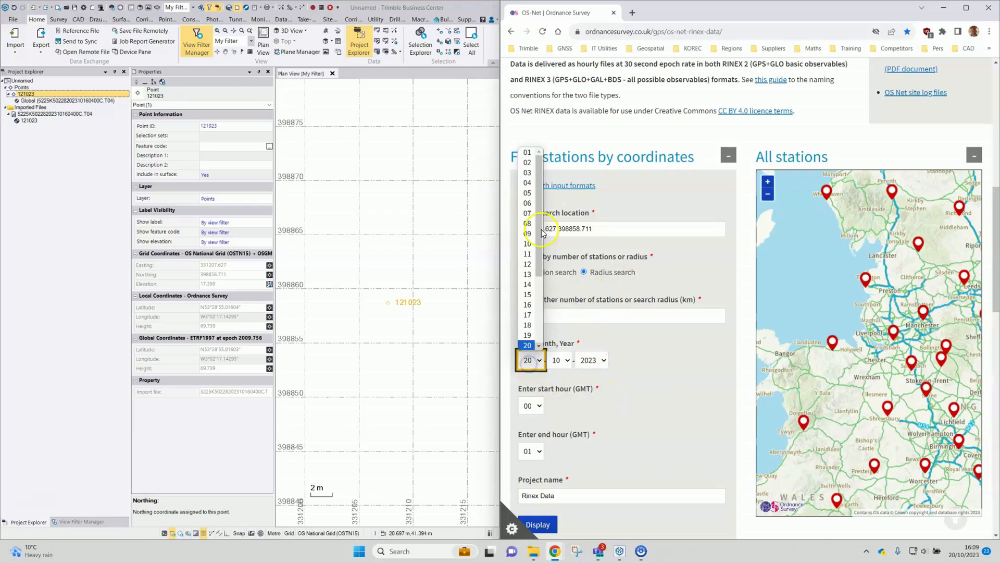
pyautogui.click(527, 305)
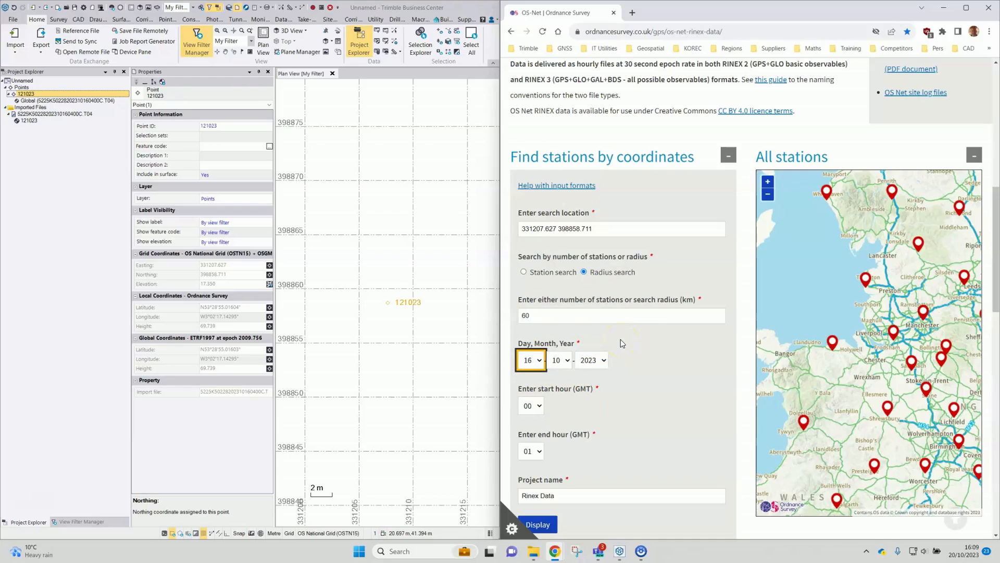
pyautogui.click(530, 406)
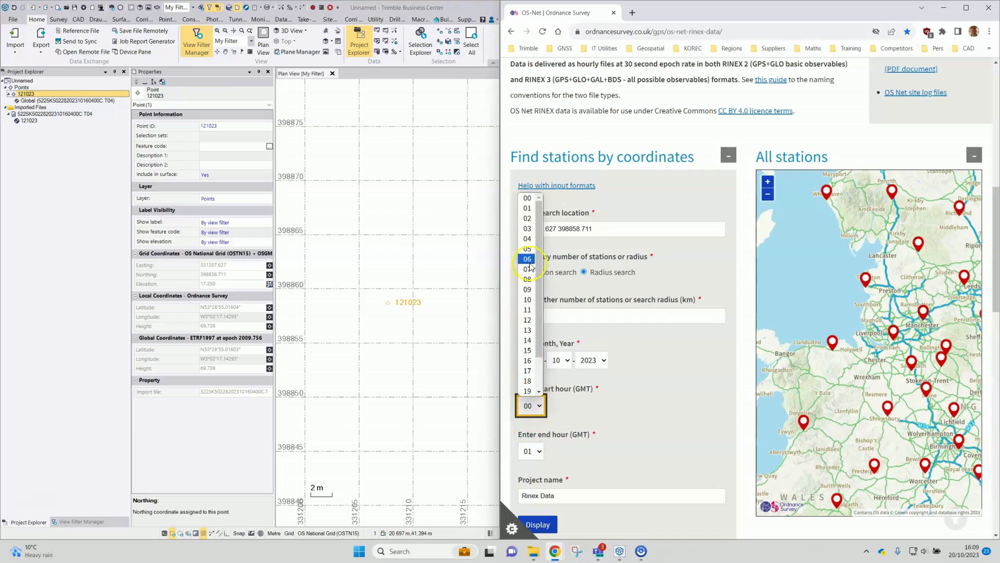
pyautogui.click(528, 240)
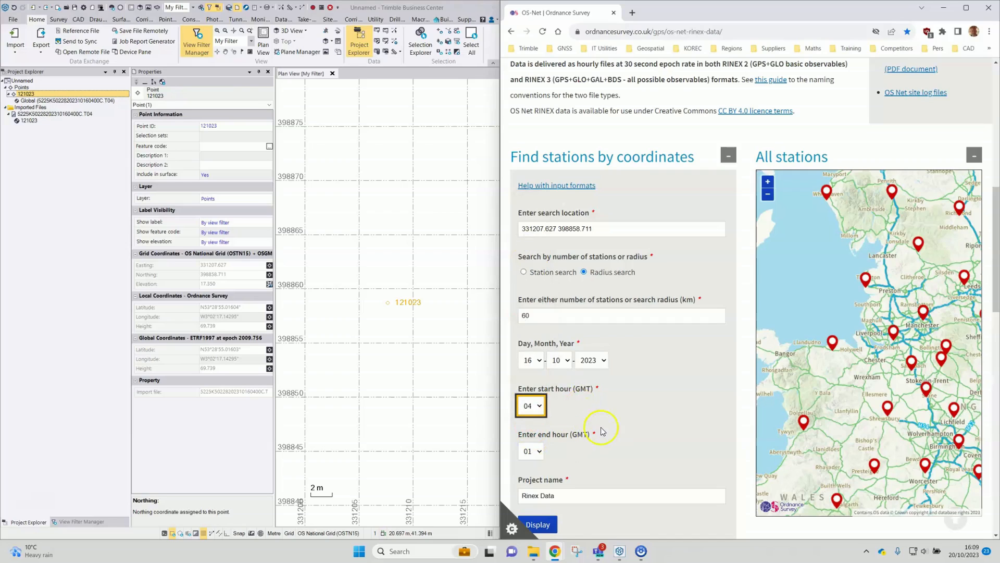
pyautogui.scroll(-2, 611, 430)
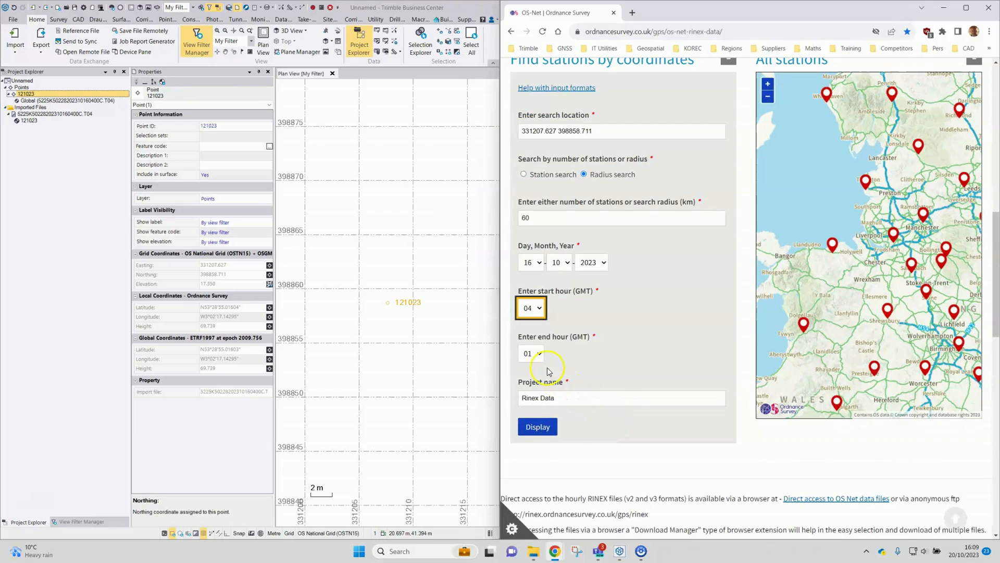
pyautogui.click(540, 353)
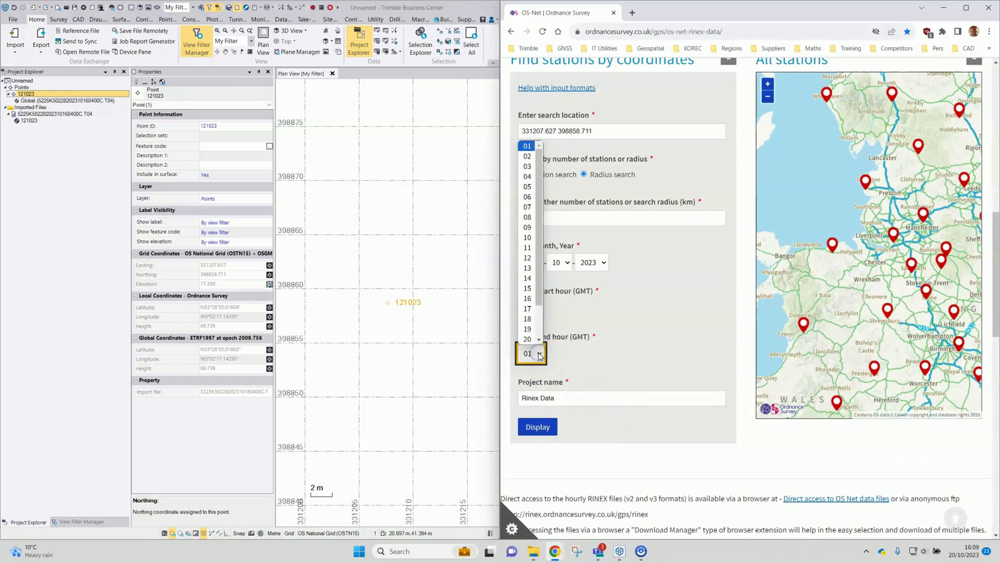
pyautogui.click(530, 238)
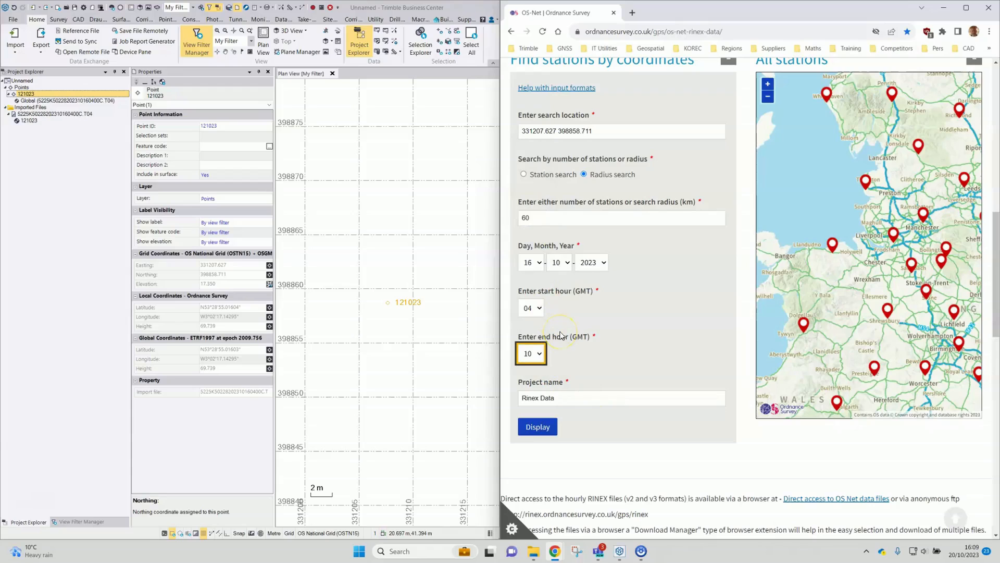
# Step: Run the station search and bring up the list of found stations with its download option
pyautogui.click(539, 427)
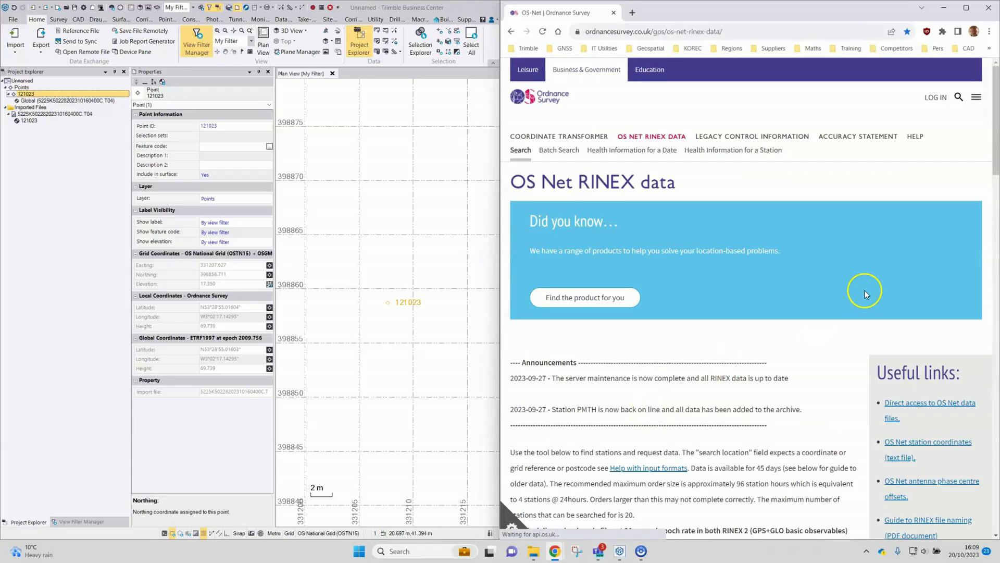
pyautogui.moveTo(994, 168); pyautogui.dragTo(995, 297)
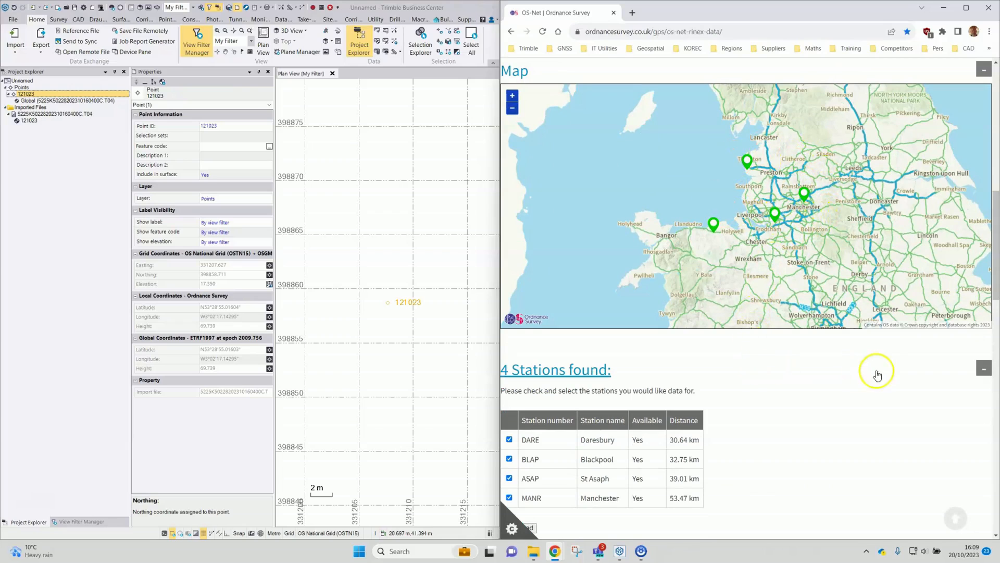
pyautogui.moveTo(995, 286)
pyautogui.mouseDown()
pyautogui.moveTo(994, 311)
pyautogui.moveTo(996, 300)
pyautogui.mouseUp()
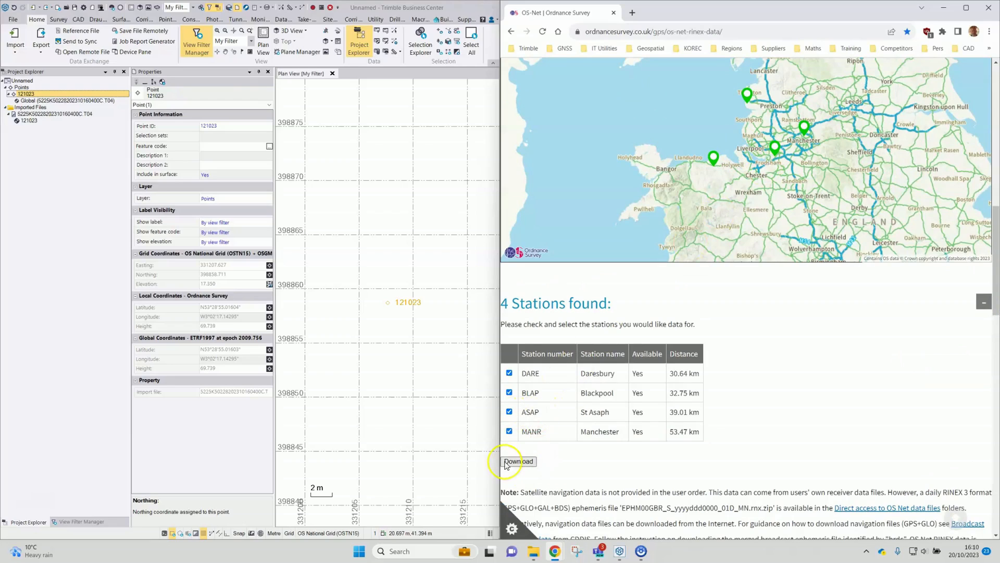
# Step: Download the RINEX data for the four selected stations and extract rinex_data.zip within the OS RINEX folder
pyautogui.click(520, 462)
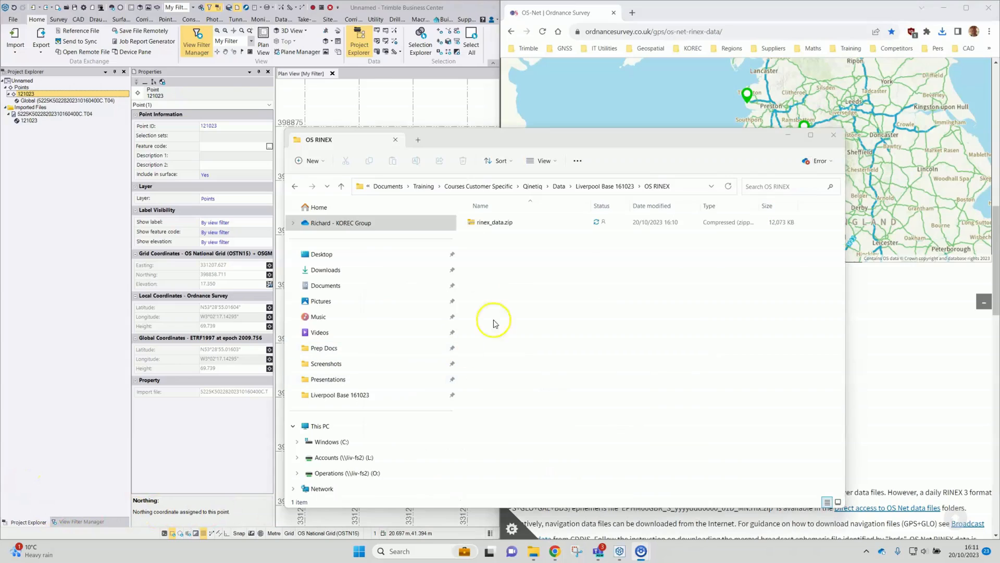
pyautogui.click(508, 228)
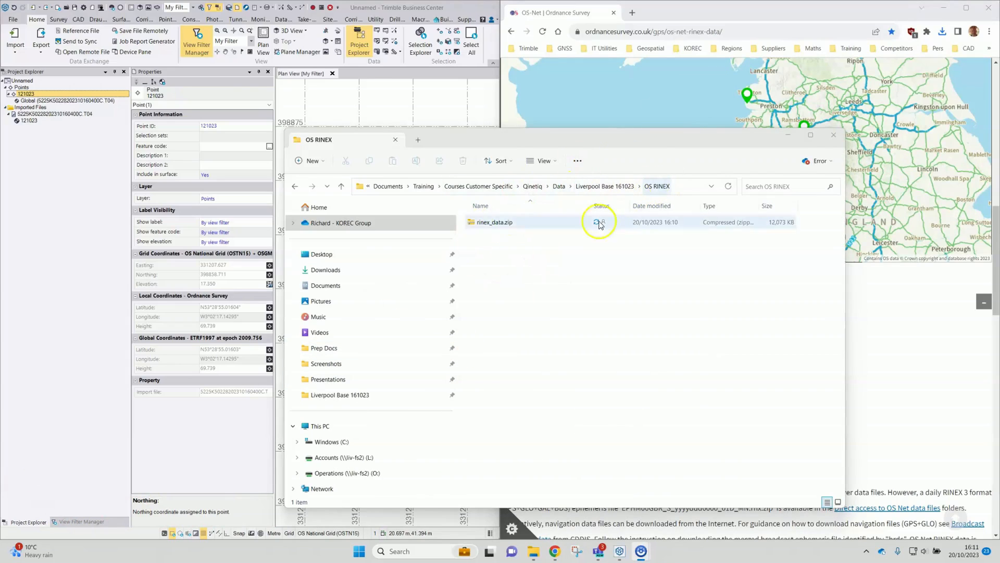
pyautogui.click(497, 222)
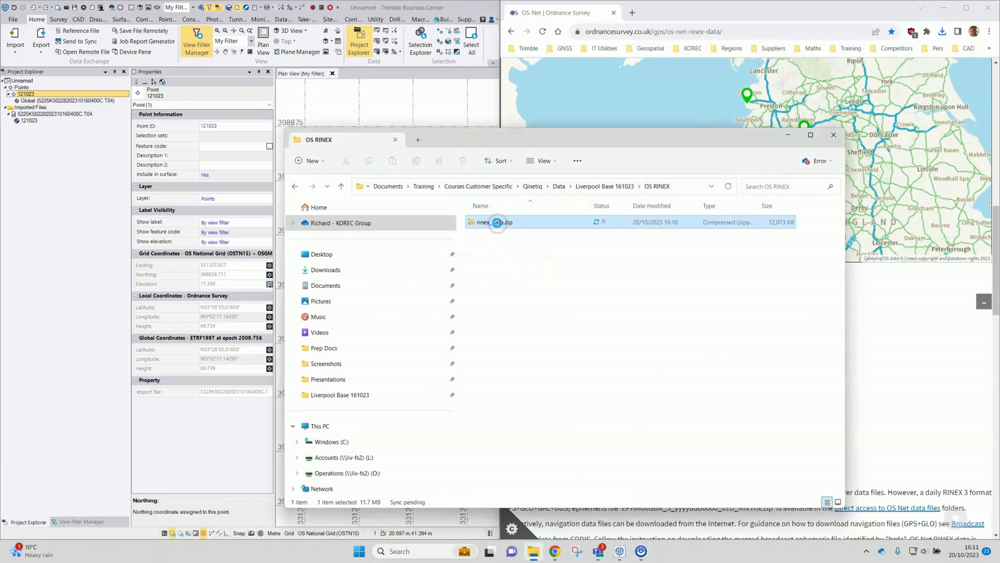
pyautogui.rightClick(496, 223)
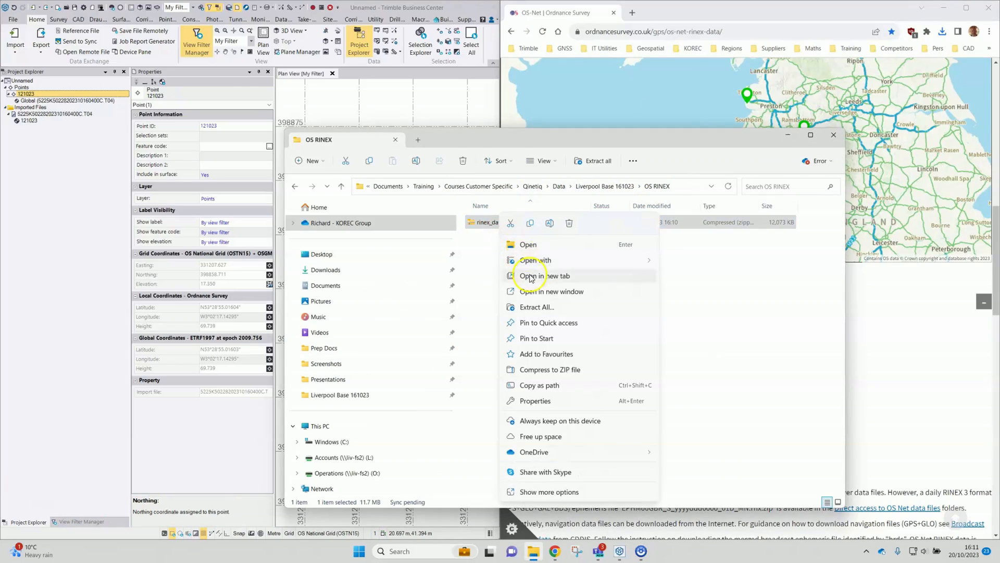
pyautogui.click(537, 307)
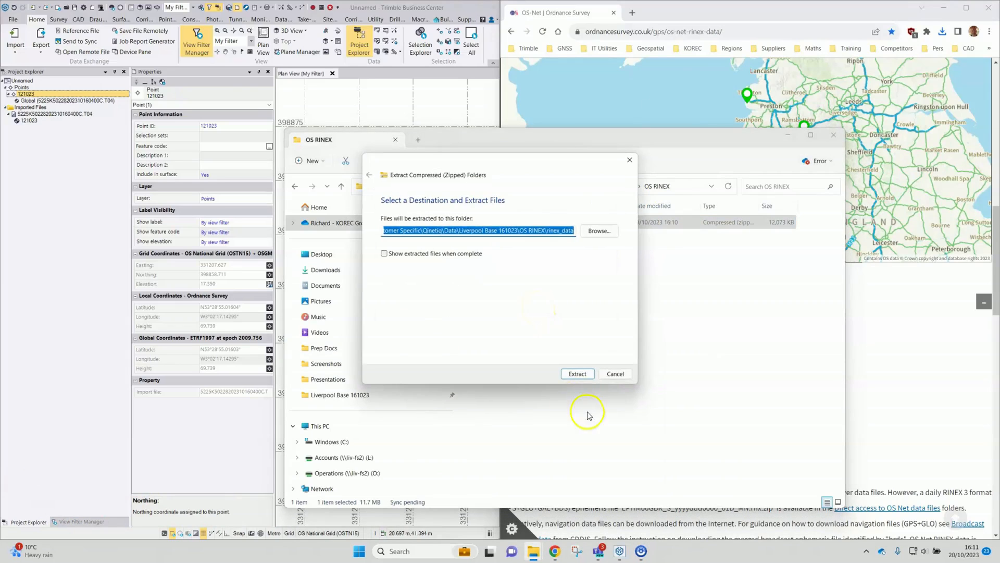
pyautogui.click(577, 375)
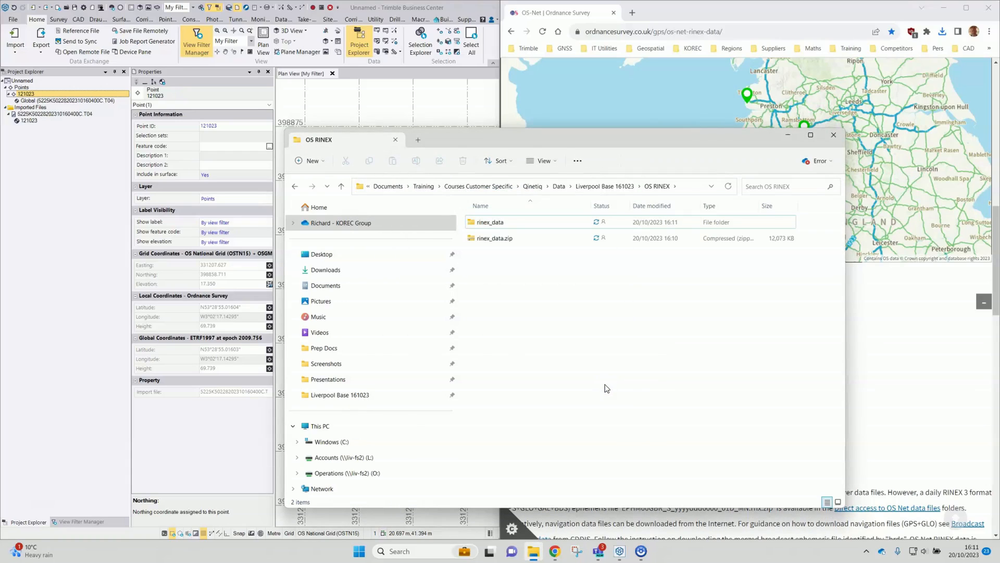
# Step: Open the extracted rinex_data folder, enlarge its window and widen the Name column to show the full file names
pyautogui.click(510, 243)
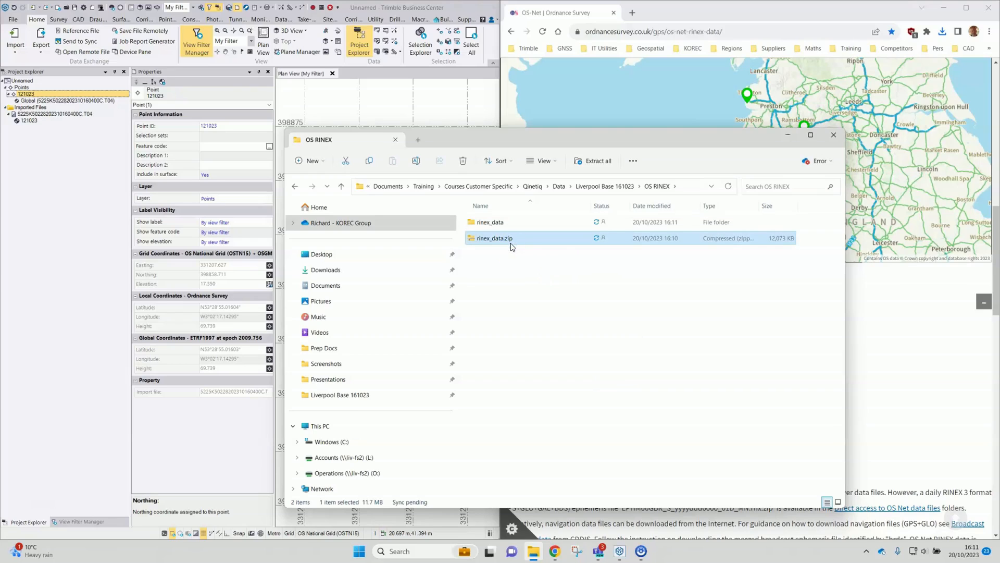
pyautogui.doubleClick(498, 224)
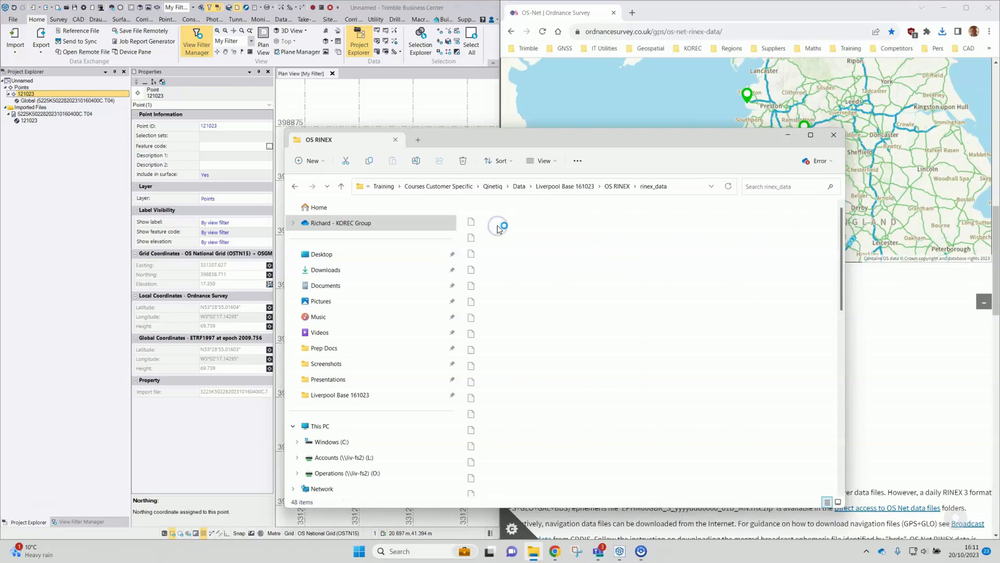
pyautogui.moveTo(561, 136); pyautogui.dragTo(522, 32)
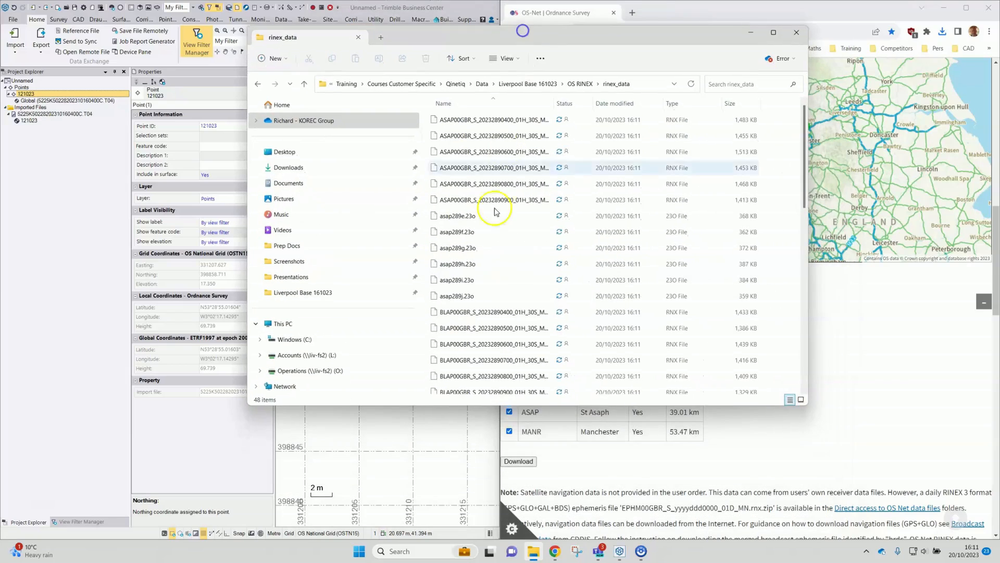
pyautogui.moveTo(436, 405); pyautogui.dragTo(431, 520)
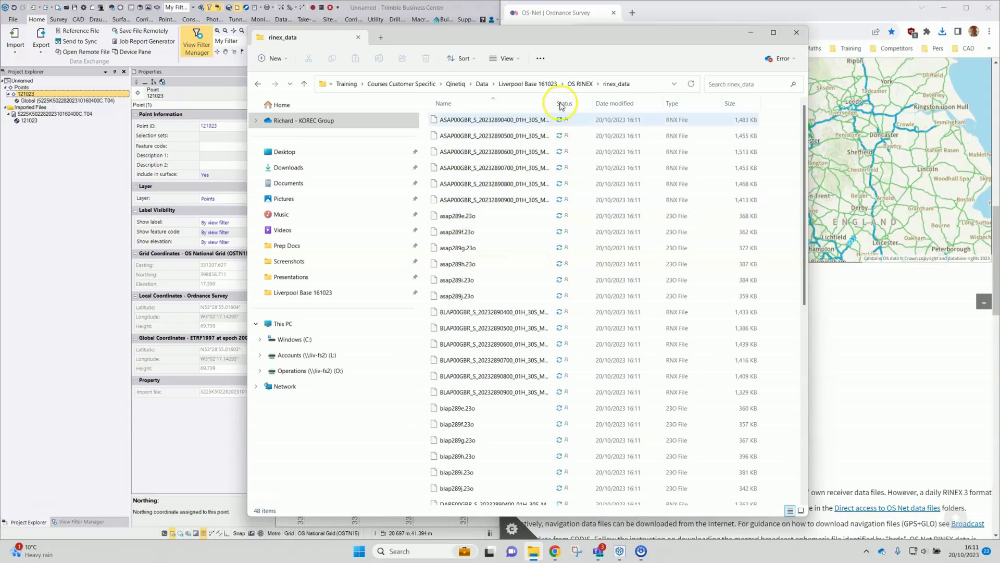
pyautogui.moveTo(557, 100); pyautogui.dragTo(596, 101)
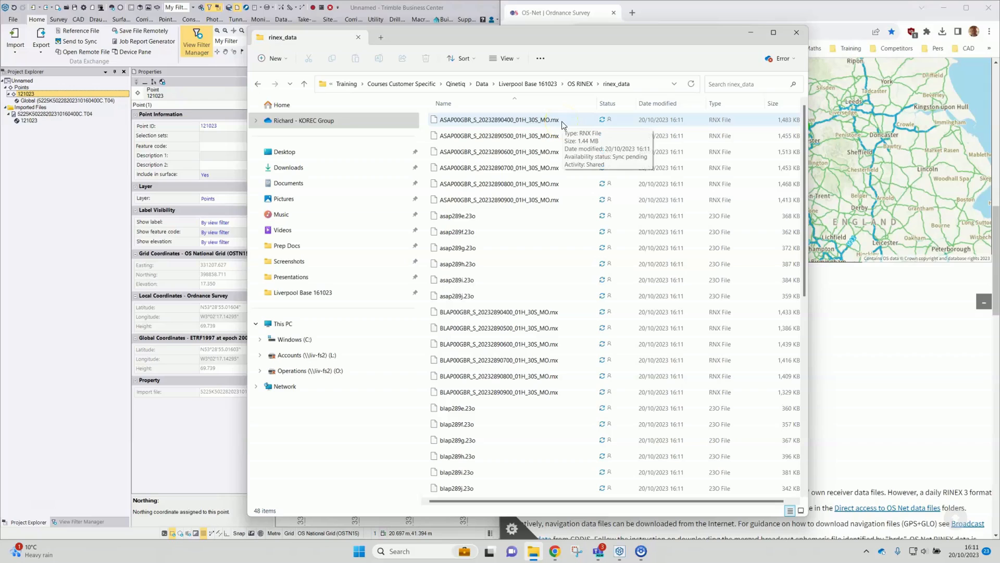
# Step: Delete the asap289 and blap289 .23o files, e through j, from the rinex_data folder
pyautogui.click(478, 220)
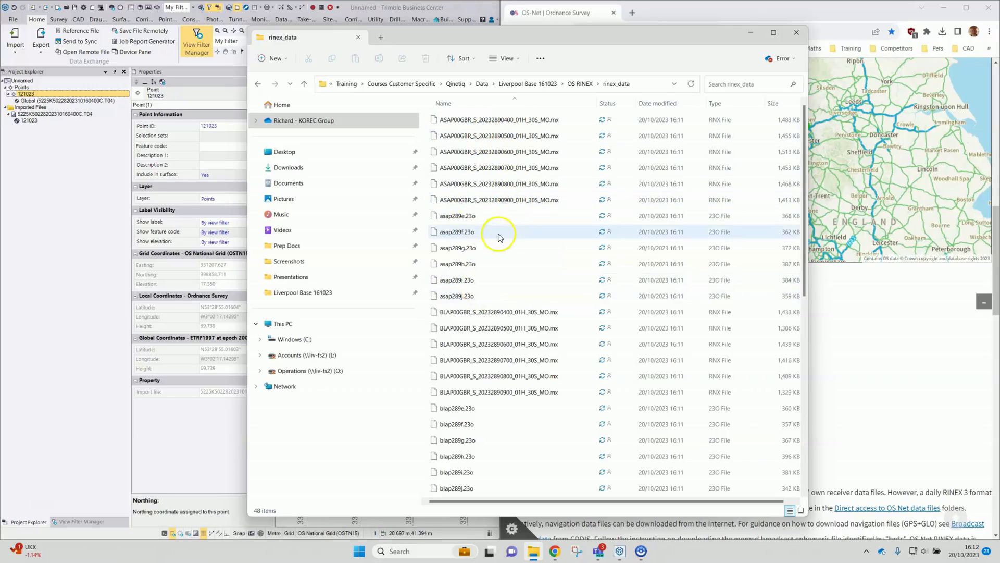
pyautogui.click(475, 218)
pyautogui.keyDown('shift'); pyautogui.click(471, 296); pyautogui.keyUp('shift')
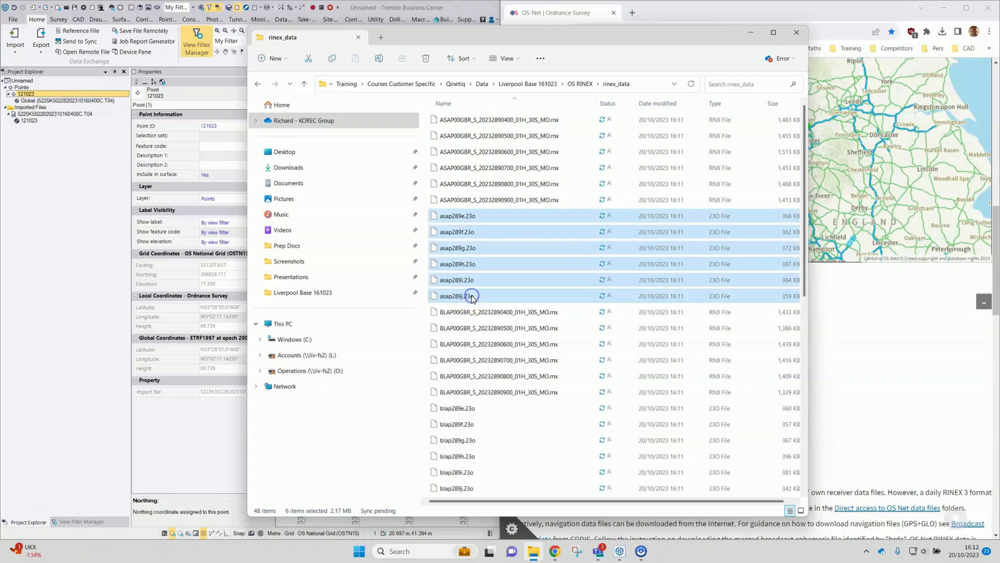
pyautogui.press('Delete')
pyautogui.click(468, 311)
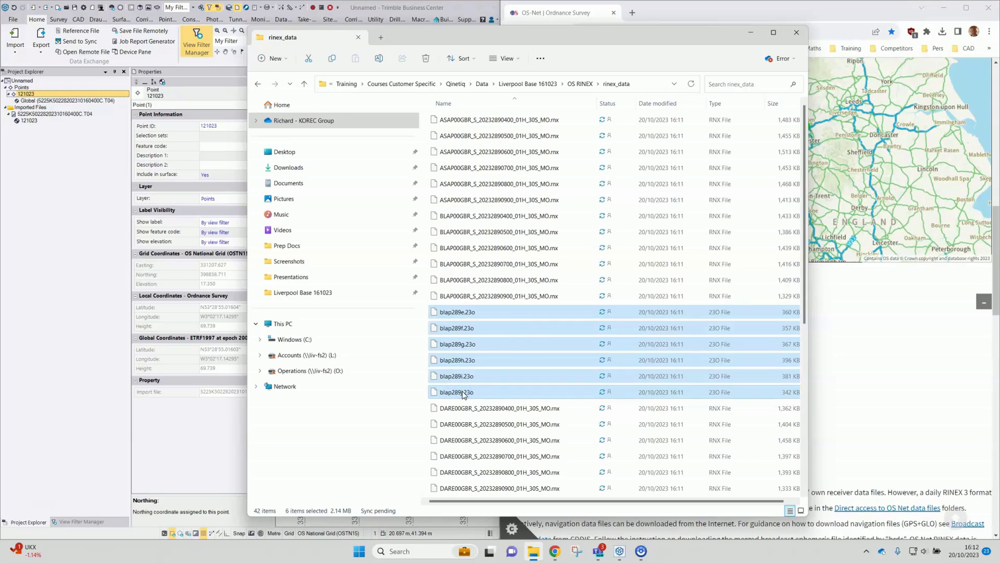
pyautogui.press('Delete')
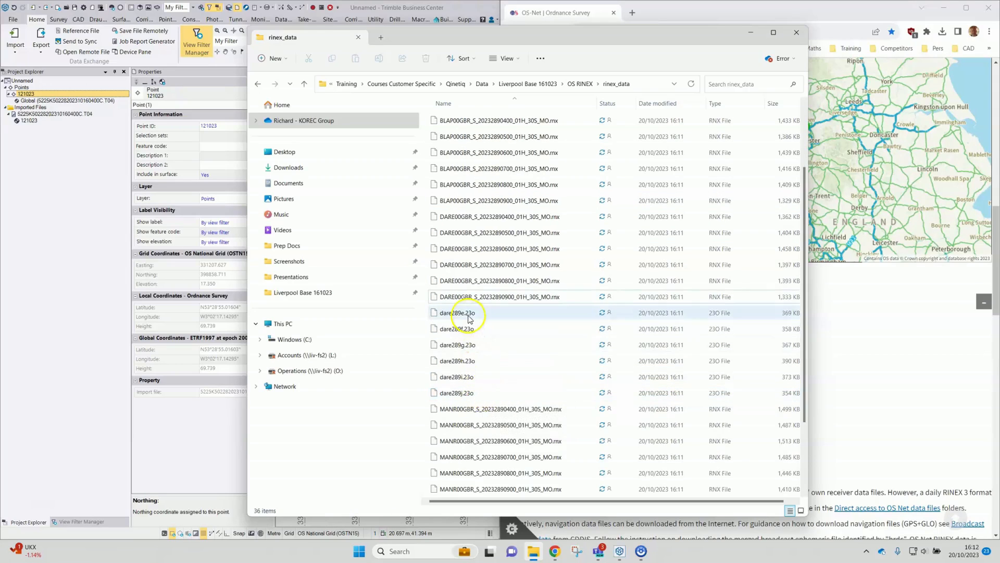
# Step: Delete the dare289 and manr289 .23o files, e through j, from the rinex_data folder
pyautogui.click(470, 318)
pyautogui.keyDown('shift'); pyautogui.click(476, 394); pyautogui.keyUp('shift')
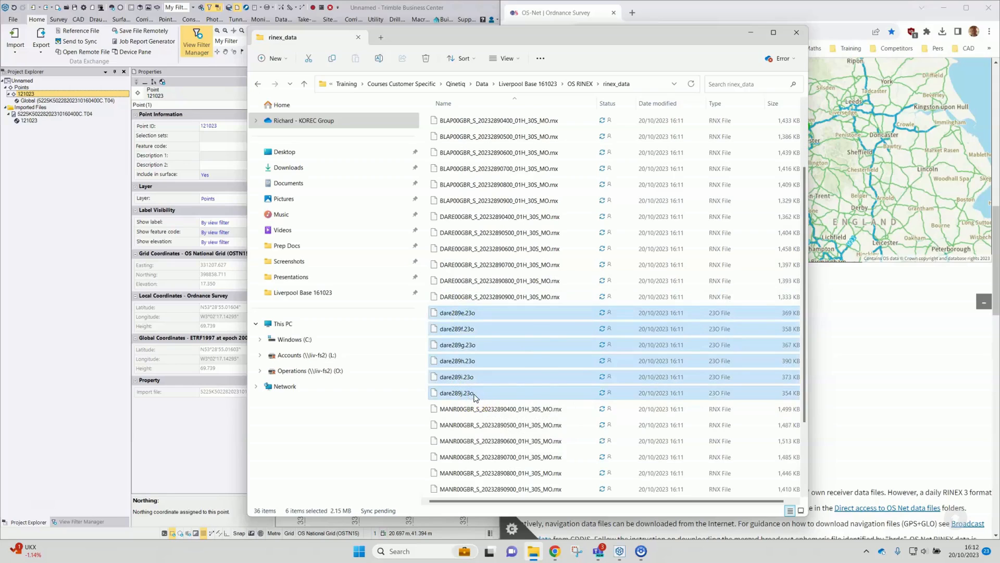
pyautogui.press('Delete')
pyautogui.click(467, 411)
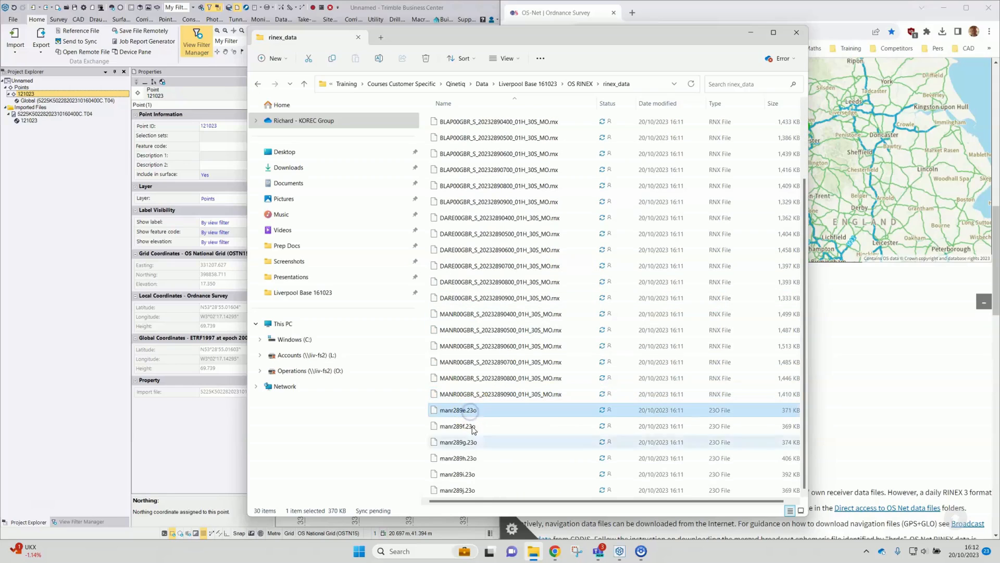
pyautogui.keyDown('shift'); pyautogui.click(468, 492); pyautogui.keyUp('shift')
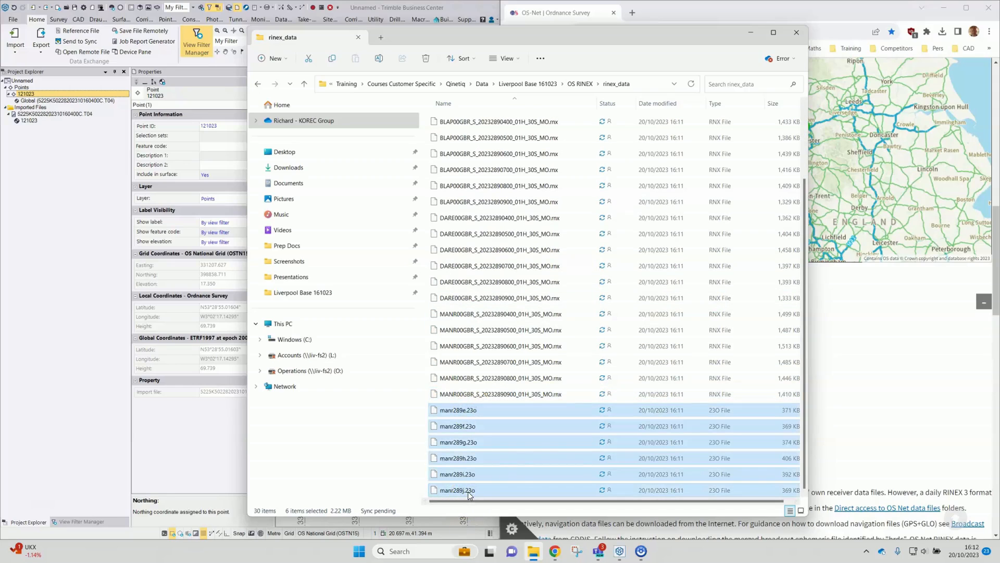
pyautogui.press('Delete')
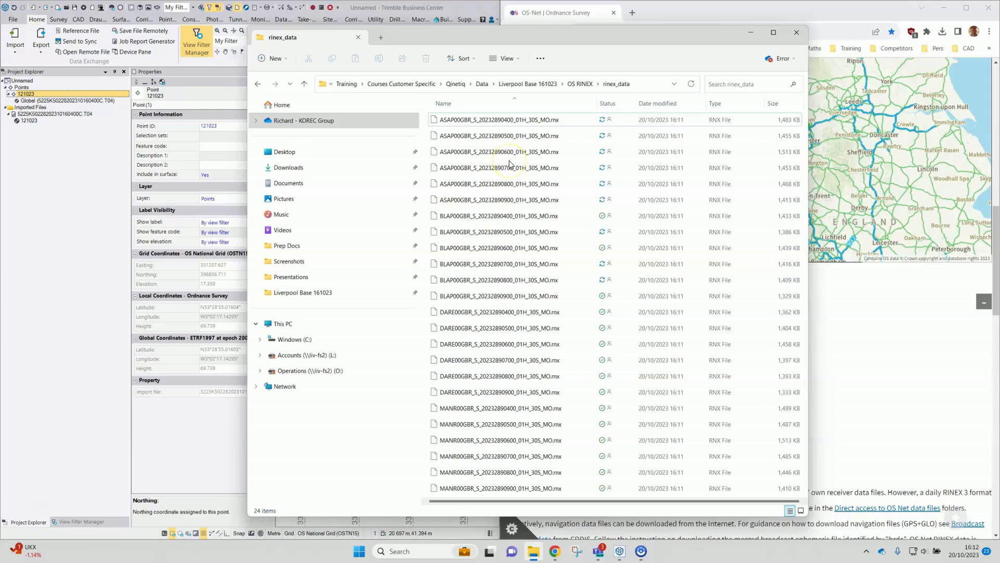
# Step: Import all the remaining RNX files from rinex_data into the Trimble Business Center project and minimise the folder window
pyautogui.click(514, 123)
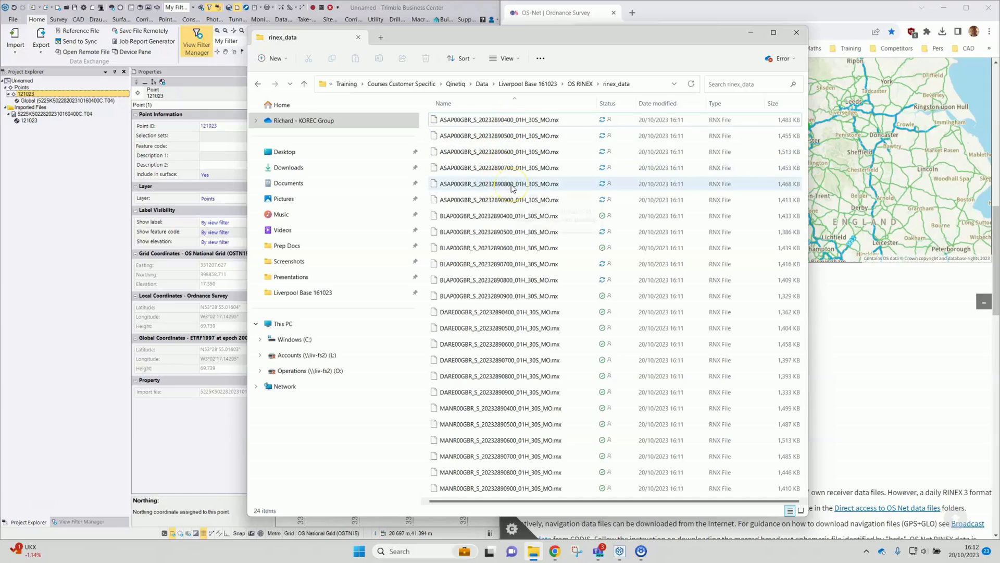
pyautogui.moveTo(442, 40); pyautogui.dragTo(724, 43)
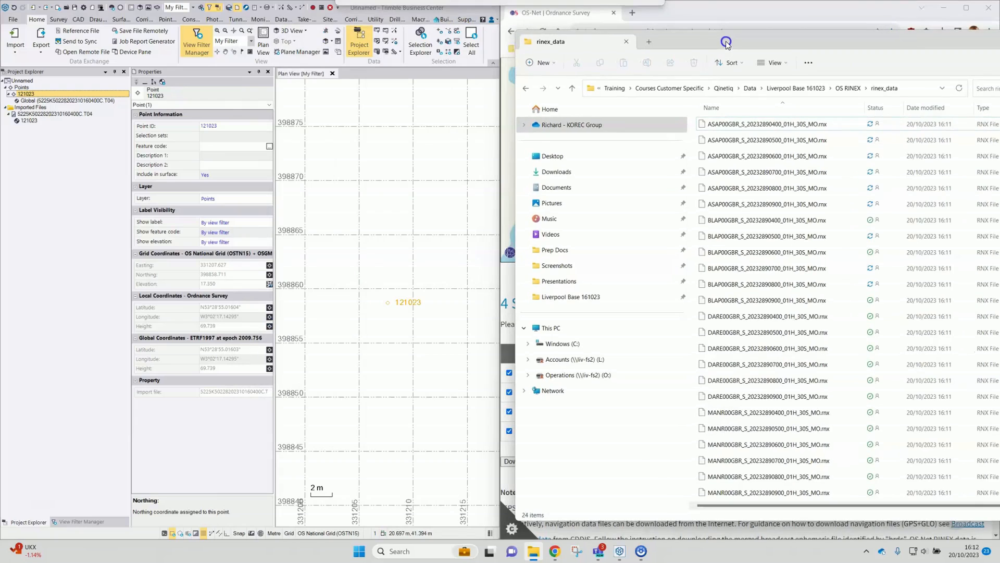
pyautogui.click(728, 206)
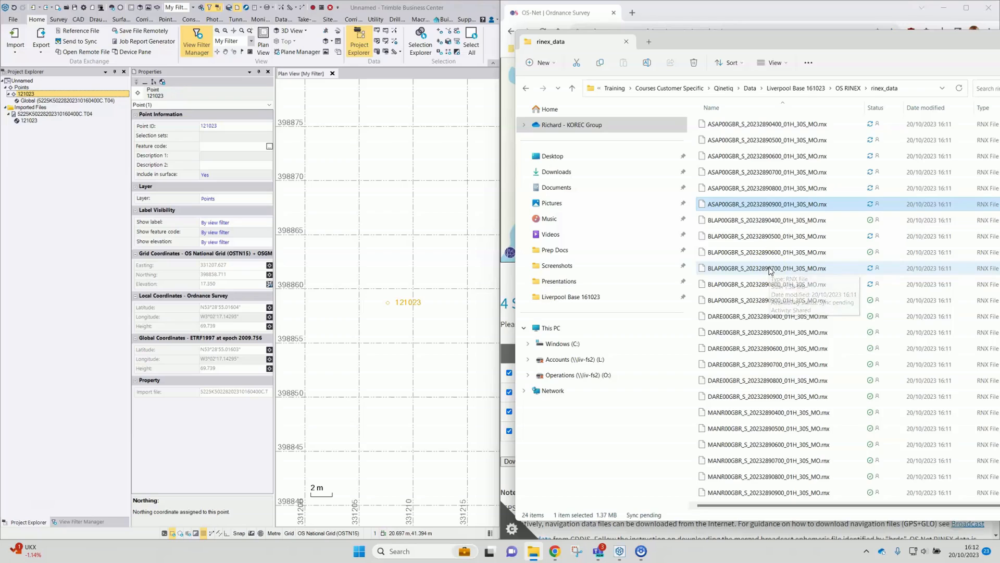
pyautogui.hotkey('ctrl', 'a')
pyautogui.moveTo(761, 214); pyautogui.dragTo(339, 378)
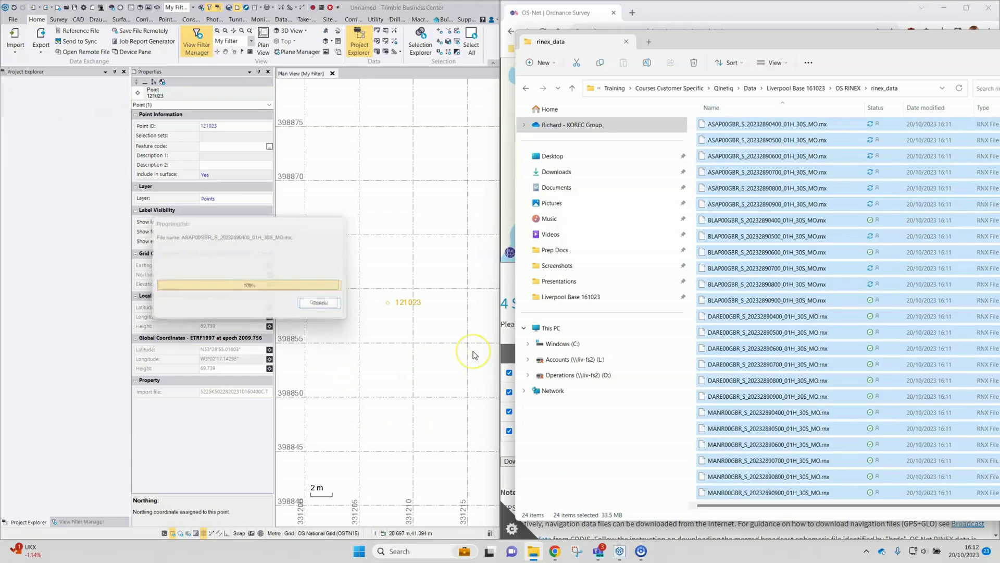
pyautogui.click(926, 63)
pyautogui.moveTo(932, 40); pyautogui.dragTo(745, 60)
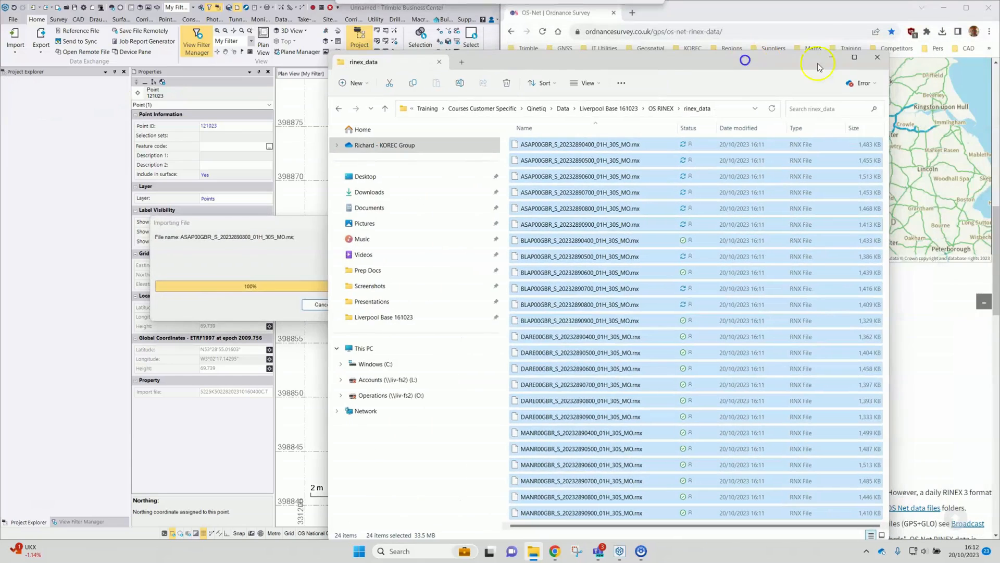
pyautogui.click(835, 61)
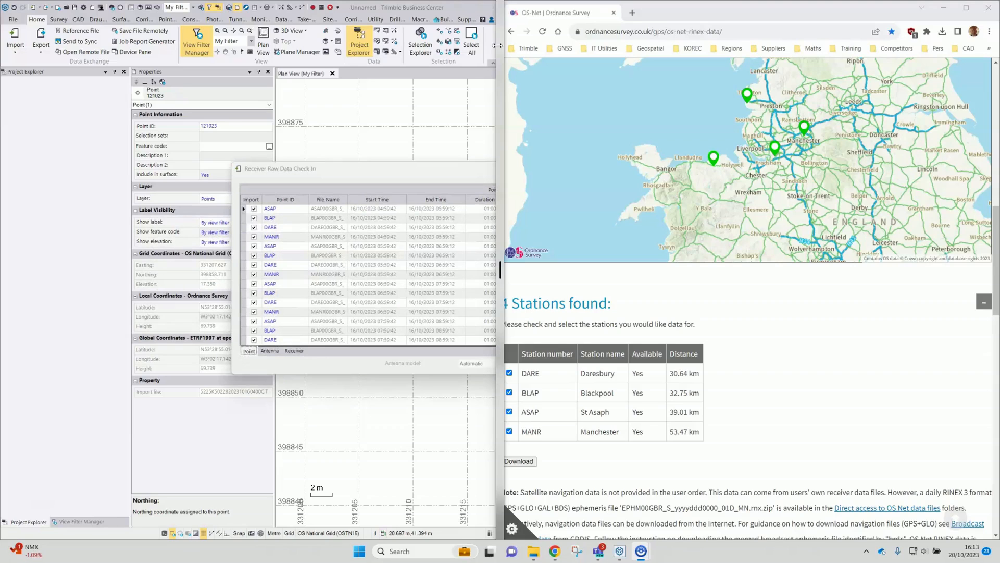
# Step: Review the antenna types, methods and heights and the receiver details in the raw data check-in, and accept the import of all files
pyautogui.click(423, 172)
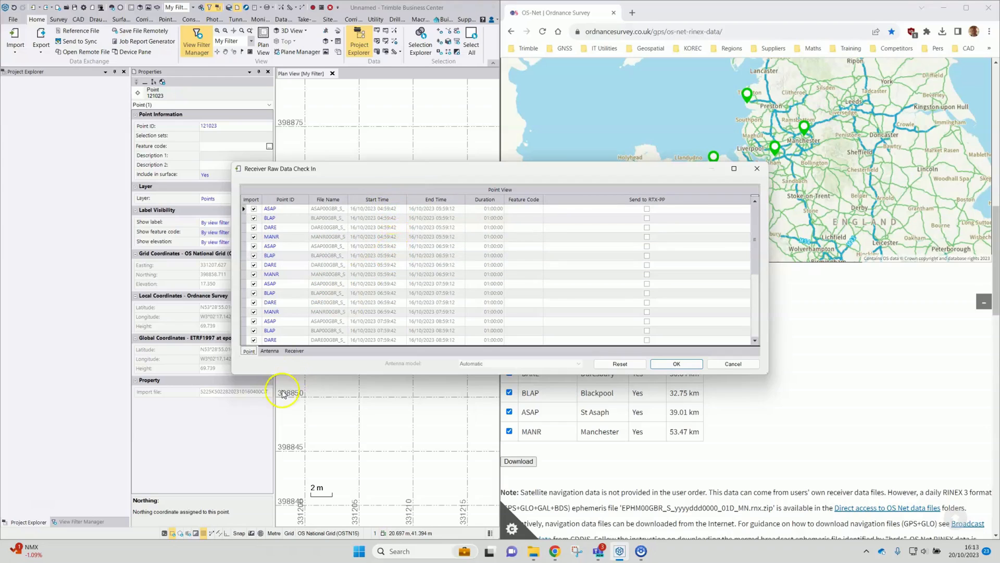
pyautogui.click(271, 352)
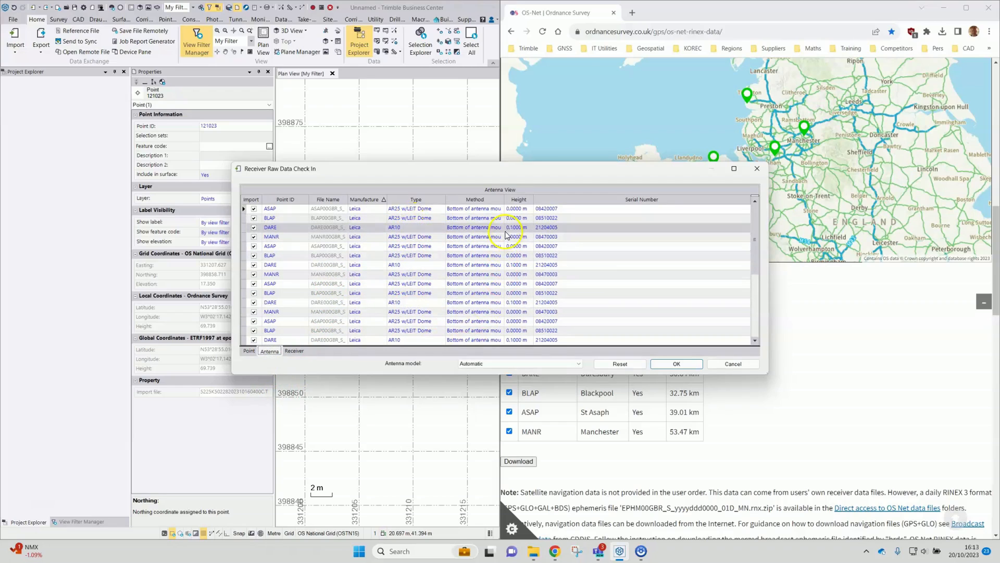
pyautogui.scroll(-3, 512, 218)
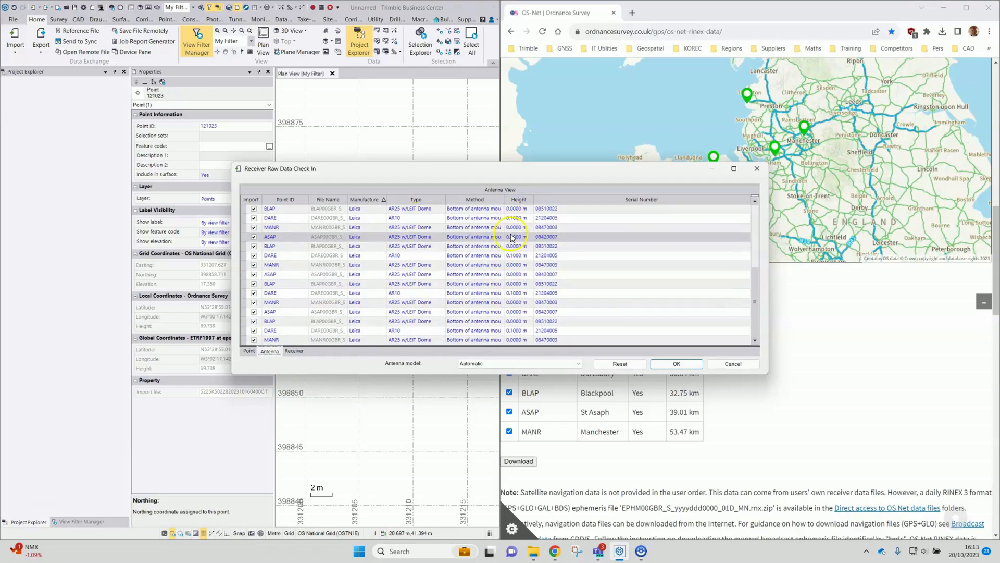
pyautogui.scroll(3, 482, 284)
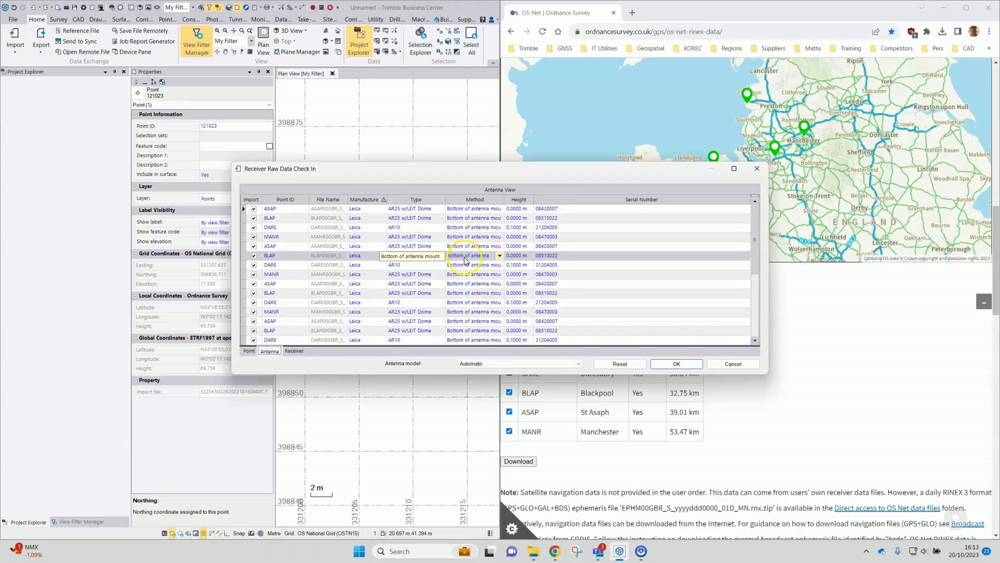
pyautogui.click(295, 352)
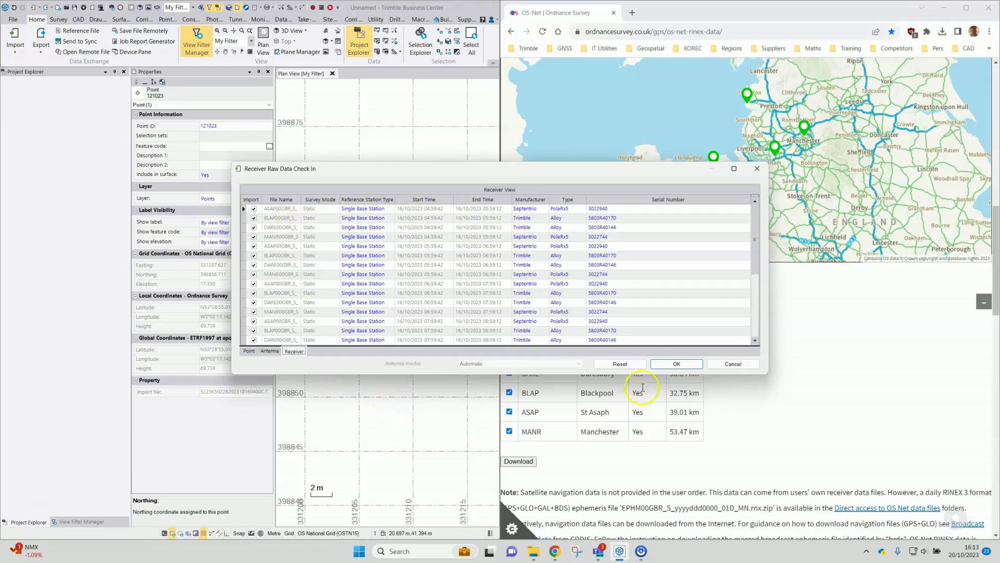
pyautogui.click(676, 364)
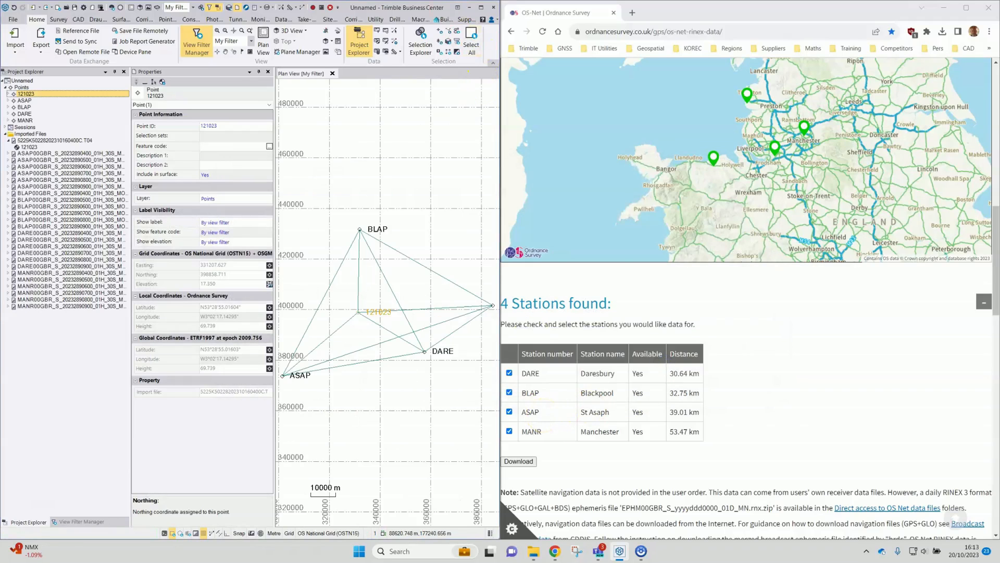
# Step: Maximise the Trimble Business Center window and open the Internet Download tool's list of data sources
pyautogui.click(458, 9)
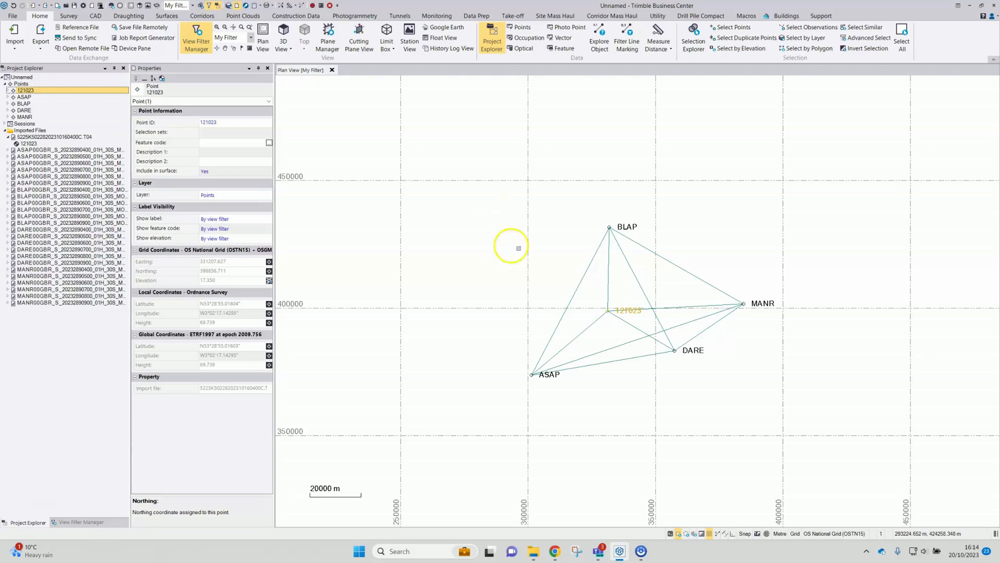
pyautogui.click(203, 41)
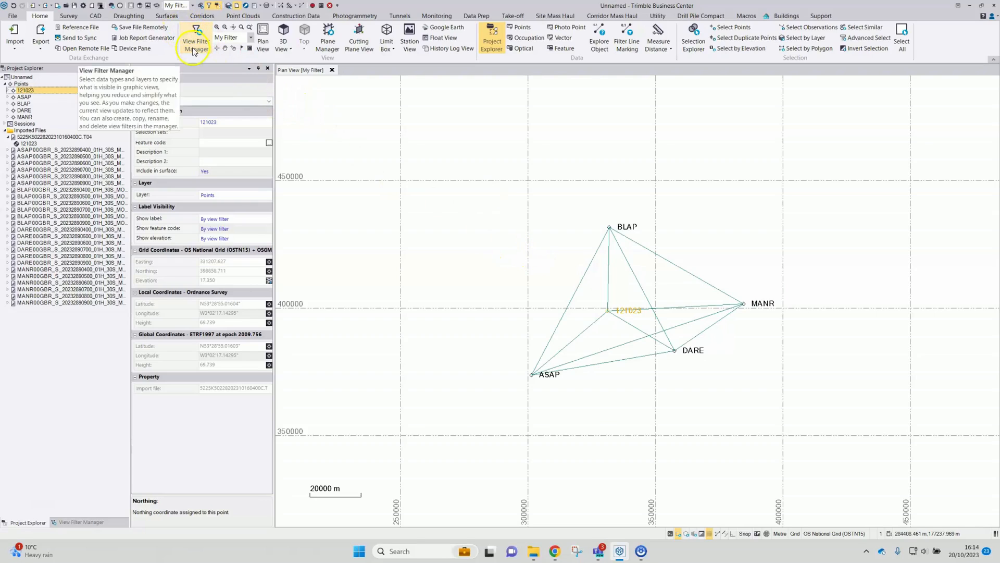
pyautogui.click(73, 17)
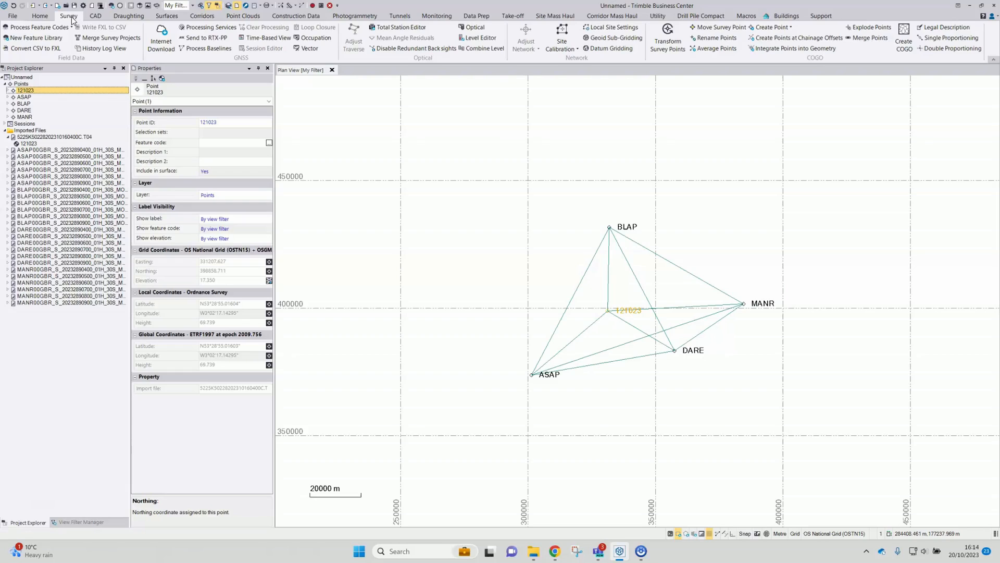
pyautogui.click(161, 37)
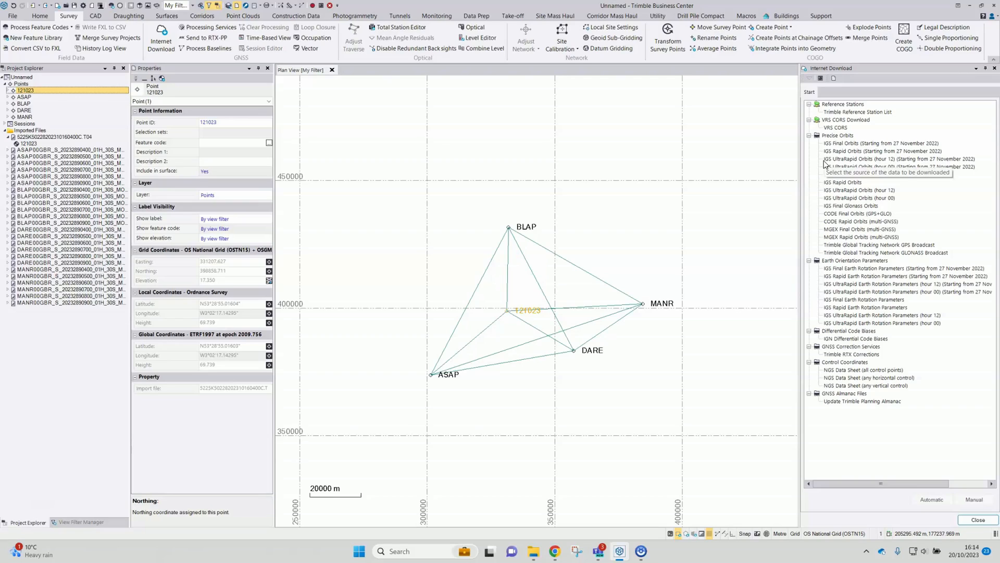
# Step: Try to download the MGEX Final Orbits (multi-GNSS) automatically
pyautogui.click(854, 183)
pyautogui.click(849, 229)
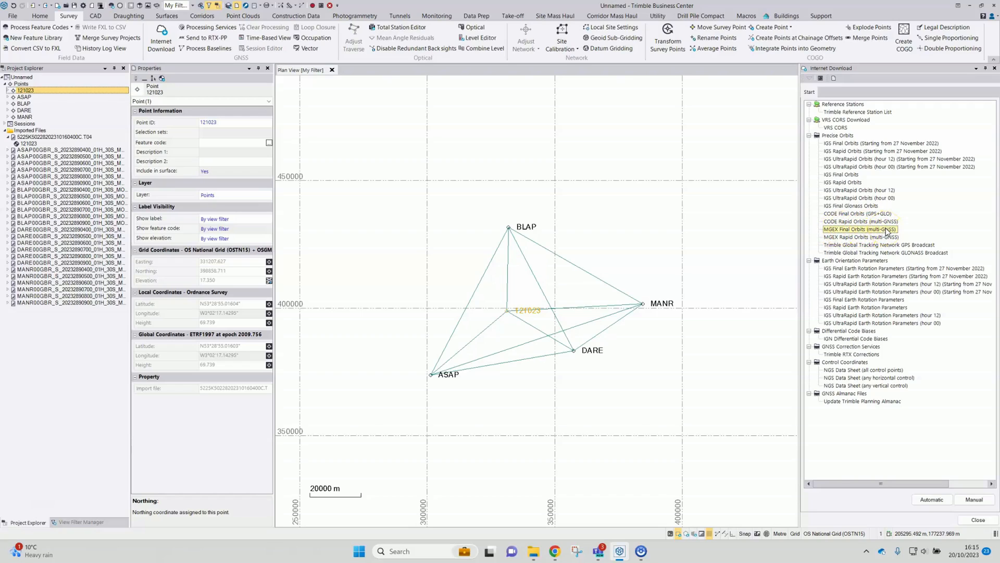
pyautogui.click(932, 502)
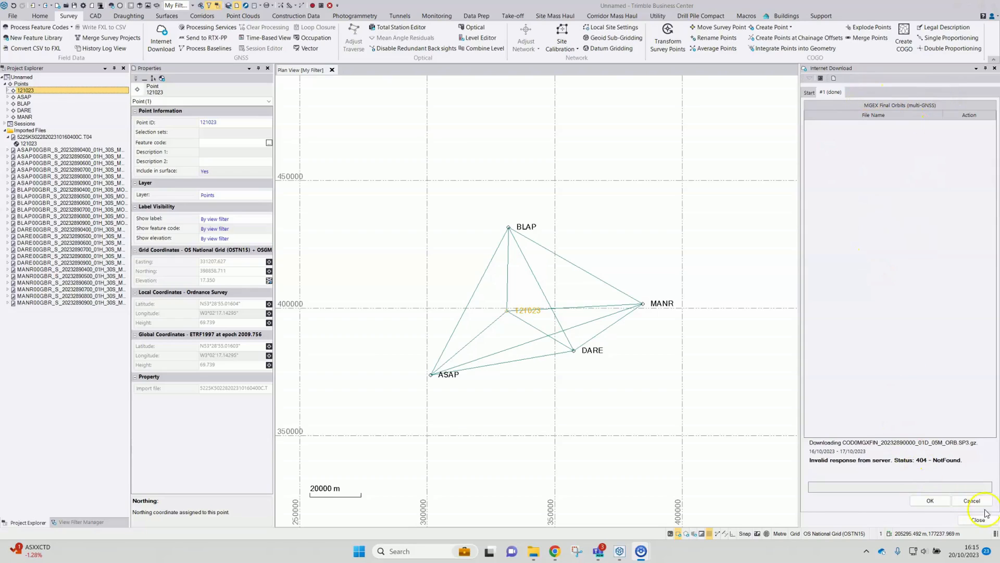
pyautogui.click(972, 501)
# Step: Download the MGEX Rapid Orbits (multi-GNSS) automatically, import the files into the project and close the Internet Download tool
pyautogui.click(850, 238)
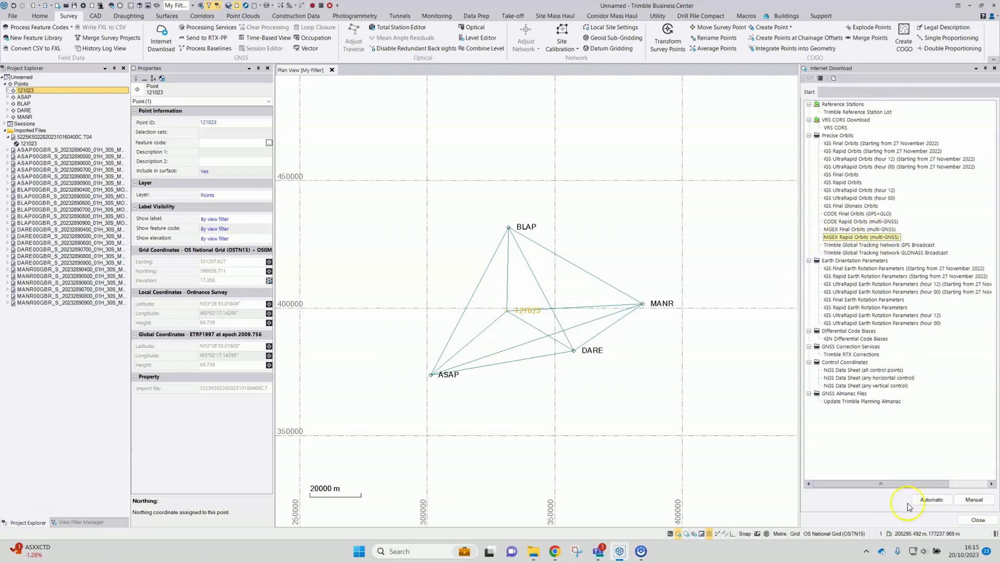
pyautogui.click(930, 499)
pyautogui.click(530, 309)
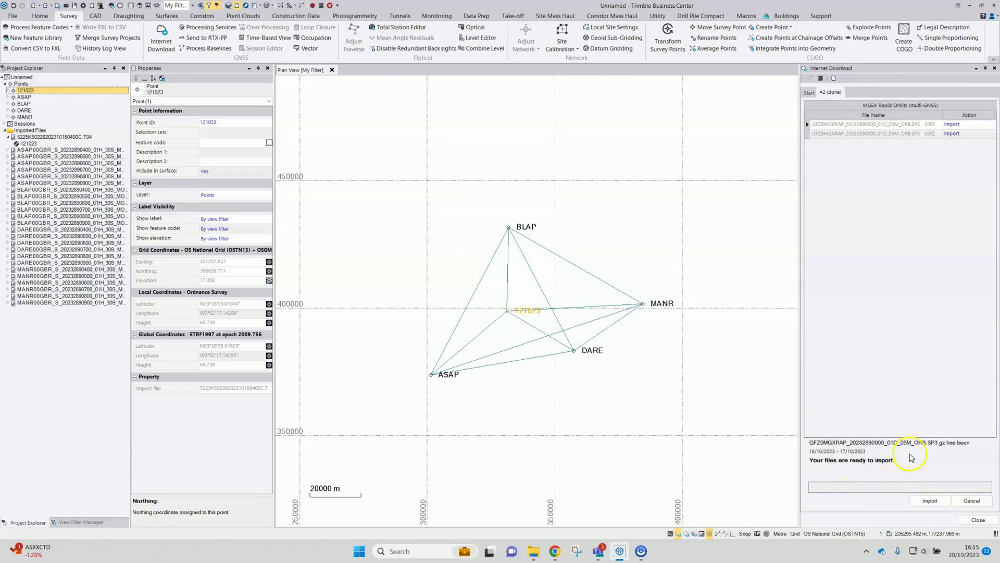
pyautogui.click(930, 500)
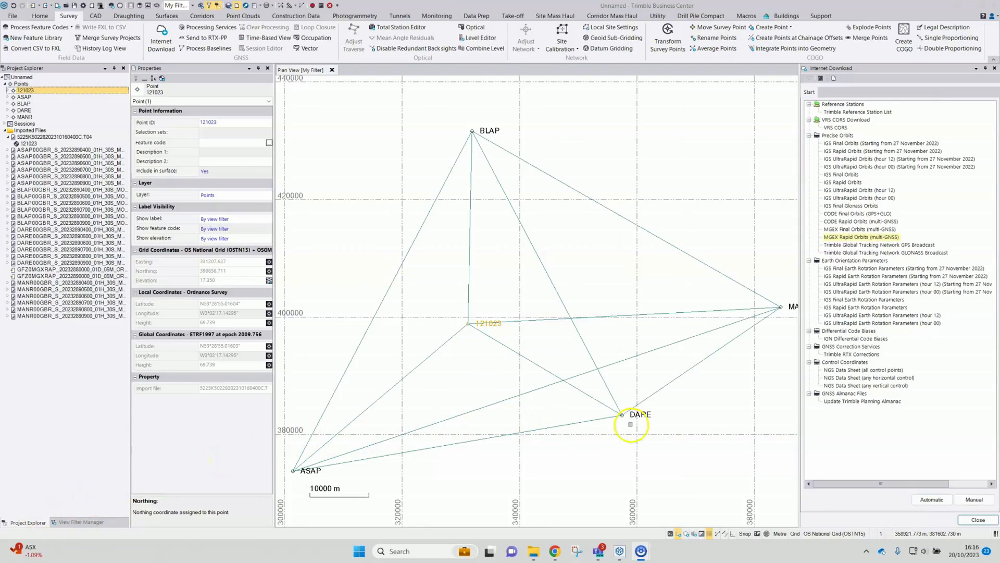
pyautogui.click(971, 519)
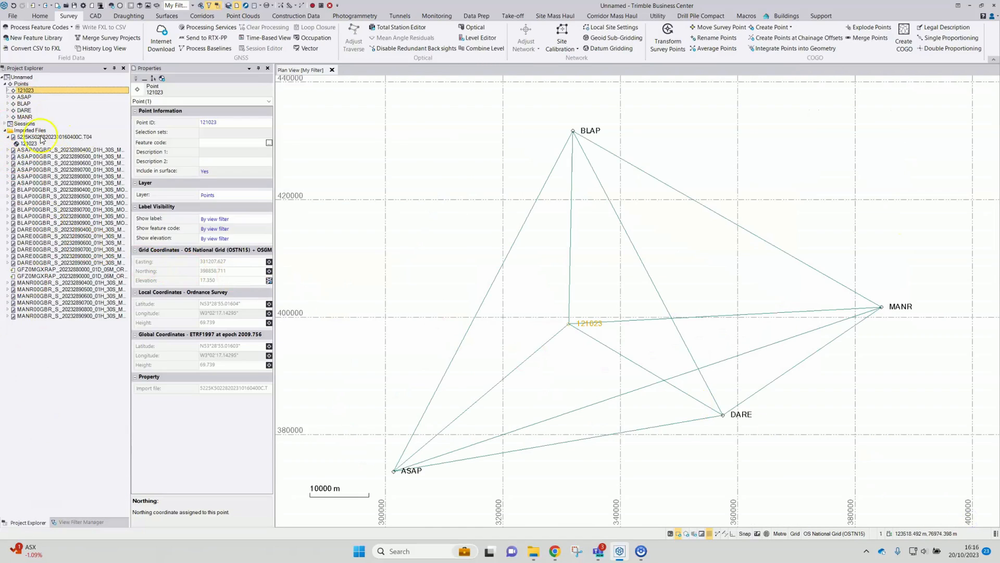
# Step: Collapse the T04 file in the Project Explorer and widen the pane to show the full imported file names
pyautogui.click(8, 136)
pyautogui.click(59, 143)
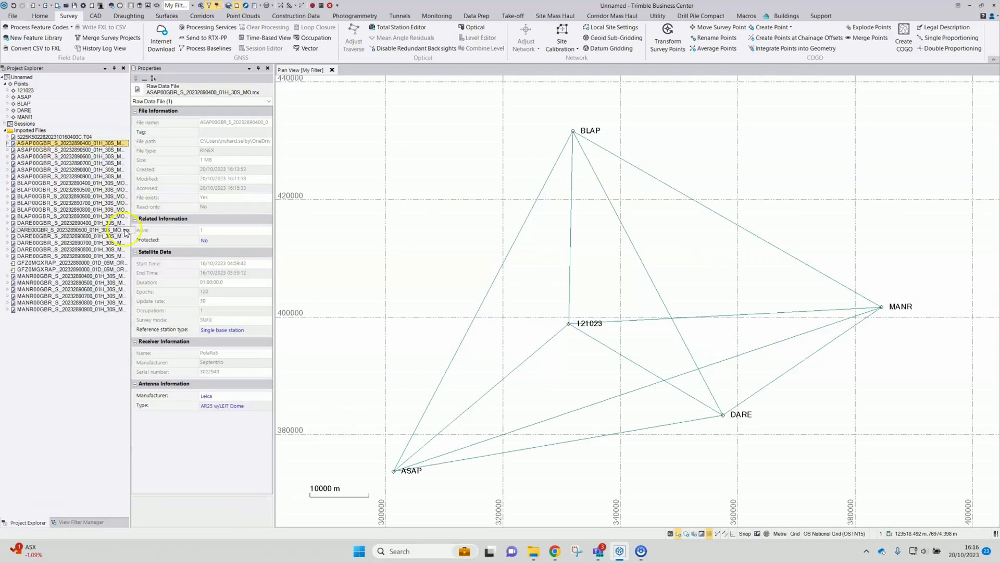
pyautogui.moveTo(130, 214); pyautogui.dragTo(144, 214)
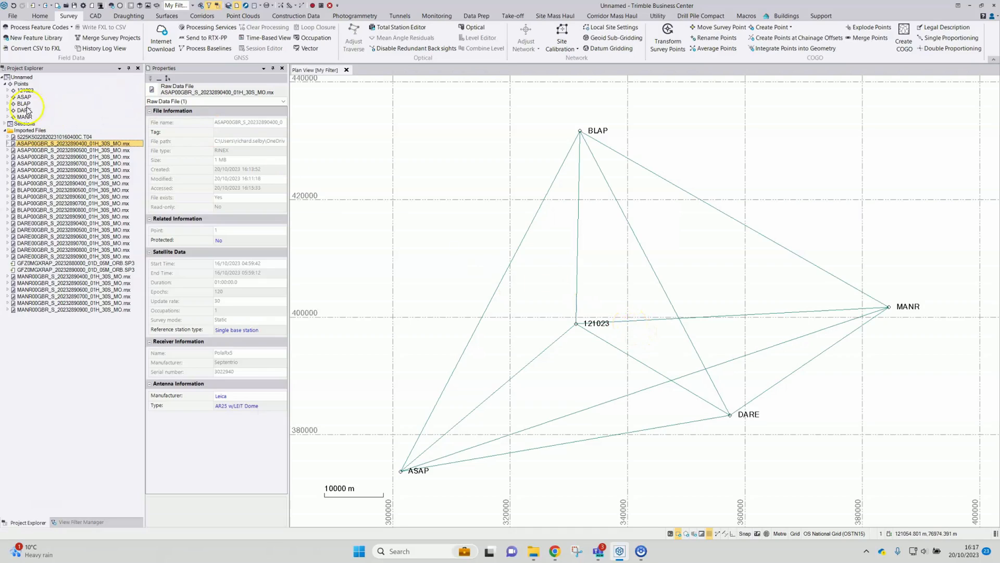
pyautogui.click(11, 112)
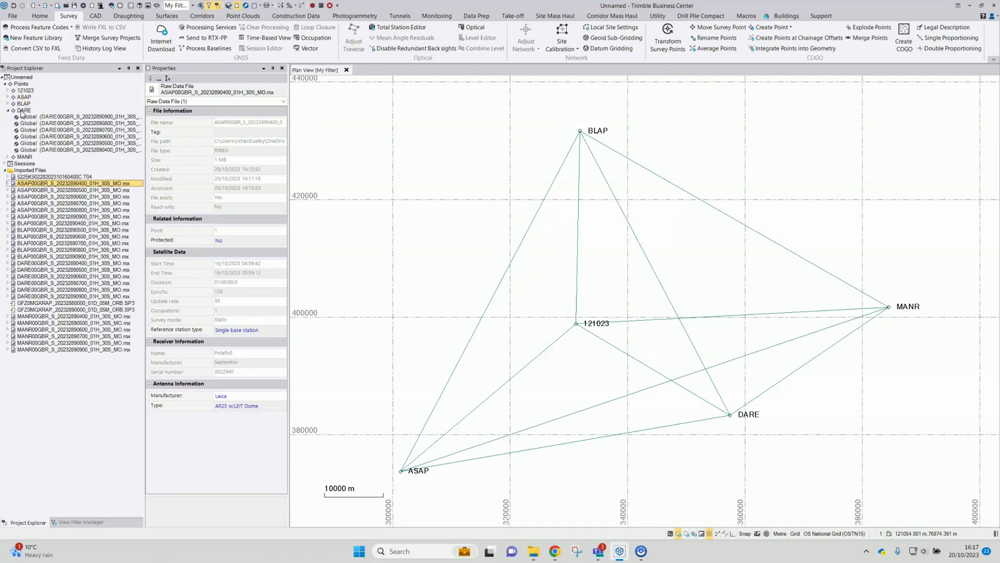
pyautogui.click(68, 117)
pyautogui.click(21, 114)
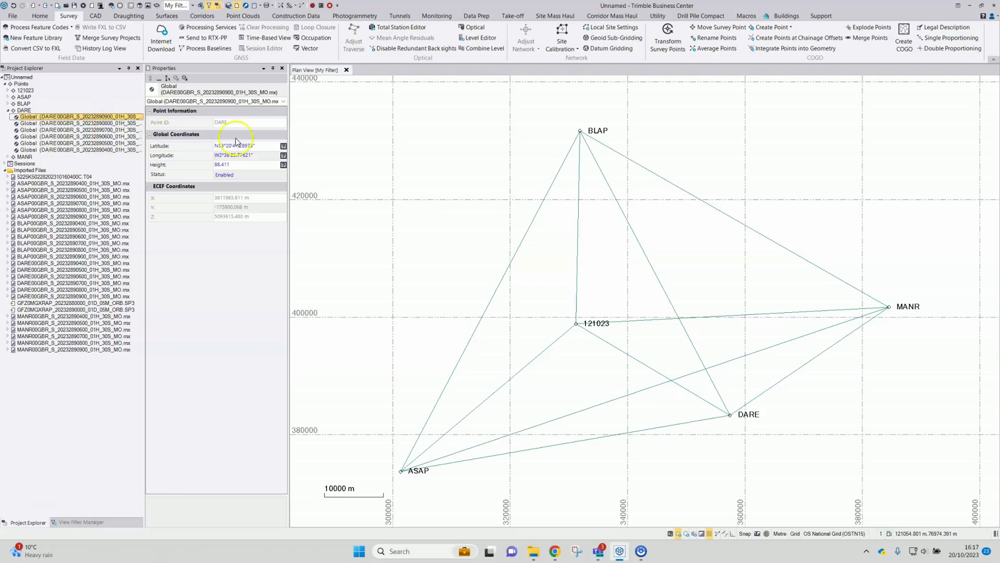
pyautogui.click(282, 147)
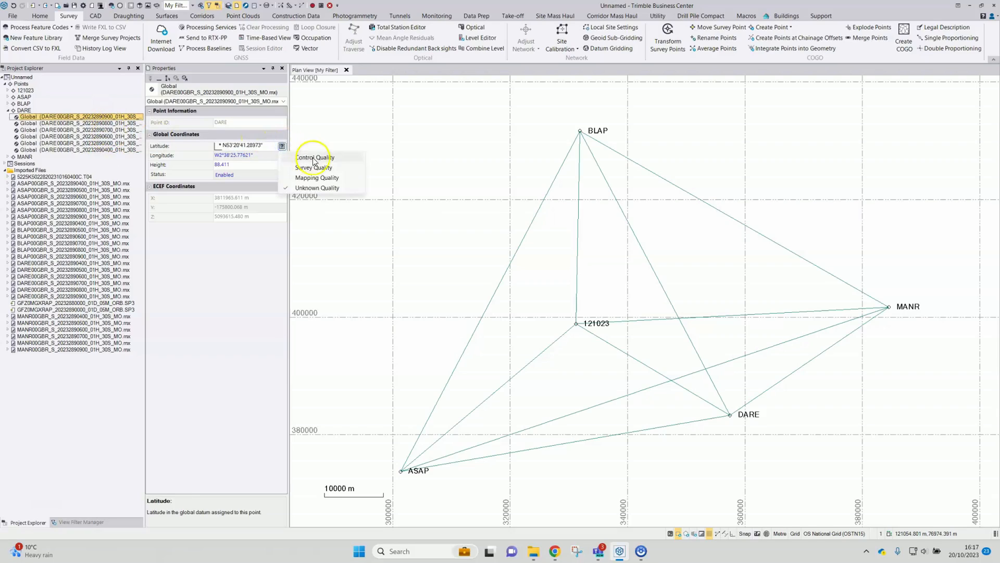
pyautogui.click(314, 157)
pyautogui.click(283, 165)
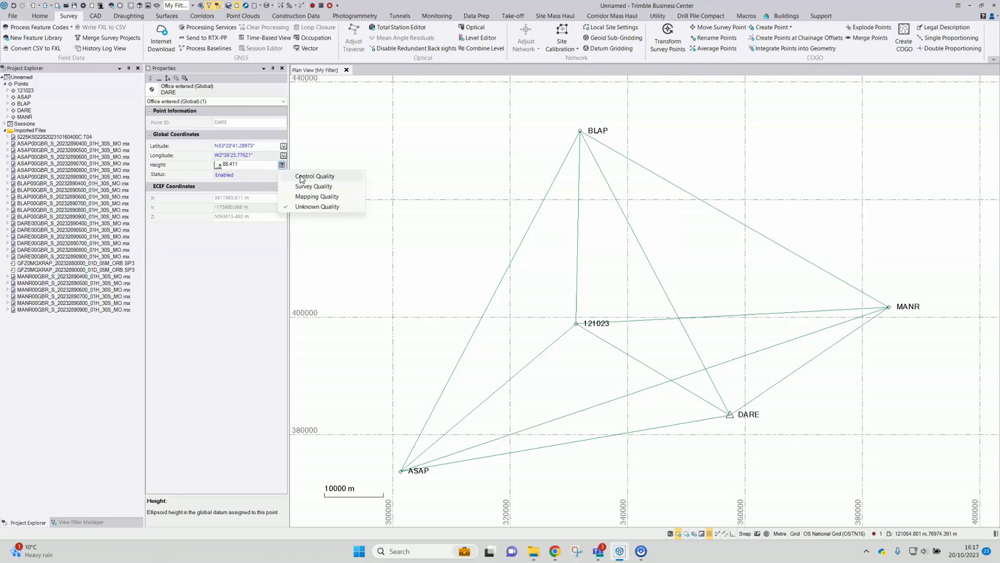
pyautogui.click(301, 178)
pyautogui.click(257, 163)
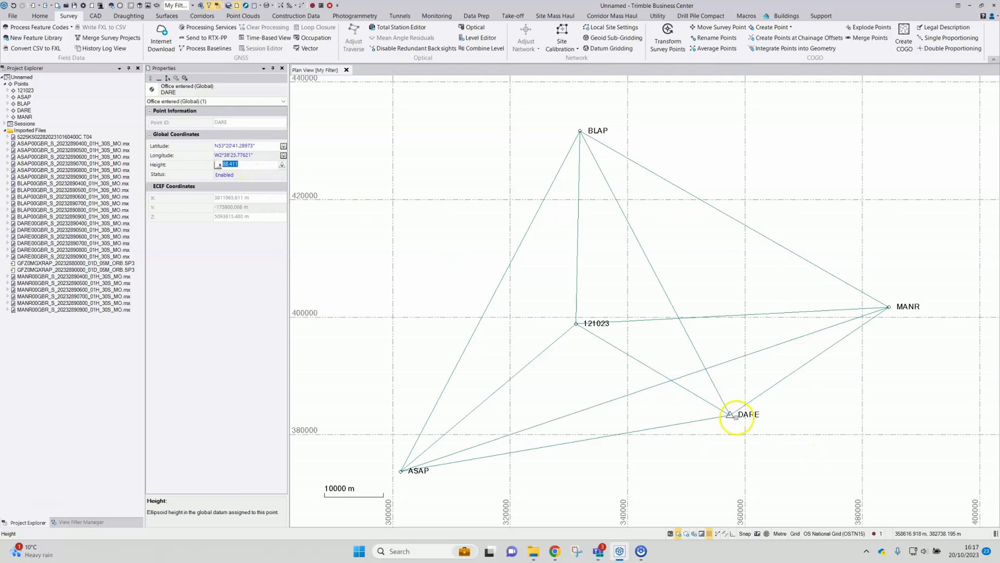
pyautogui.click(874, 534)
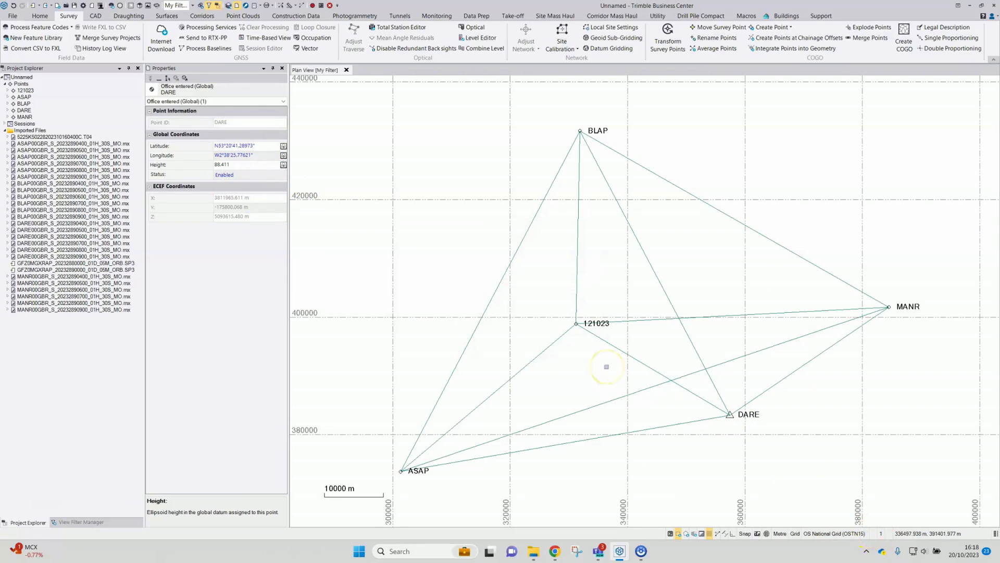
# Step: Process the baselines between 121023 and the BLAP, ASAP, DARE and MANR stations, review the precisions and save the results
pyautogui.moveTo(604, 356); pyautogui.dragTo(565, 298)
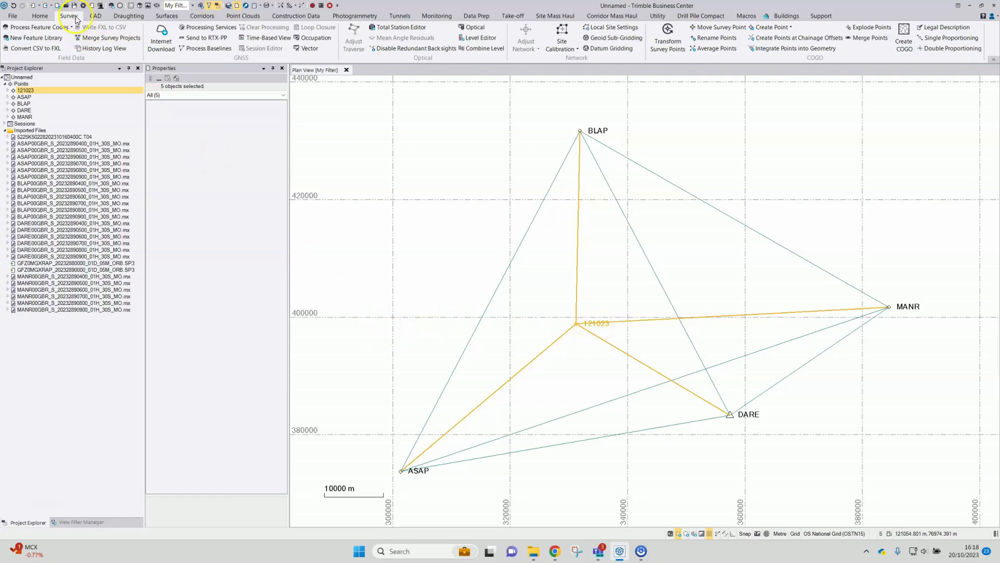
pyautogui.click(202, 49)
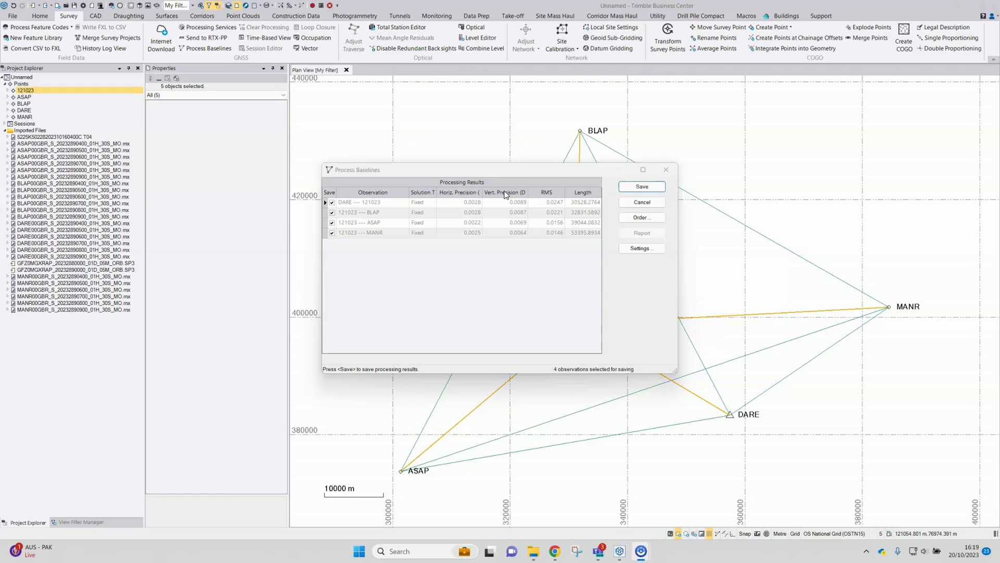
pyautogui.moveTo(422, 177); pyautogui.dragTo(253, 117)
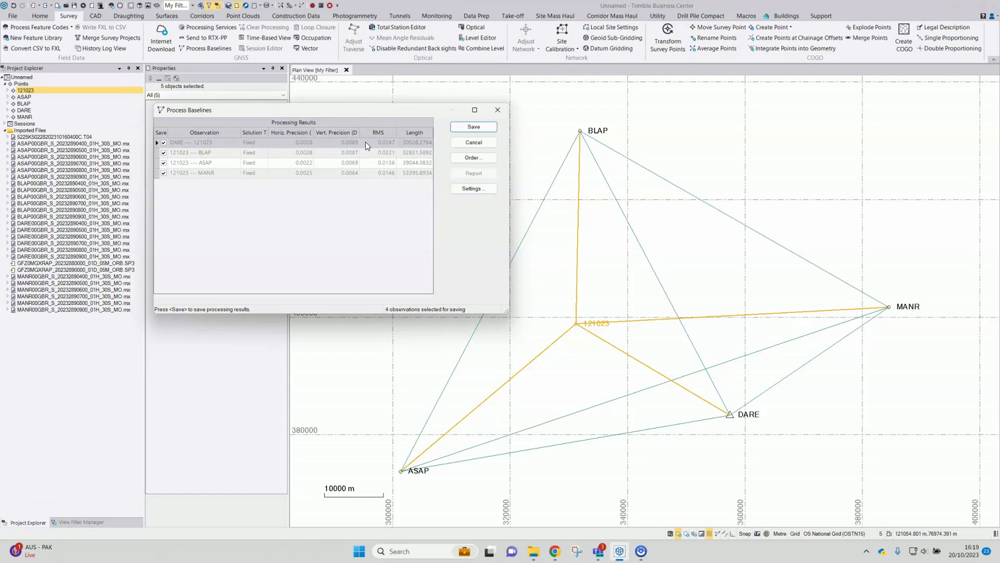
pyautogui.click(374, 173)
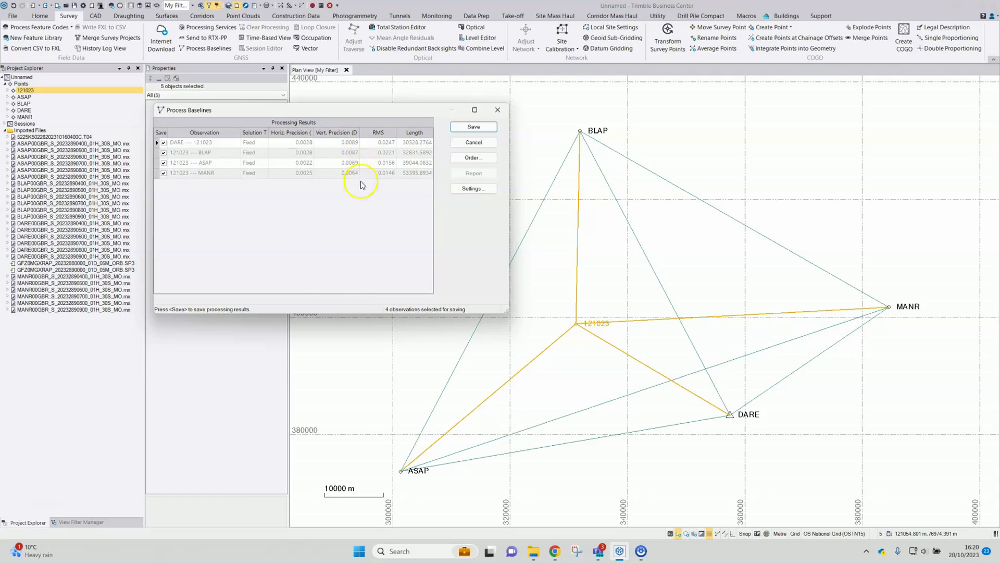
pyautogui.click(459, 128)
pyautogui.click(541, 261)
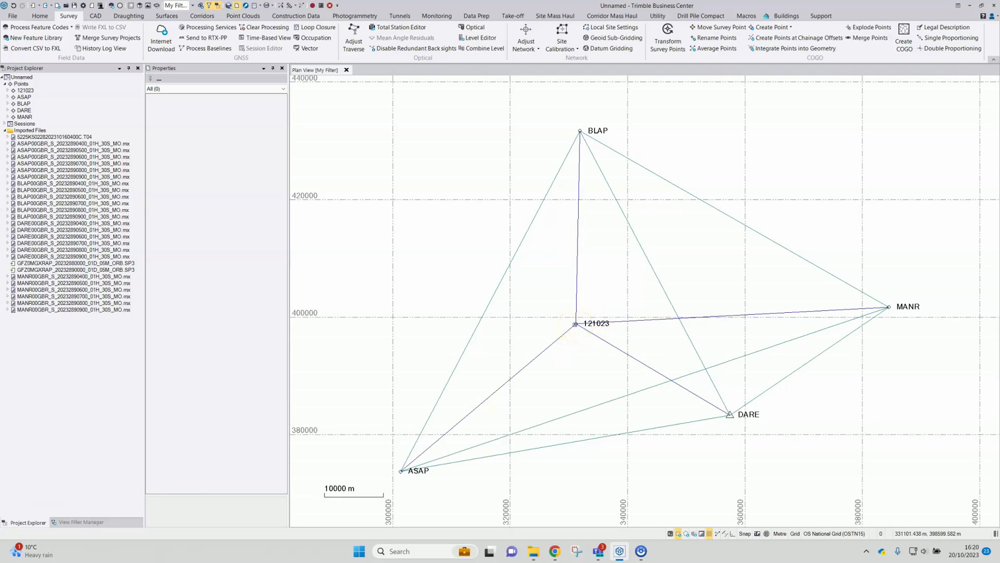
# Step: Generate a Point Derivation Report for points ASAP, BLAP and MANR
pyautogui.click(587, 320)
pyautogui.click(26, 105)
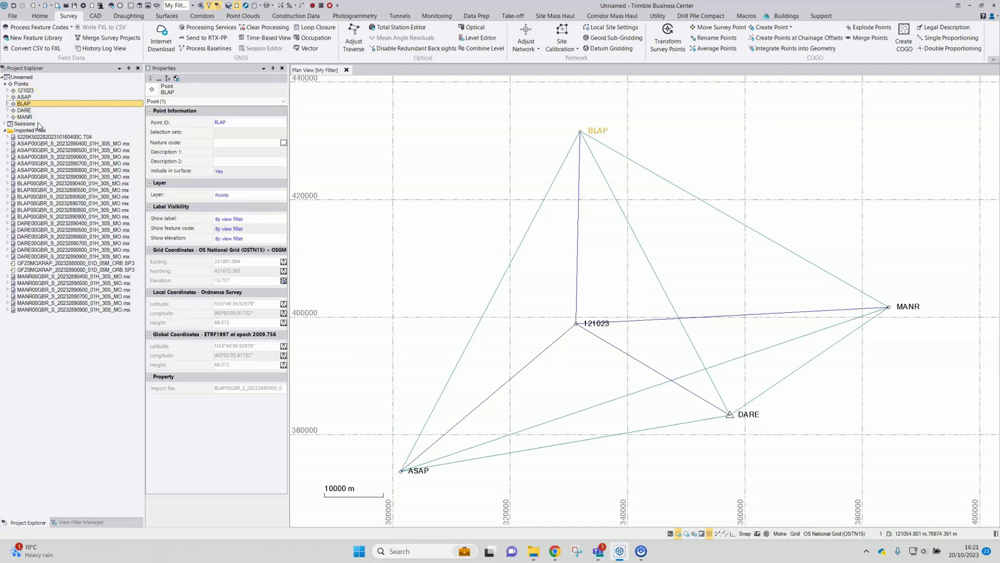
pyautogui.click(27, 106)
pyautogui.keyDown('ctrl'); pyautogui.click(26, 117); pyautogui.keyUp('ctrl')
pyautogui.keyDown('ctrl'); pyautogui.click(24, 97); pyautogui.keyUp('ctrl')
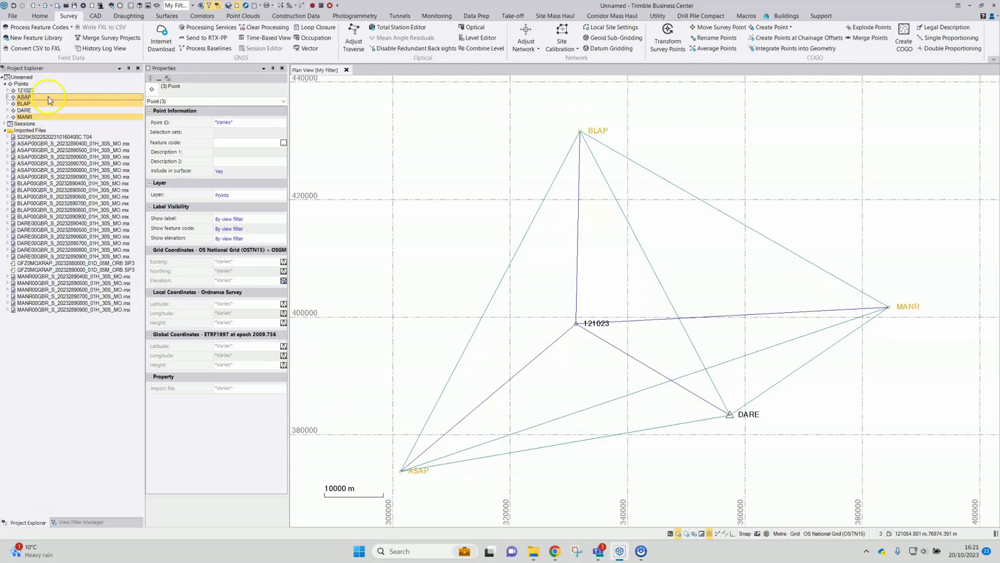
pyautogui.rightClick(48, 96)
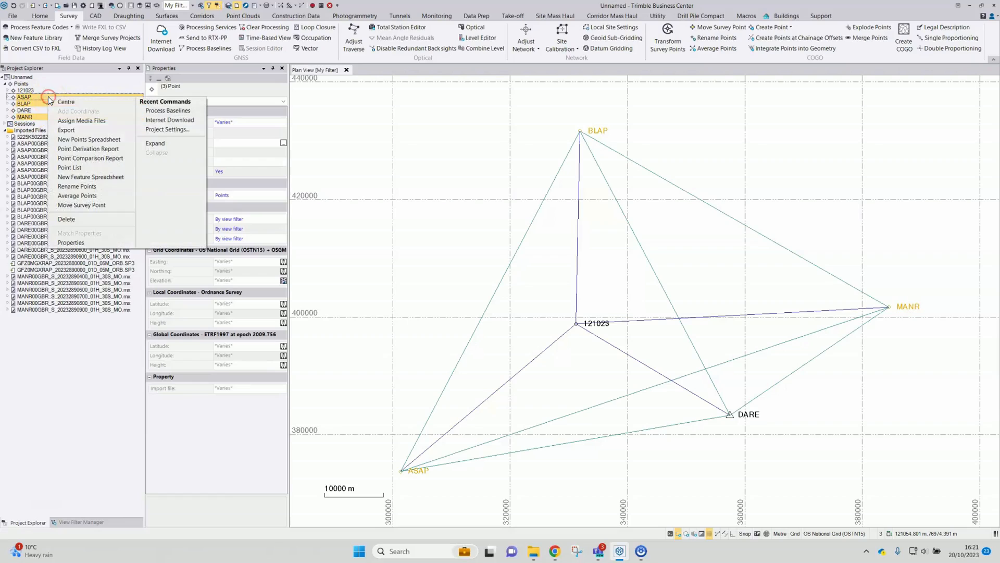
pyautogui.click(86, 148)
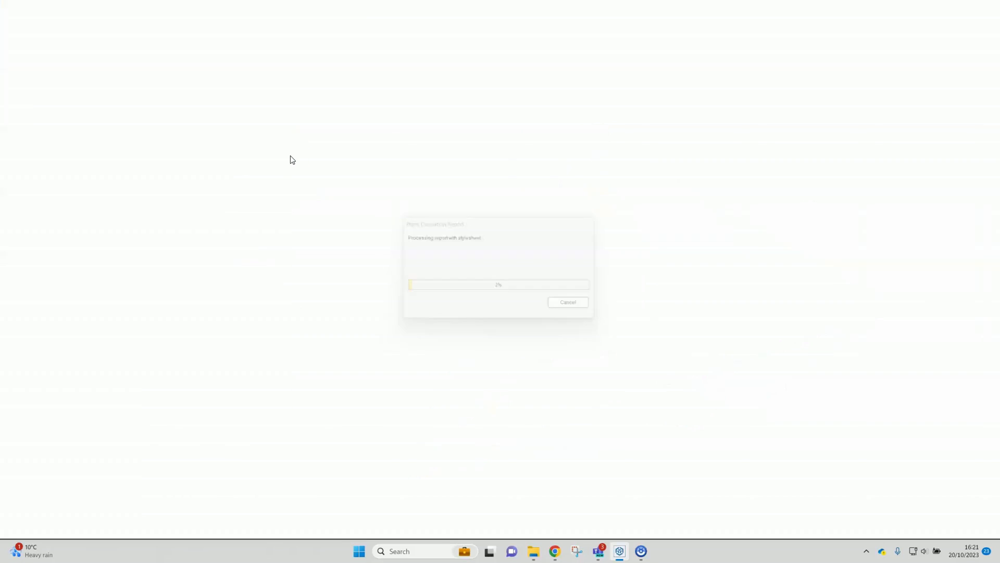
# Step: Examine the coordinate differences for ASAP, BLAP and MANR in the Point Derivations report and close it
pyautogui.scroll(-2, 252, 263)
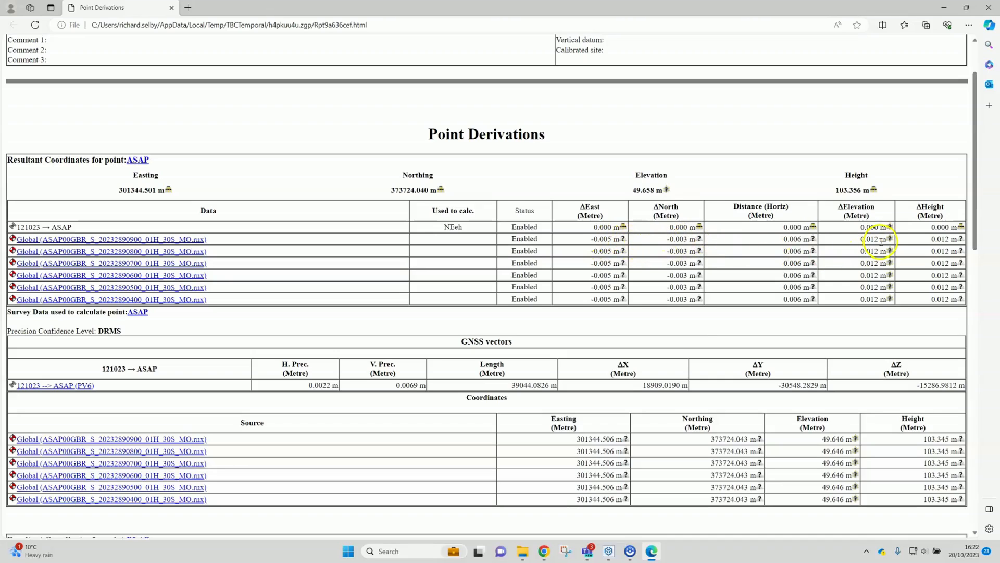
pyautogui.scroll(-5, 880, 241)
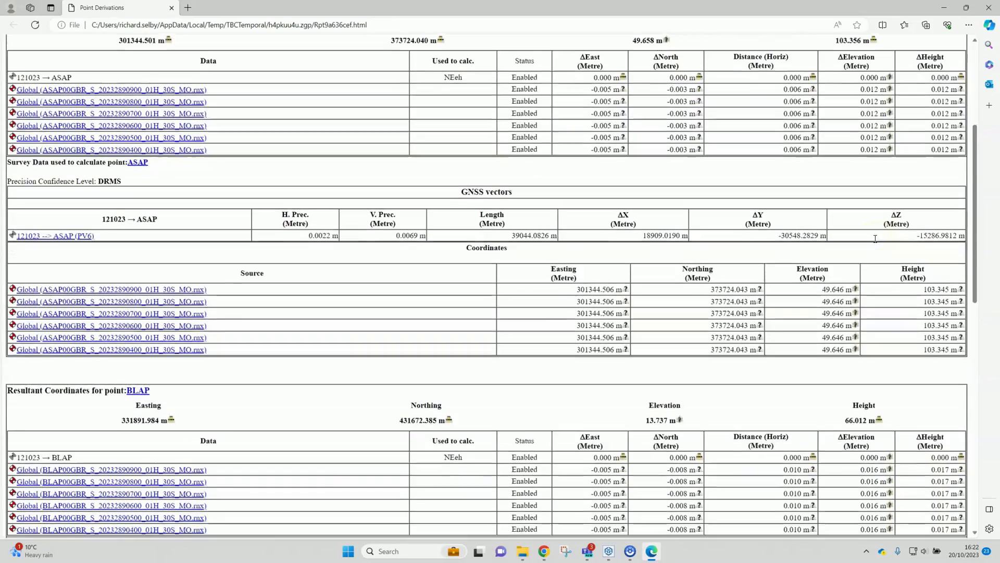
pyautogui.scroll(-1, 875, 239)
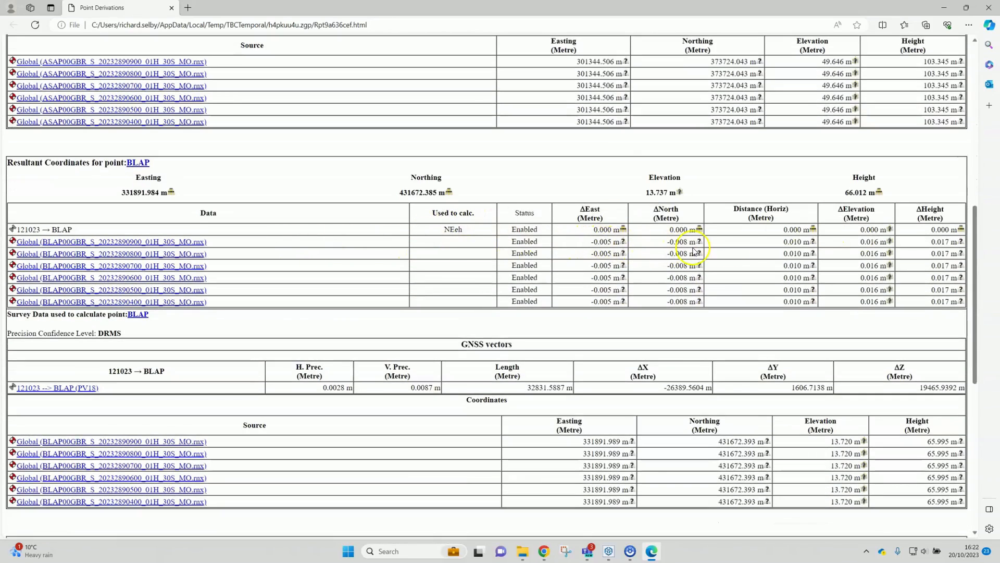
pyautogui.scroll(-4, 833, 258)
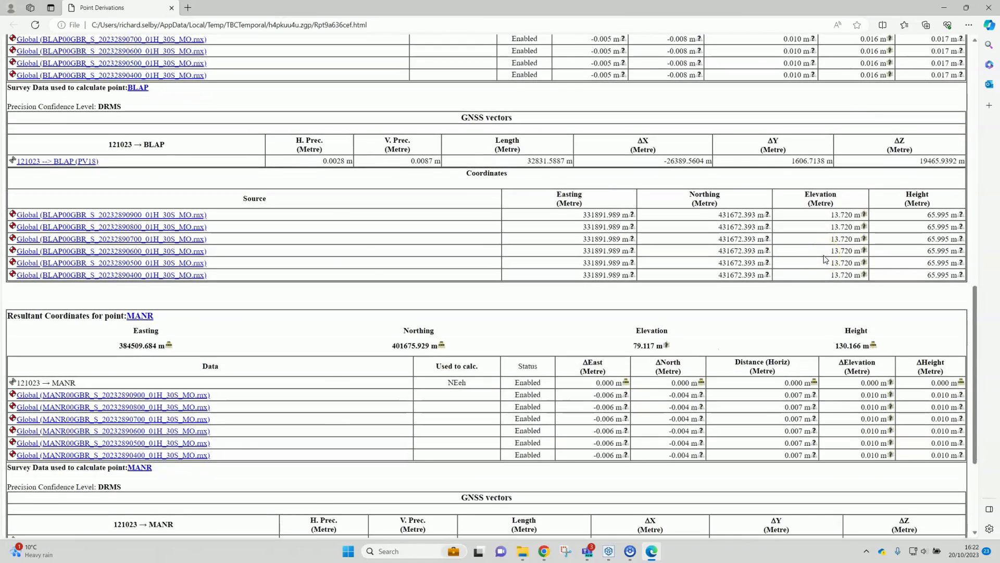
pyautogui.scroll(-3, 825, 258)
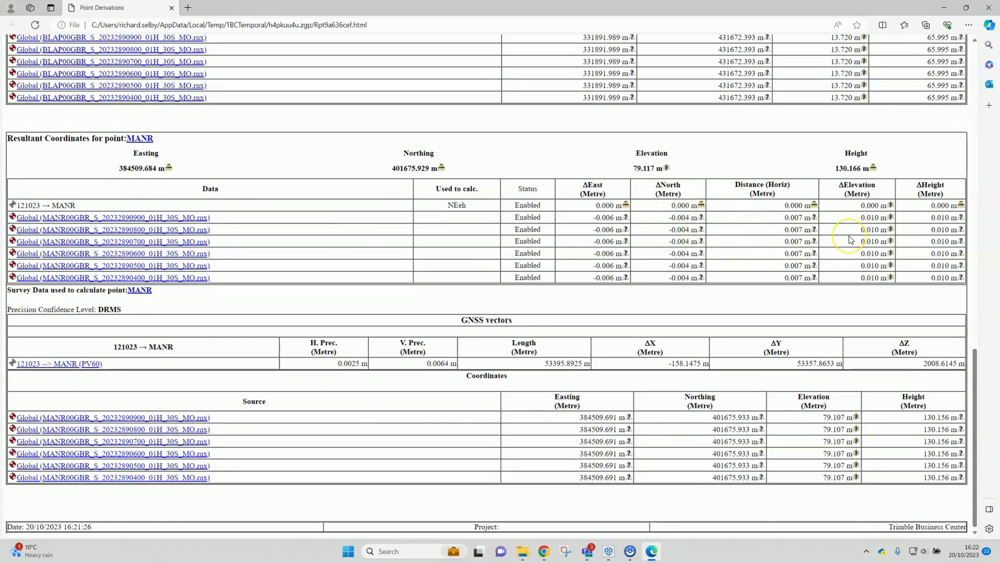
pyautogui.scroll(9, 850, 240)
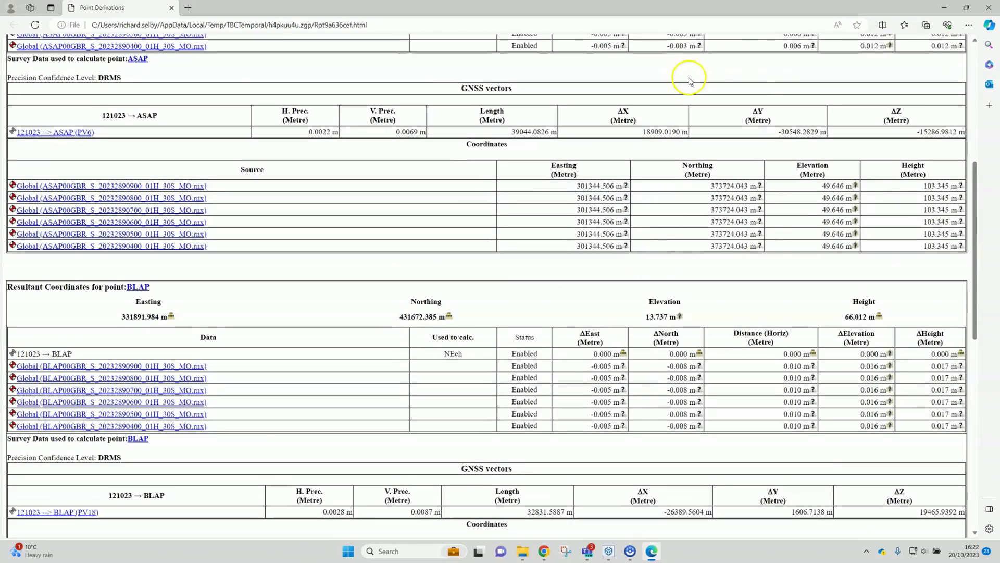
pyautogui.scroll(5, 770, 80)
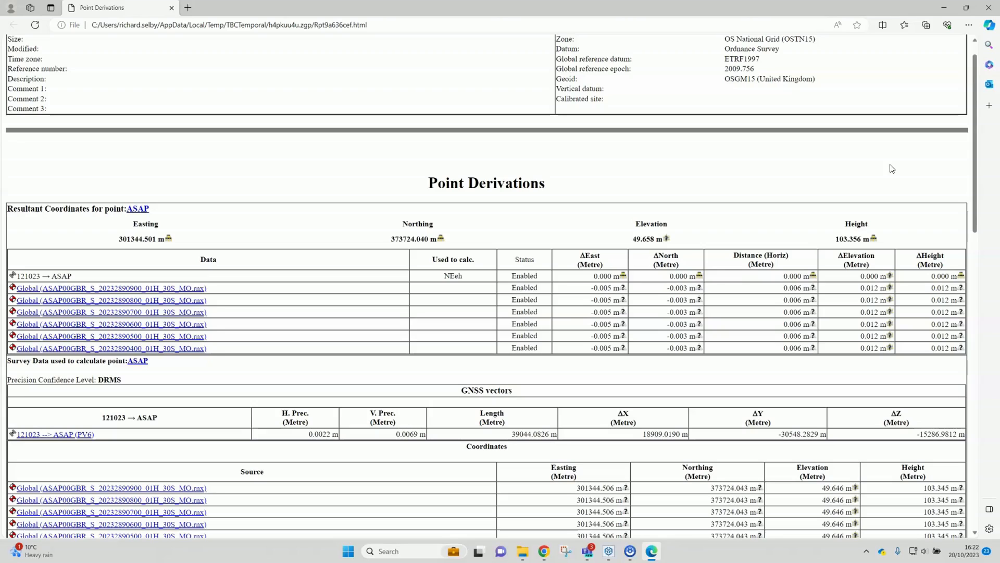
pyautogui.click(988, 7)
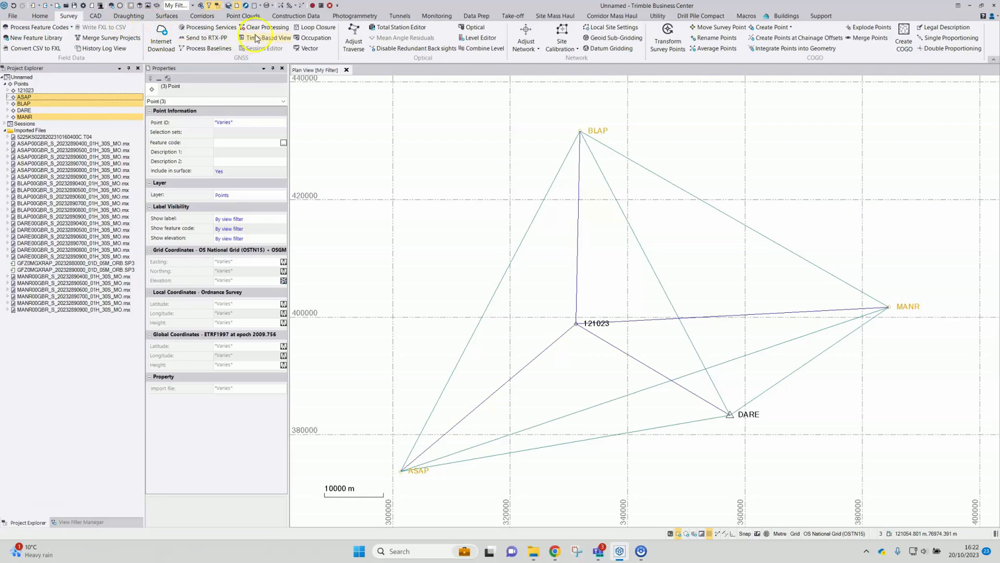
pyautogui.click(270, 31)
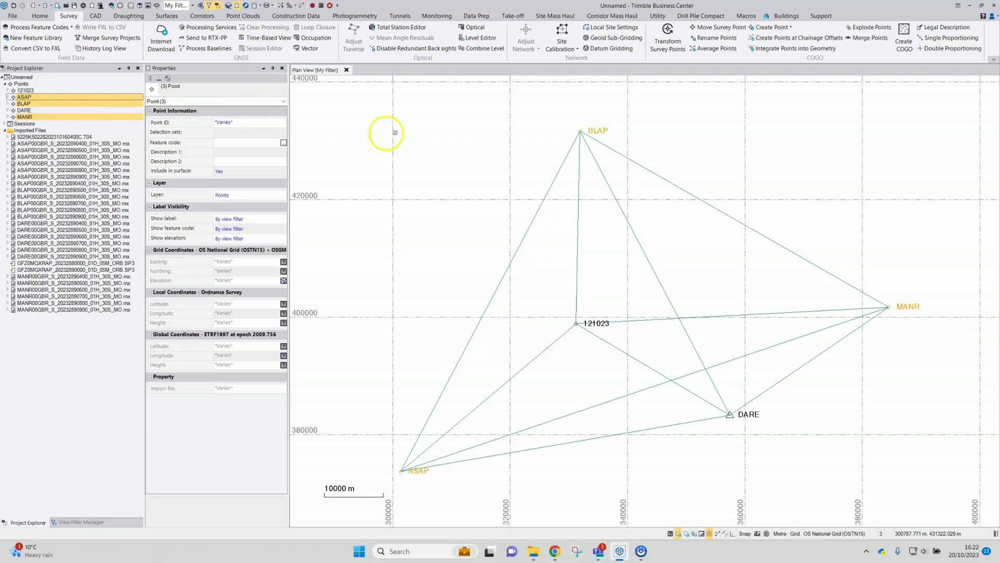
pyautogui.click(8, 97)
pyautogui.click(8, 143)
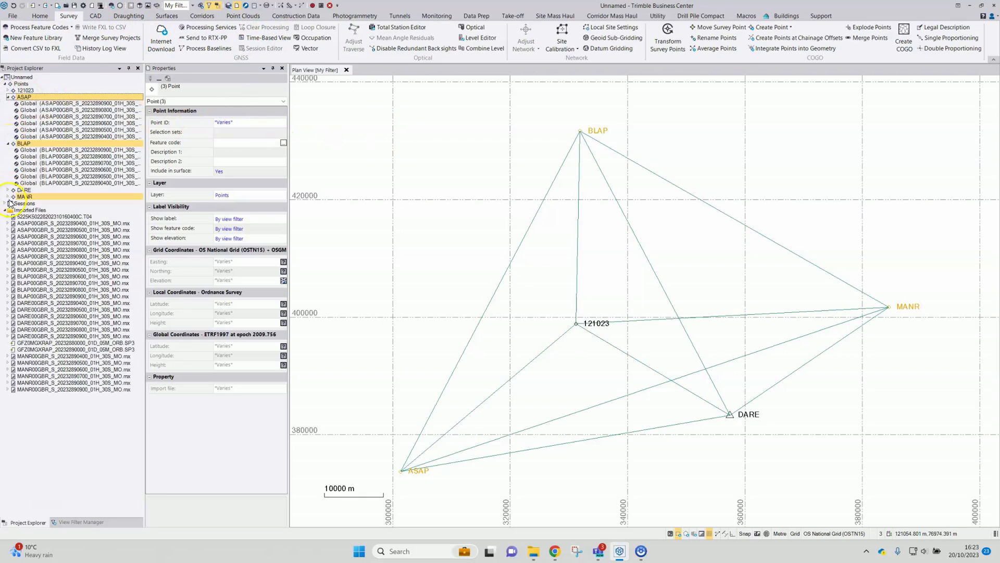
pyautogui.click(7, 196)
pyautogui.click(48, 203)
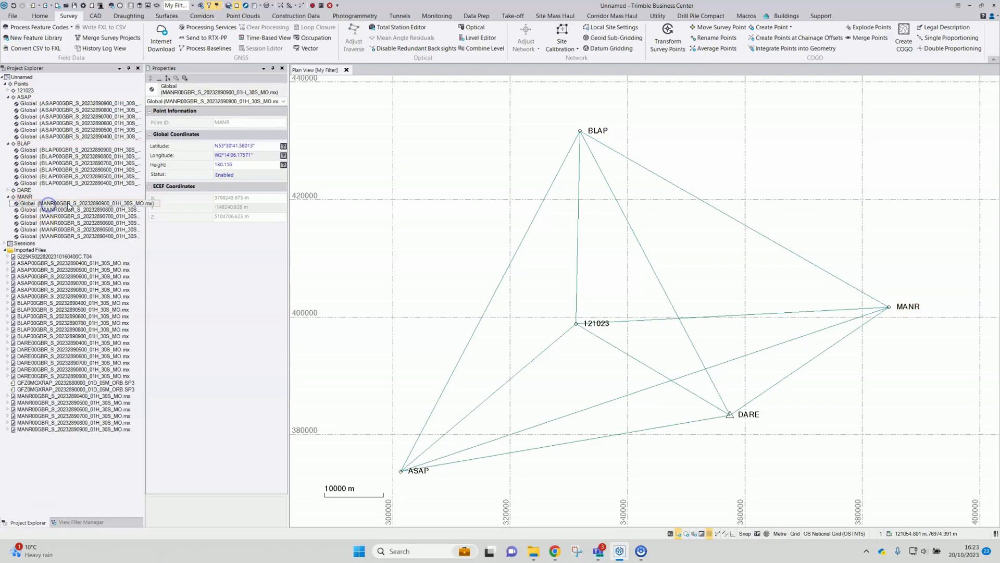
pyautogui.keyDown('ctrl'); pyautogui.click(93, 151); pyautogui.keyUp('ctrl')
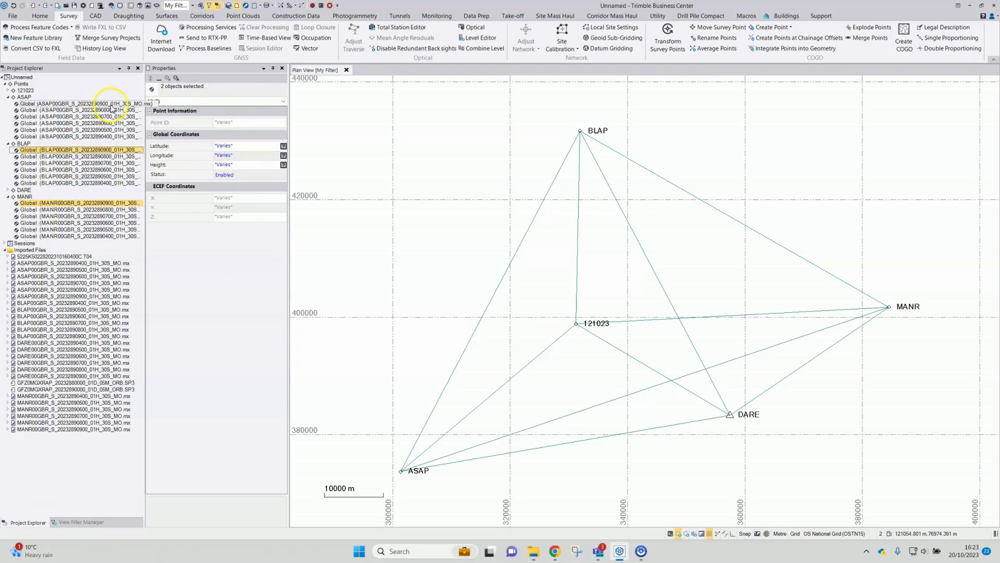
pyautogui.keyDown('ctrl'); pyautogui.click(111, 103); pyautogui.keyUp('ctrl')
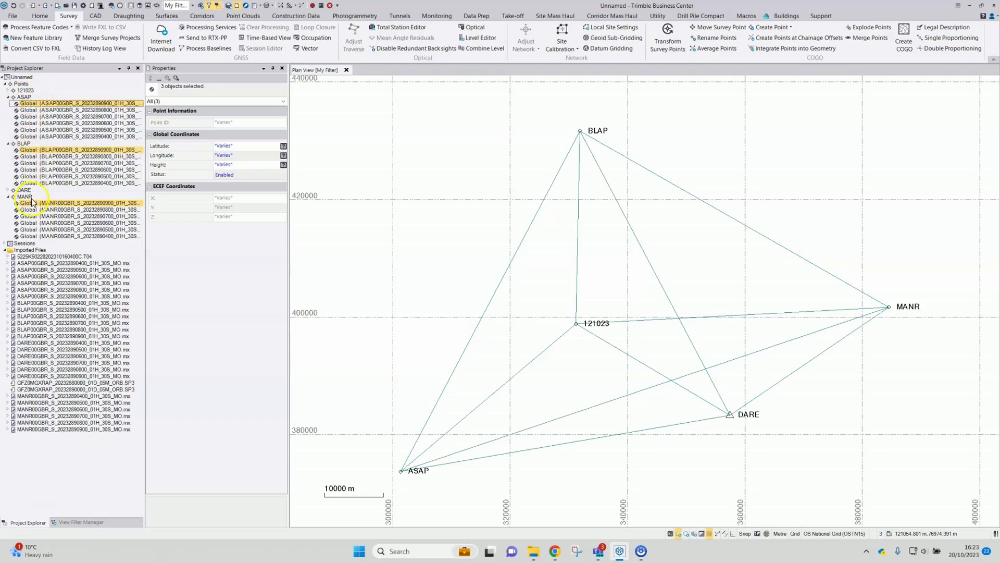
pyautogui.click(283, 147)
pyautogui.click(294, 158)
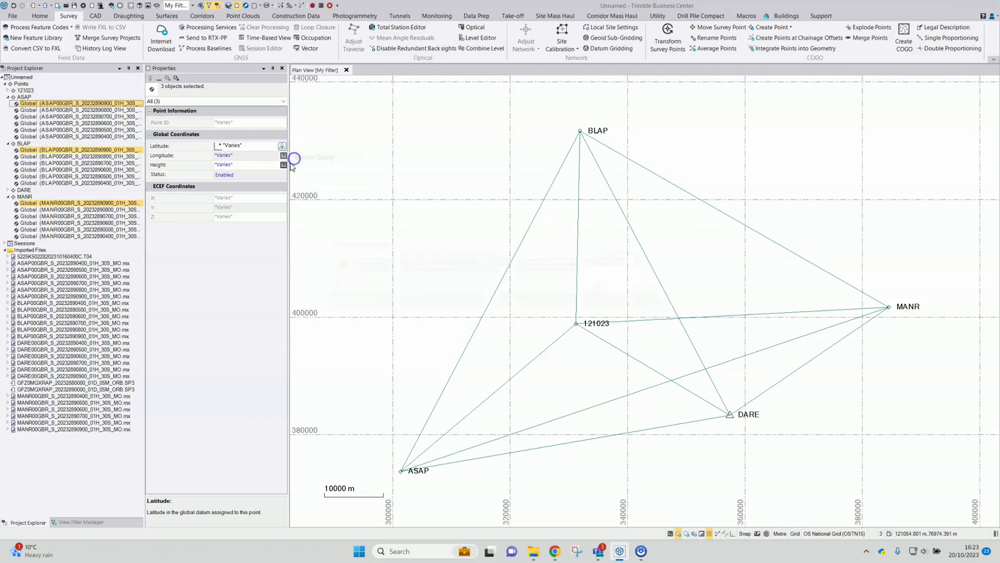
pyautogui.click(620, 287)
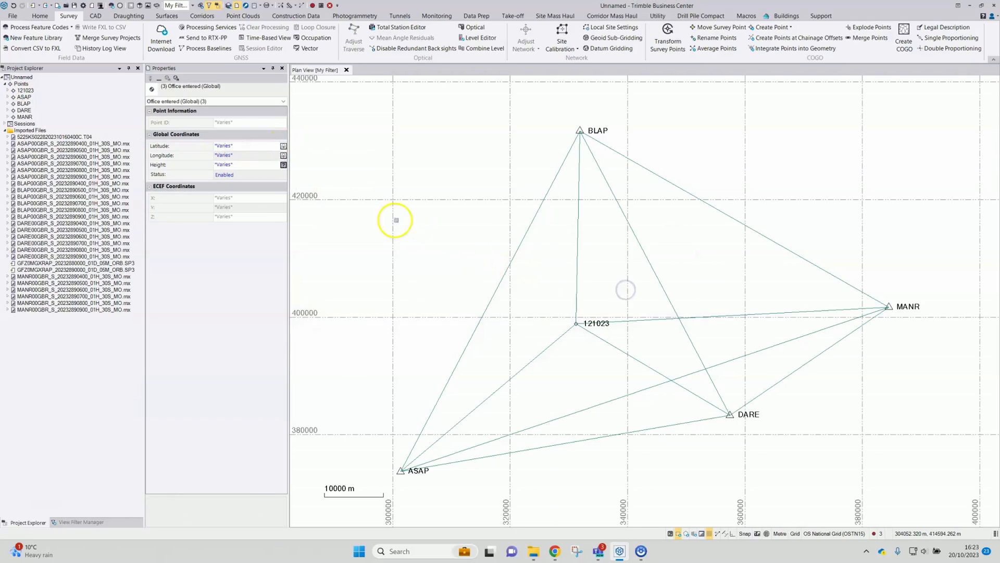
# Step: Set the height of the three office-entered global coordinates for ASAP, BLAP and MANR to Control Quality
pyautogui.click(283, 165)
pyautogui.click(282, 164)
pyautogui.click(294, 174)
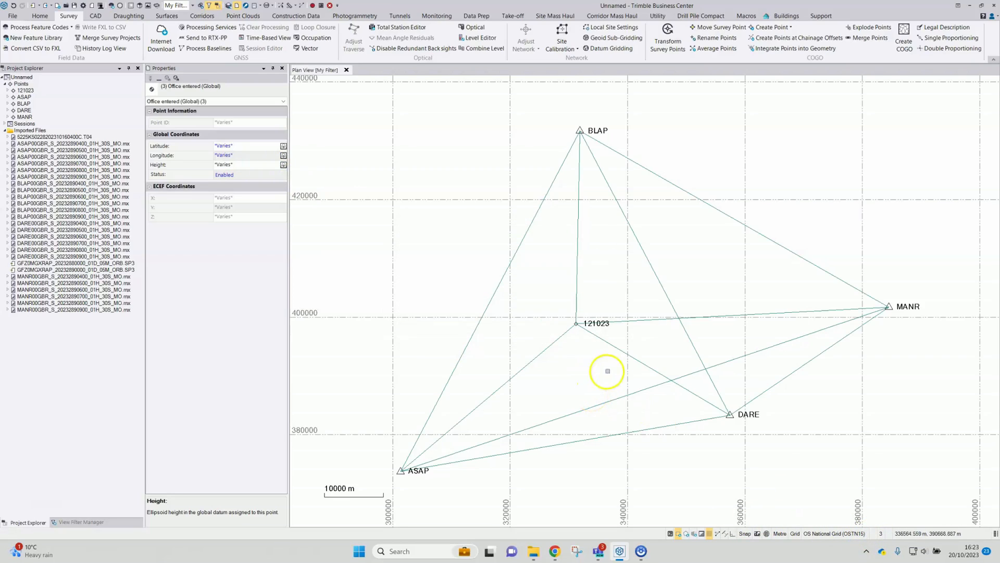
# Step: Process the four baselines between 121023 and the ASAP, BLAP, DARE and MANR stations, and generate the Baseline Processing Report for DARE to 121023
pyautogui.moveTo(607, 355); pyautogui.dragTo(558, 305)
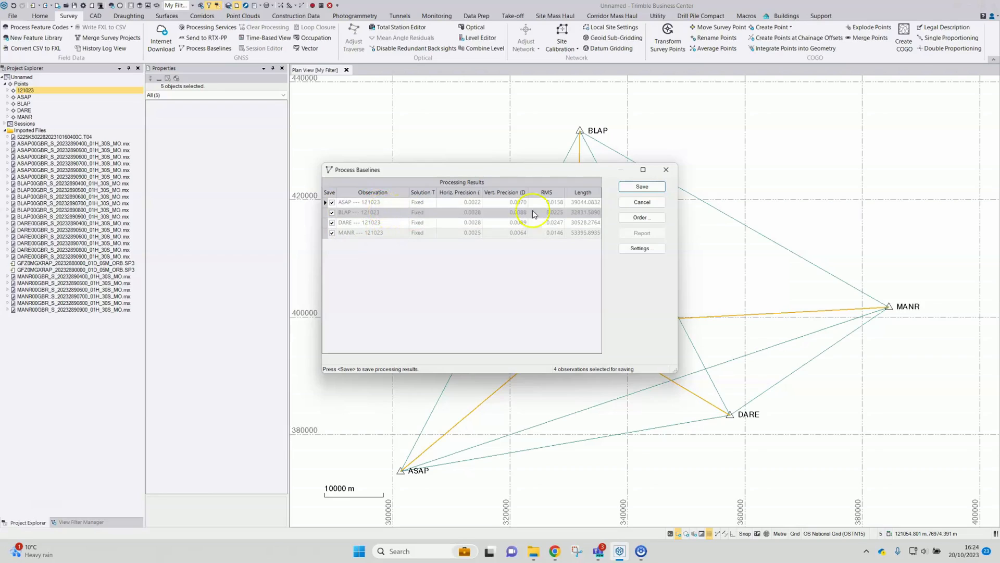
pyautogui.click(327, 224)
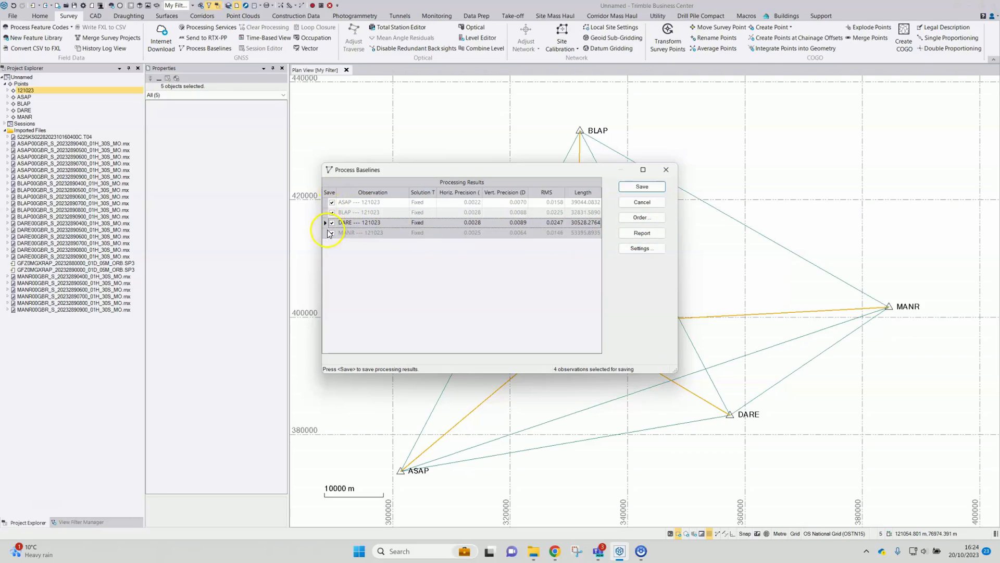
pyautogui.click(651, 233)
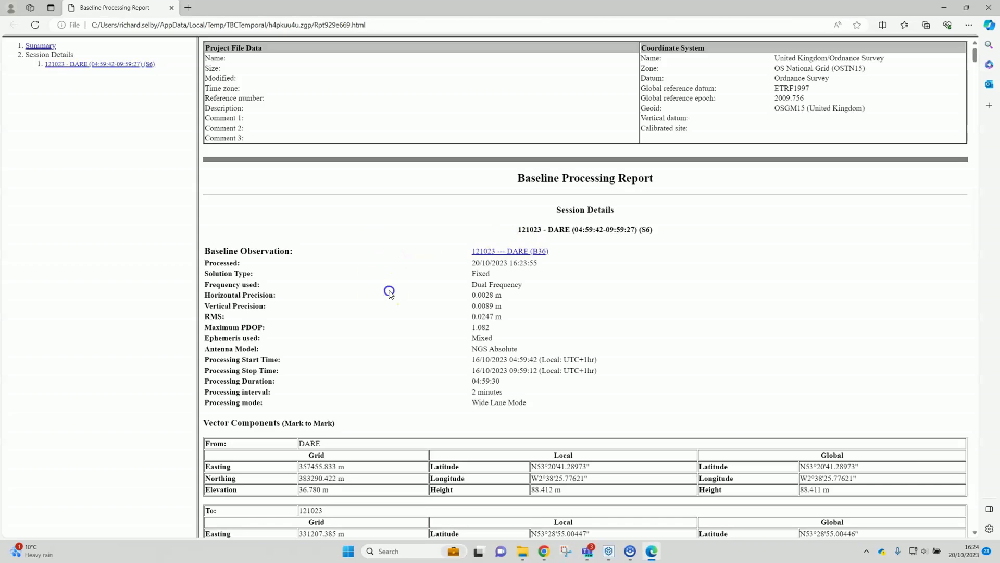
# Step: Examine the ephemeris used, horizontal and vertical precision, RMS and vector components of the 121023 to DARE baseline in the report
pyautogui.scroll(-2, 389, 294)
pyautogui.click(395, 293)
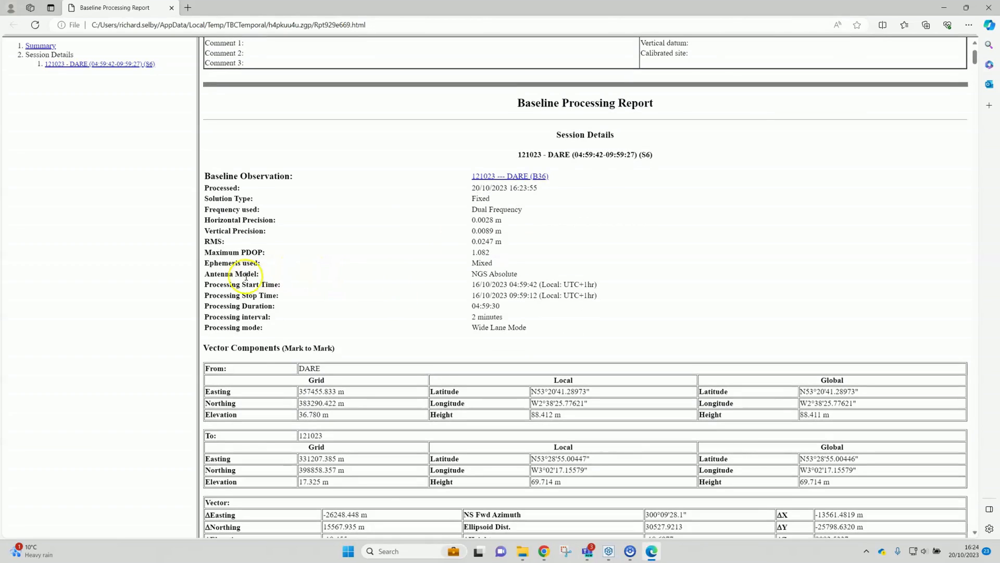
pyautogui.moveTo(485, 263); pyautogui.dragTo(191, 264)
pyautogui.moveTo(491, 255); pyautogui.dragTo(206, 177)
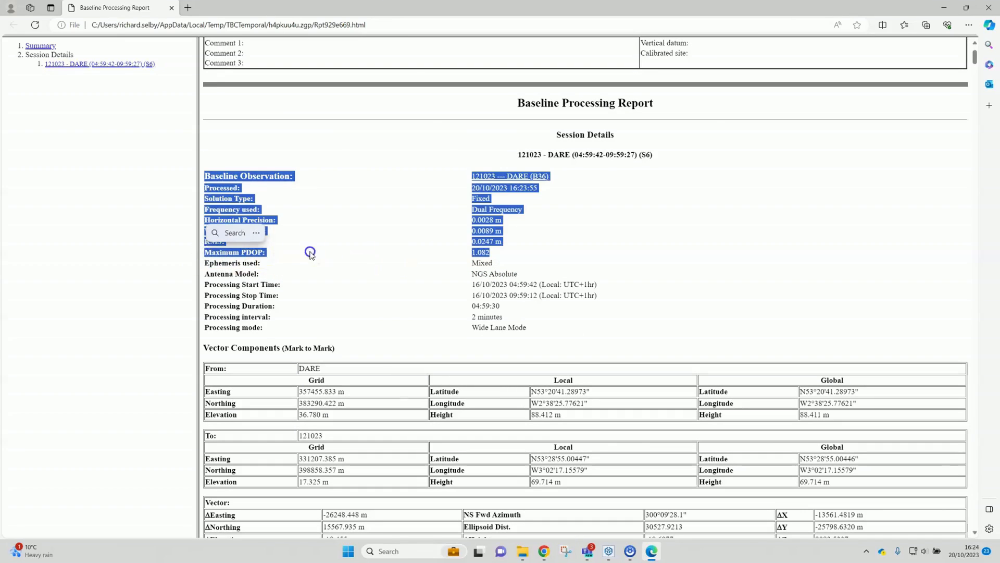
pyautogui.click(350, 243)
pyautogui.moveTo(516, 244); pyautogui.dragTo(204, 220)
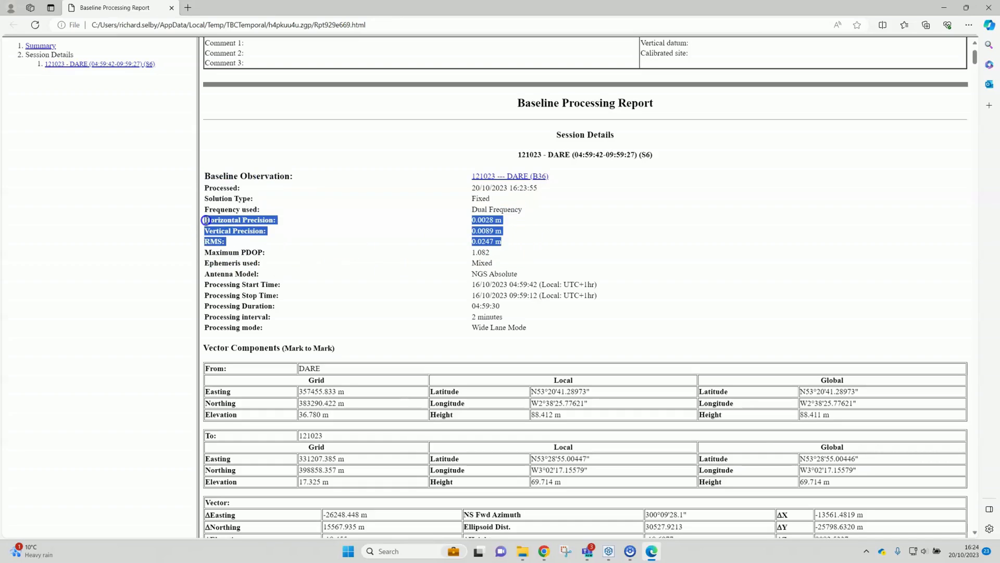
pyautogui.scroll(-10, 393, 291)
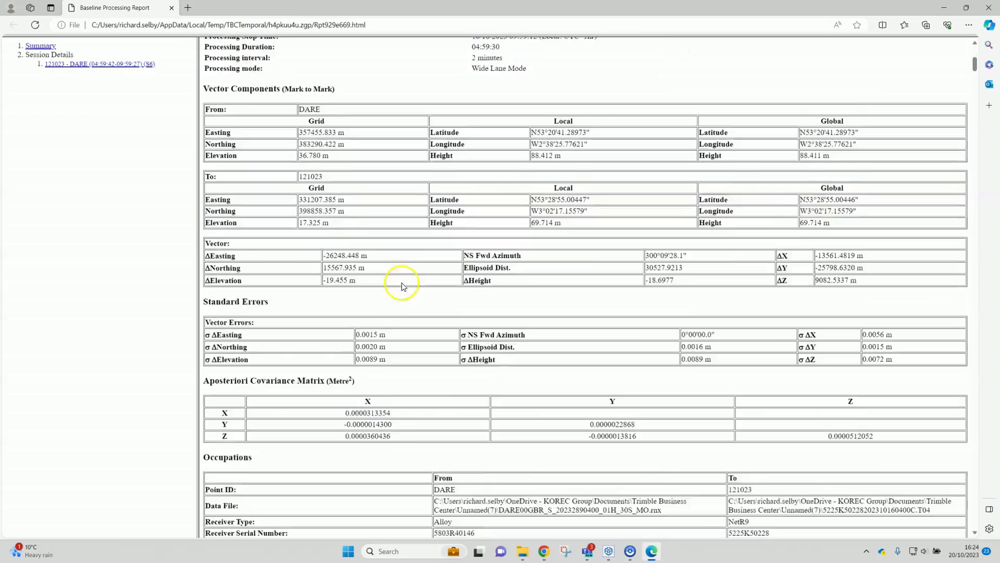
# Step: Review the report's Tracking Summary for the GPS, GLONASS, Galileo and BeiDou satellites on the DARE baseline
pyautogui.scroll(-4, 411, 284)
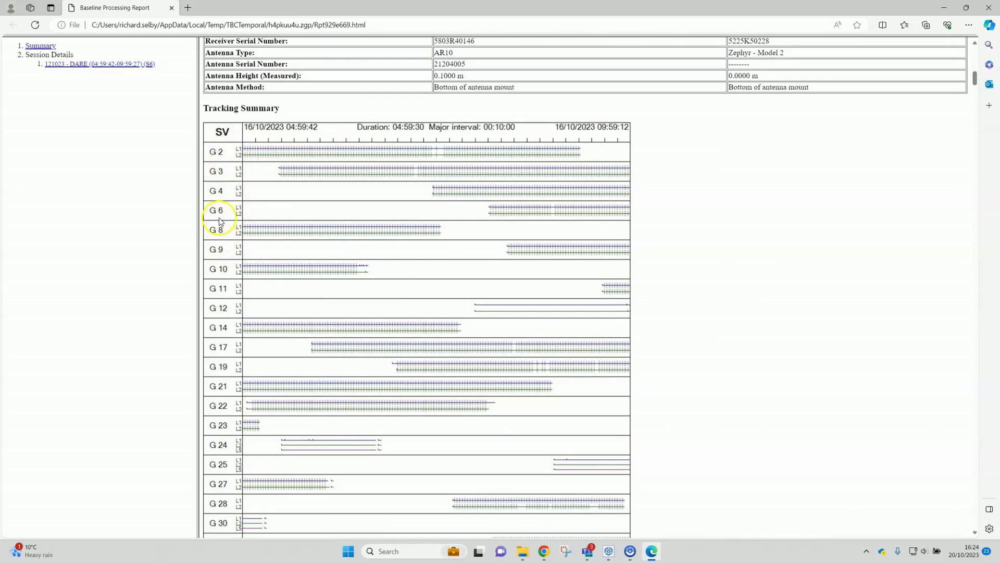
pyautogui.scroll(-6, 223, 194)
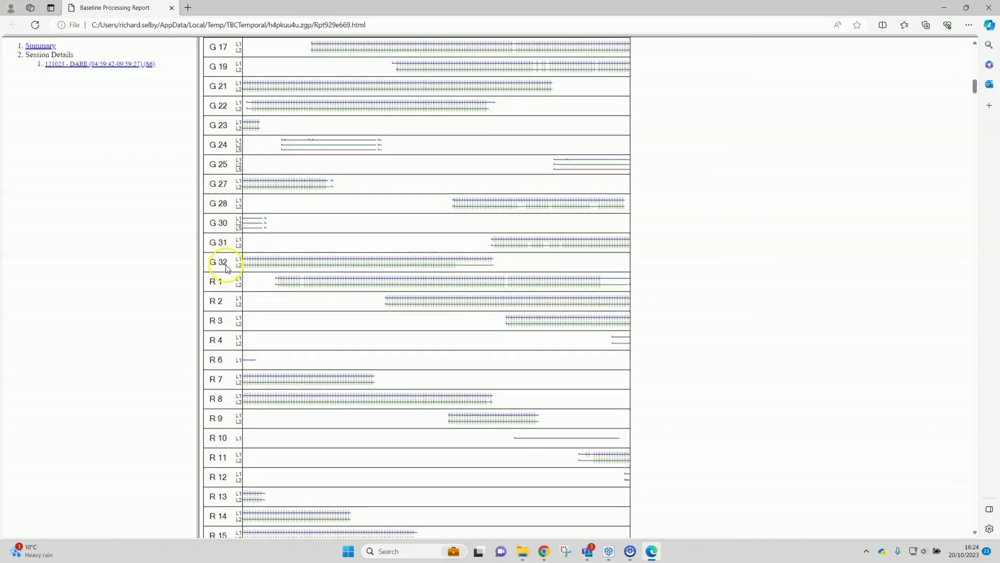
pyautogui.scroll(-10, 226, 268)
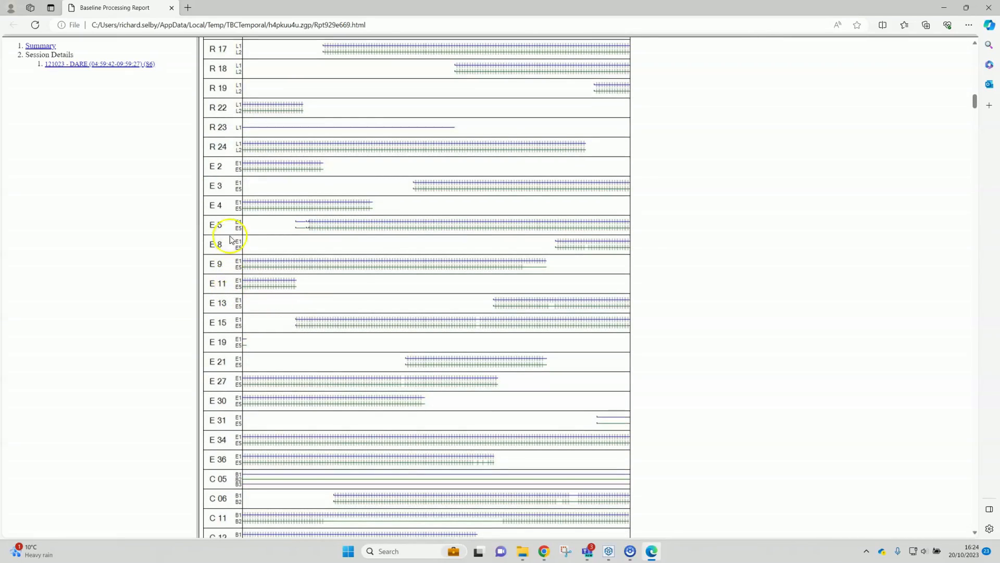
pyautogui.scroll(-9, 225, 233)
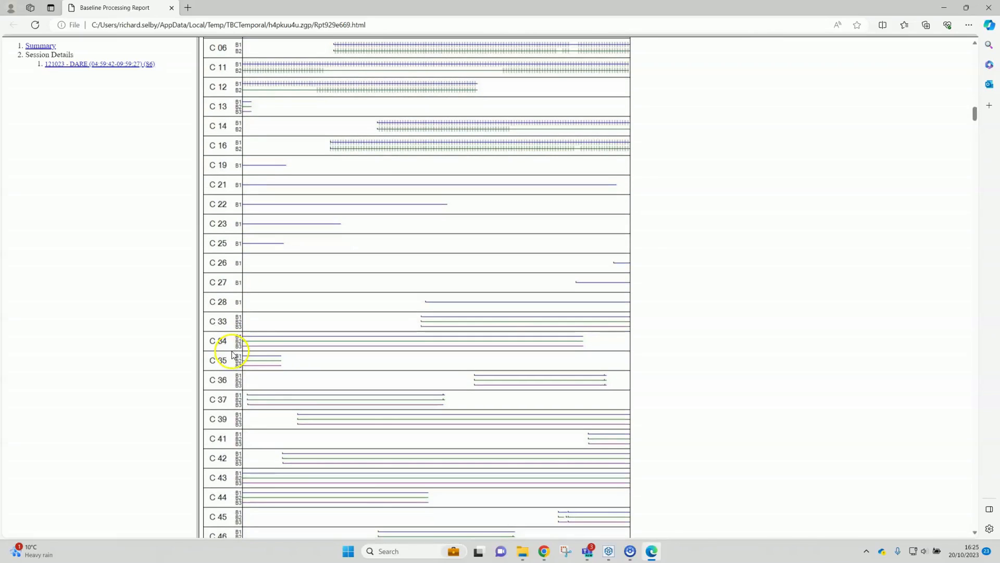
pyautogui.scroll(-3, 238, 349)
pyautogui.scroll(3, 240, 347)
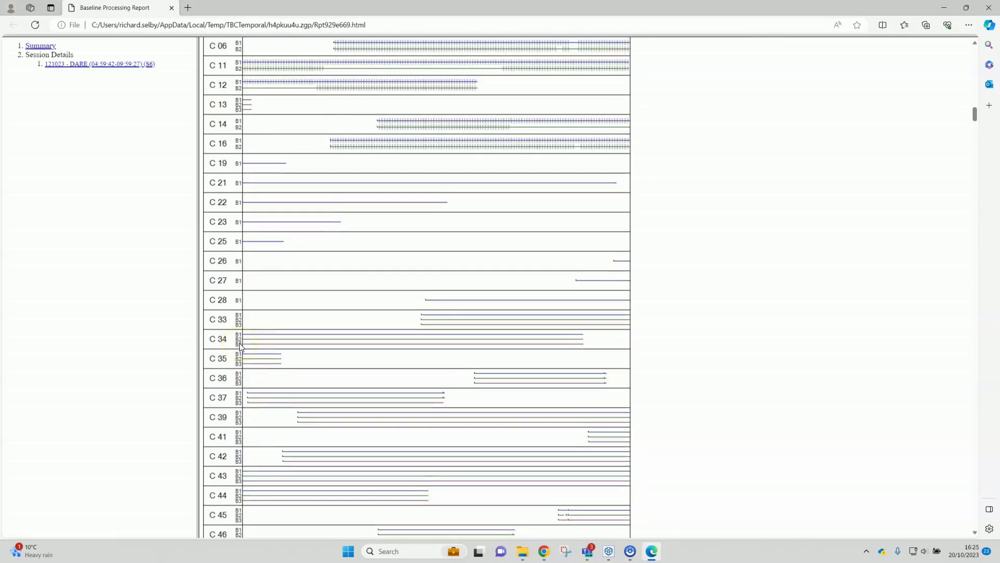
# Step: Inspect the satellite residual plots in the Baseline Processing Report for noise and gaps, from the GPS satellites through to the GLONASS ones
pyautogui.scroll(-13, 402, 268)
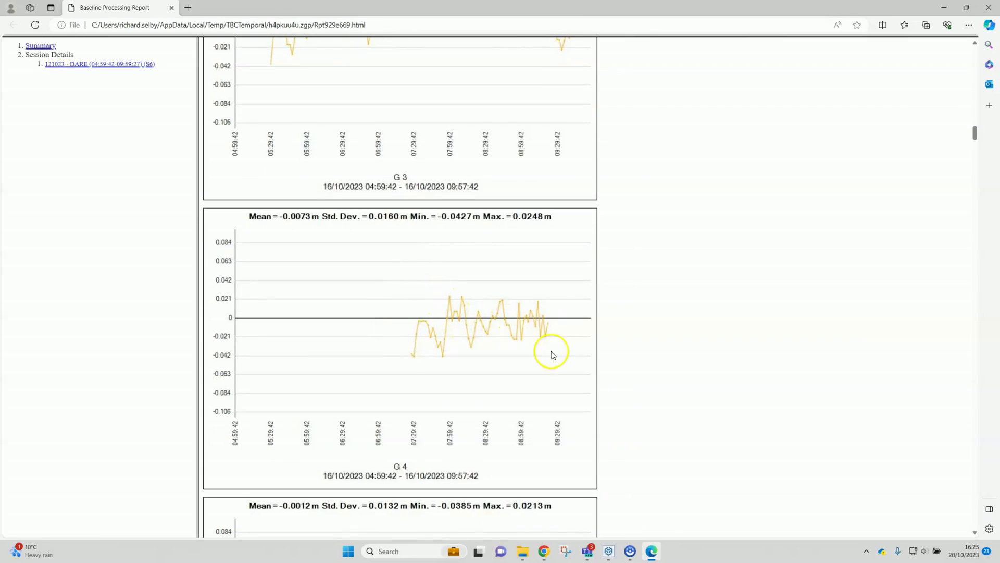
pyautogui.scroll(-7, 404, 360)
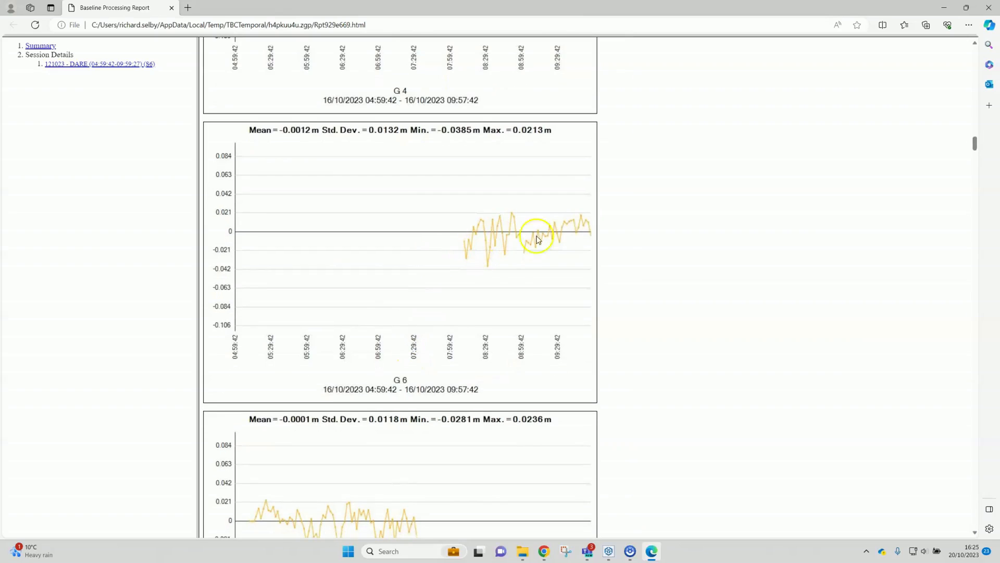
pyautogui.scroll(-12, 453, 286)
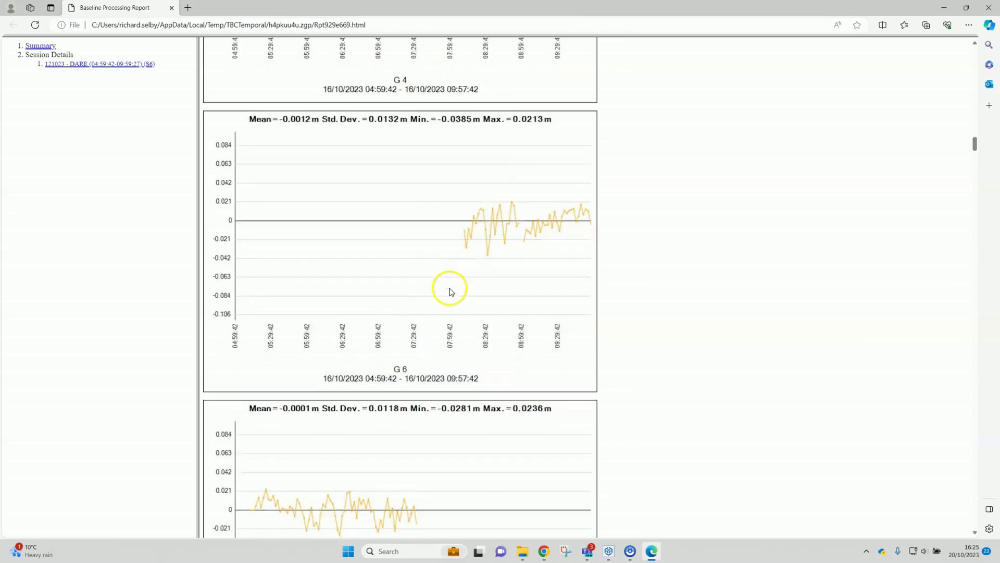
pyautogui.scroll(-13, 451, 301)
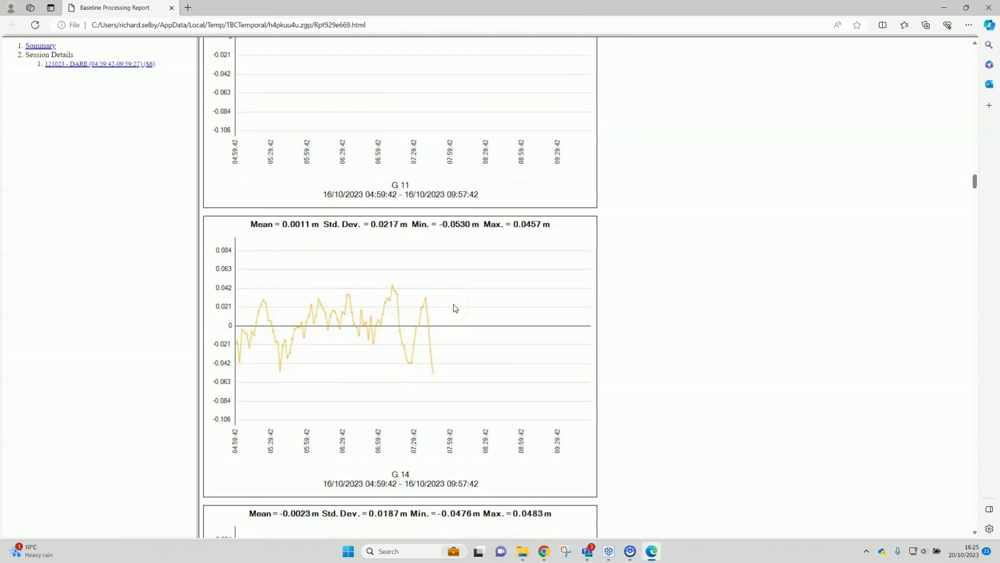
pyautogui.scroll(-7, 466, 311)
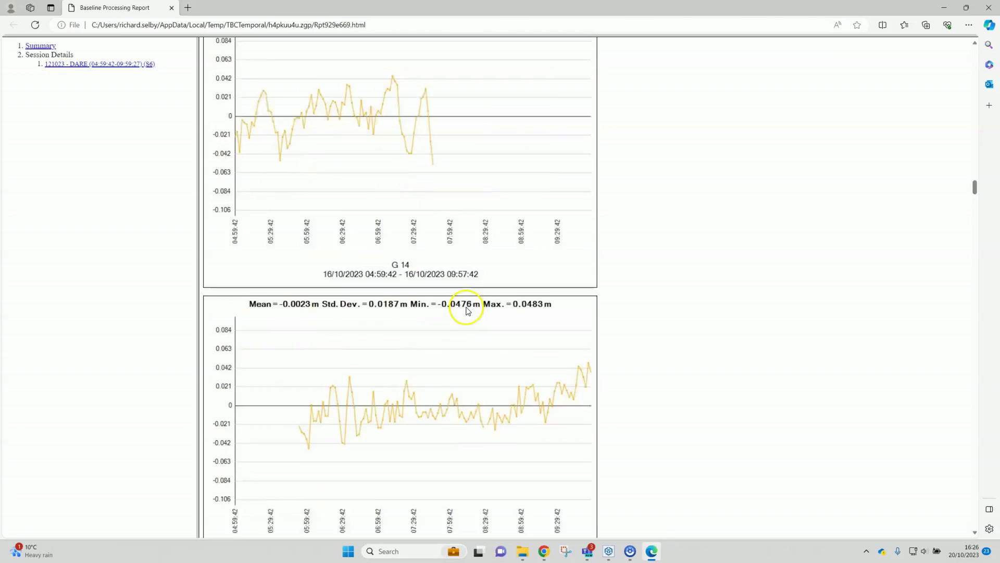
pyautogui.scroll(-3, 476, 308)
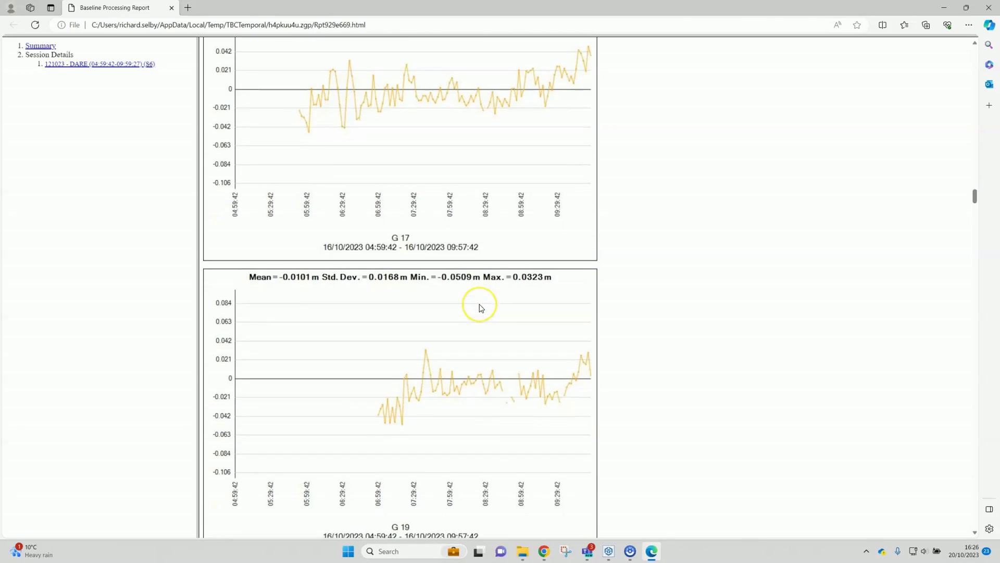
pyautogui.scroll(-7, 477, 307)
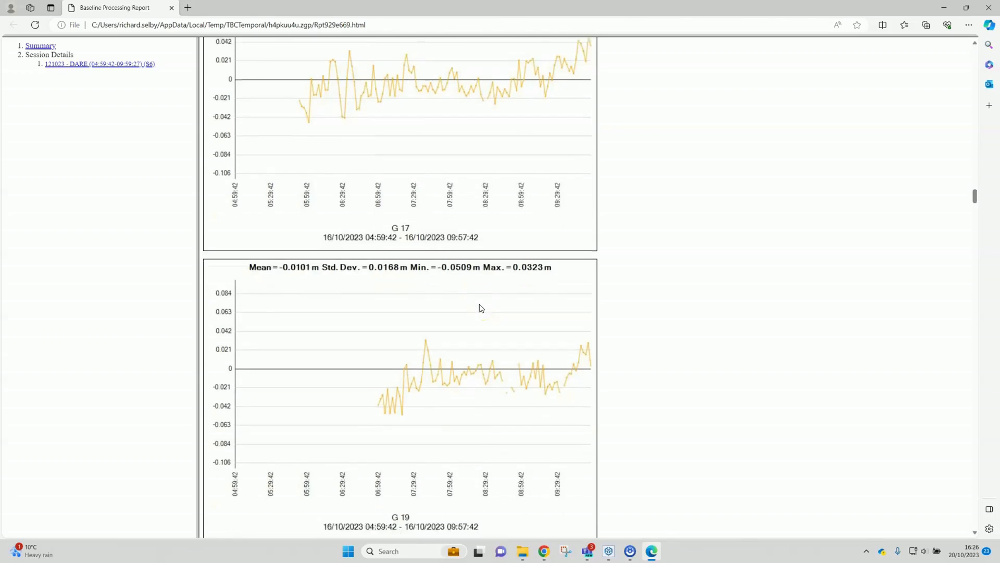
pyautogui.click(463, 303)
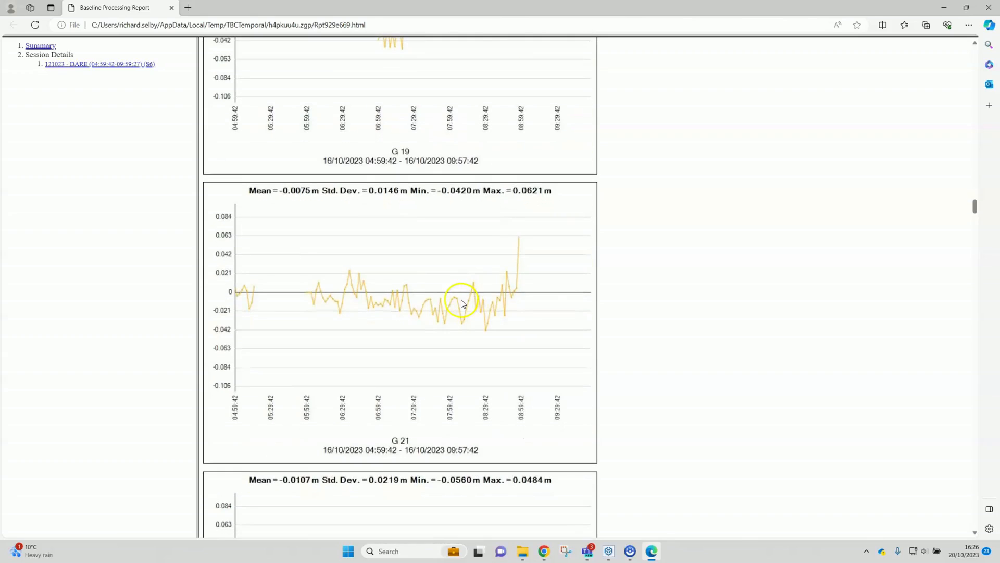
pyautogui.scroll(-7, 472, 299)
pyautogui.click(454, 295)
pyautogui.scroll(-10, 469, 297)
pyautogui.scroll(-13, 475, 298)
pyautogui.scroll(-12, 476, 298)
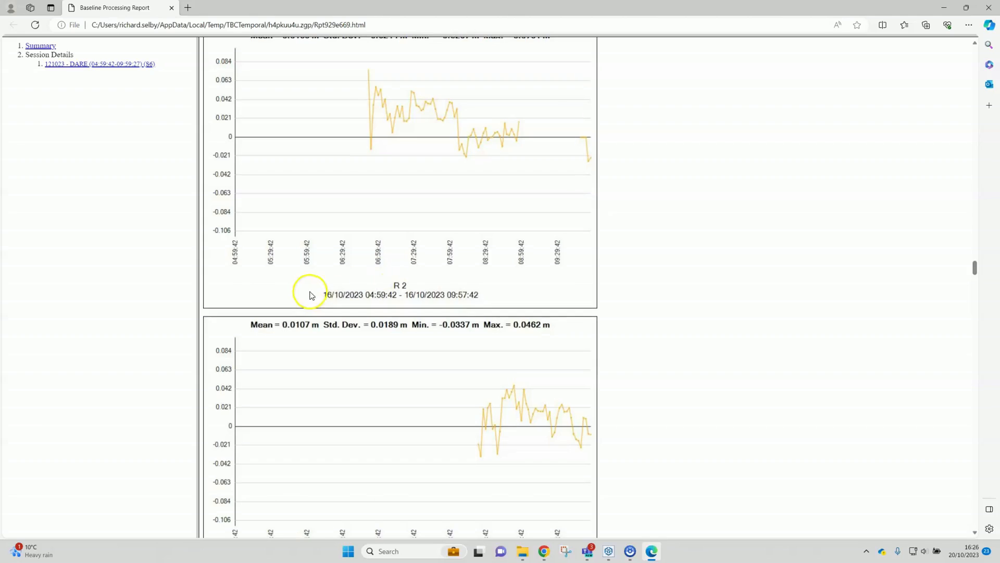
pyautogui.scroll(-8, 346, 288)
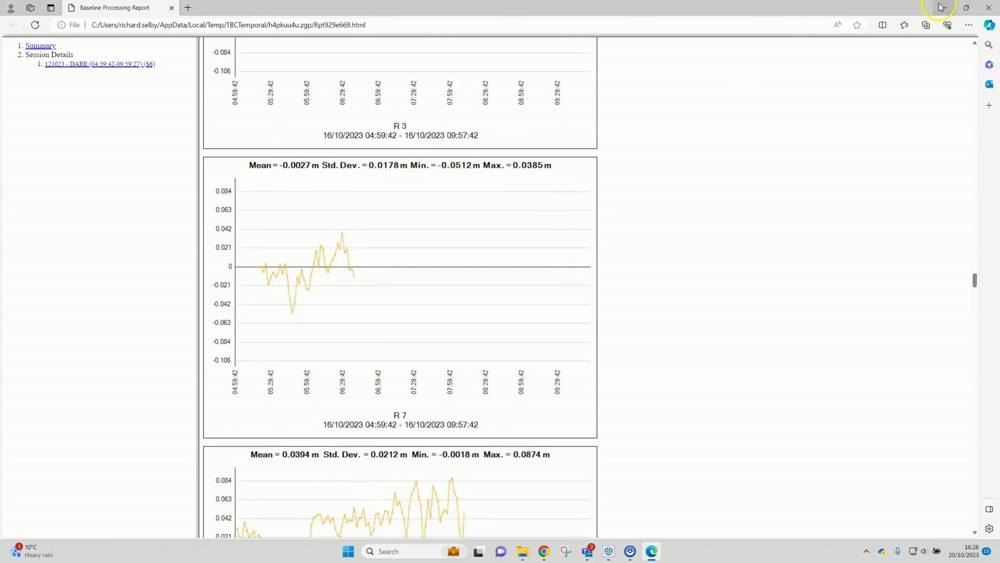
# Step: Leave the report, save the four processed baselines to the project and clear the selection in the plan view
pyautogui.click(943, 7)
pyautogui.click(641, 187)
pyautogui.click(604, 346)
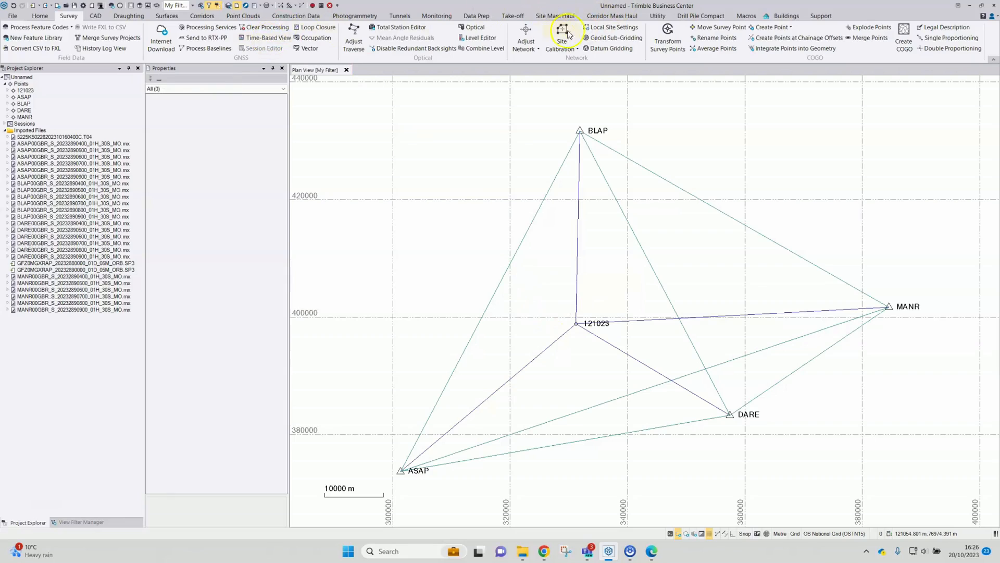
# Step: Run a network adjustment with ASAP, BLAP, DARE and MANR fixed in 2D and height, and check the reference factor and Chi Square test
pyautogui.click(526, 35)
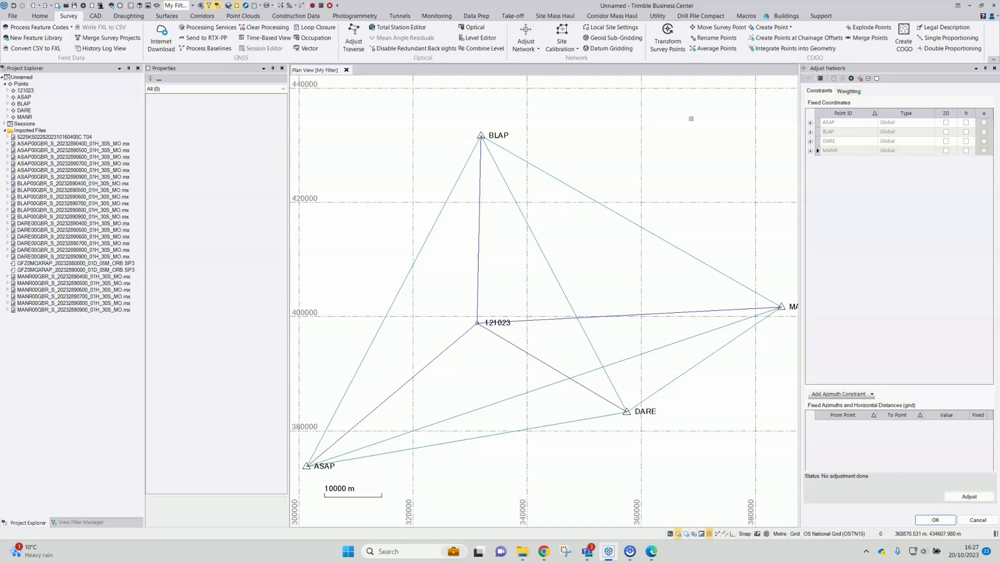
pyautogui.click(698, 110)
pyautogui.click(866, 80)
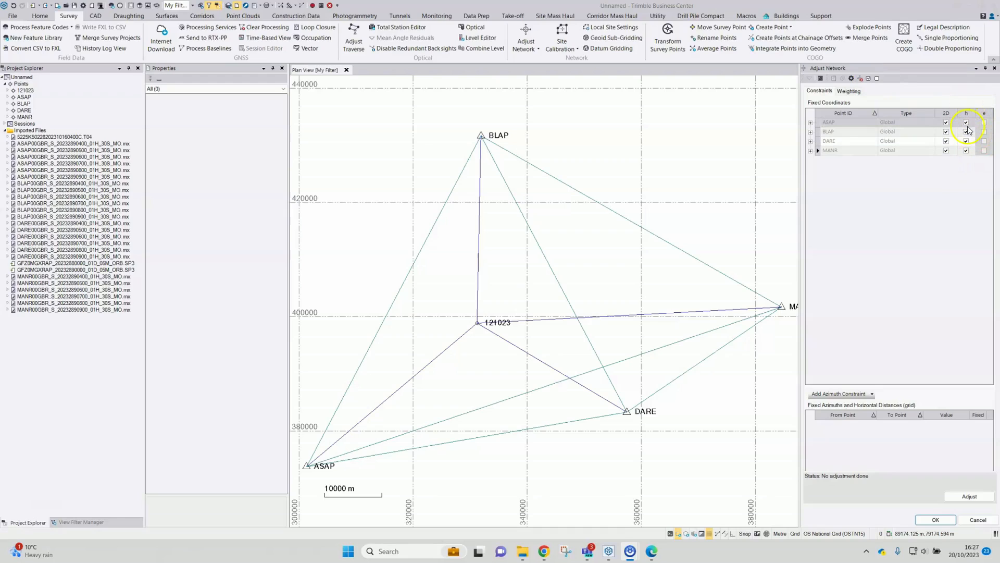
pyautogui.click(970, 497)
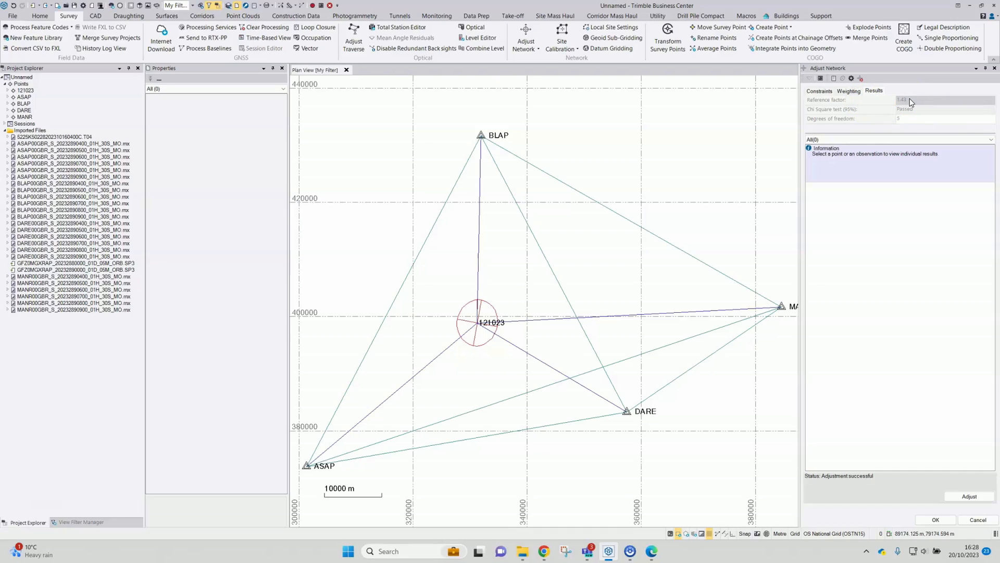
pyautogui.click(861, 139)
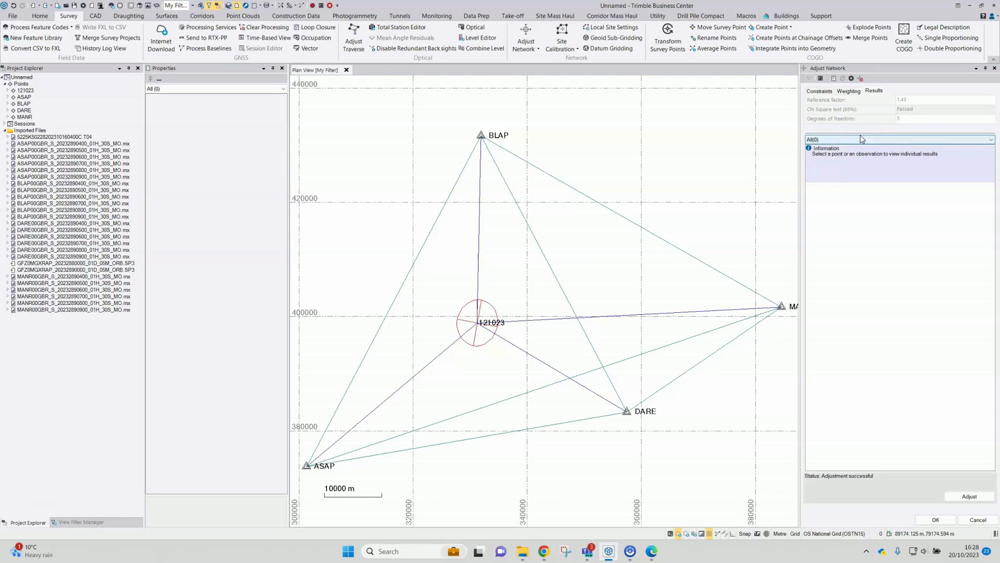
# Step: Open the Network Adjustment Report and review its adjustment statistics, control point constraints, and adjusted grid and geodetic coordinates
pyautogui.click(835, 80)
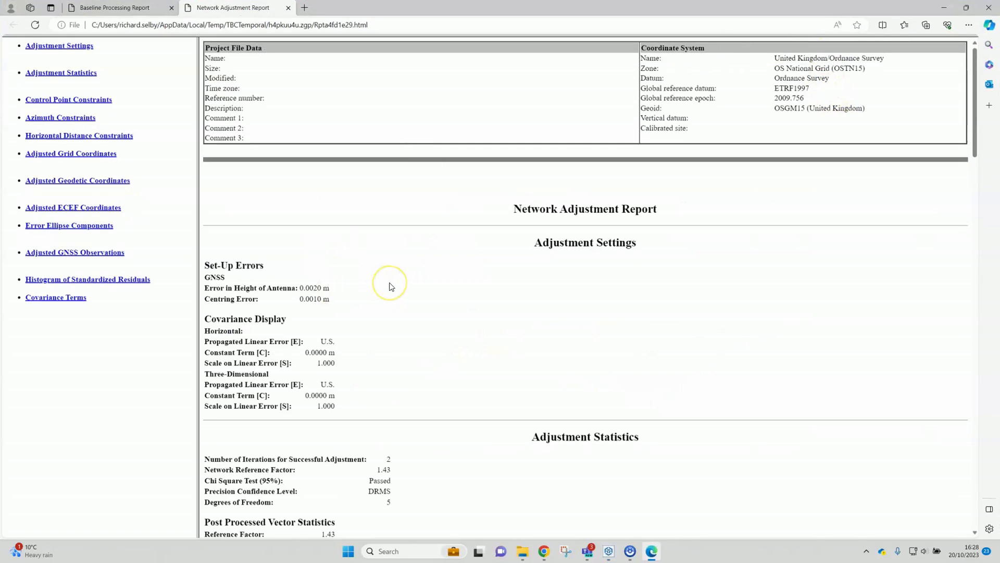
pyautogui.scroll(-7, 391, 286)
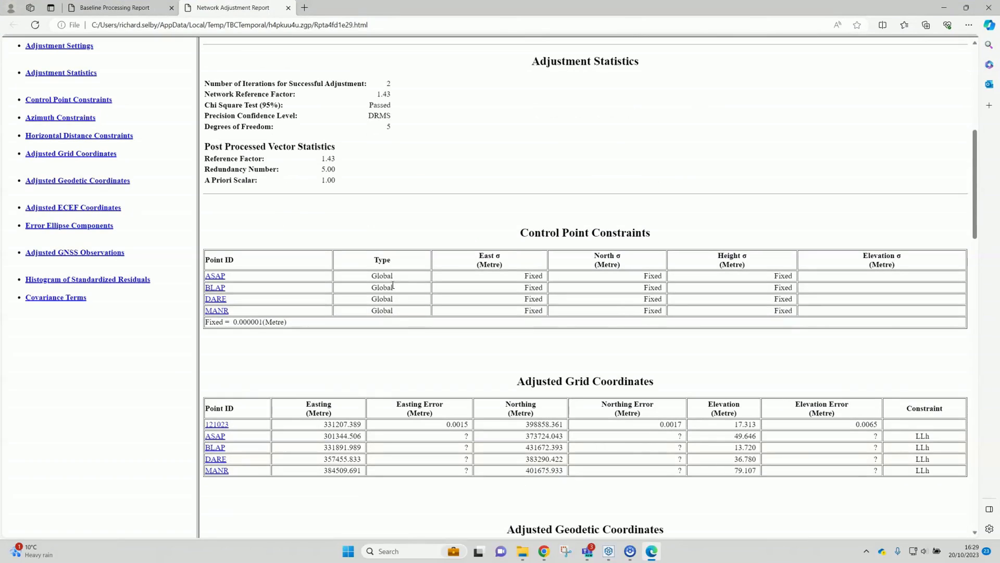
pyautogui.scroll(-1, 393, 289)
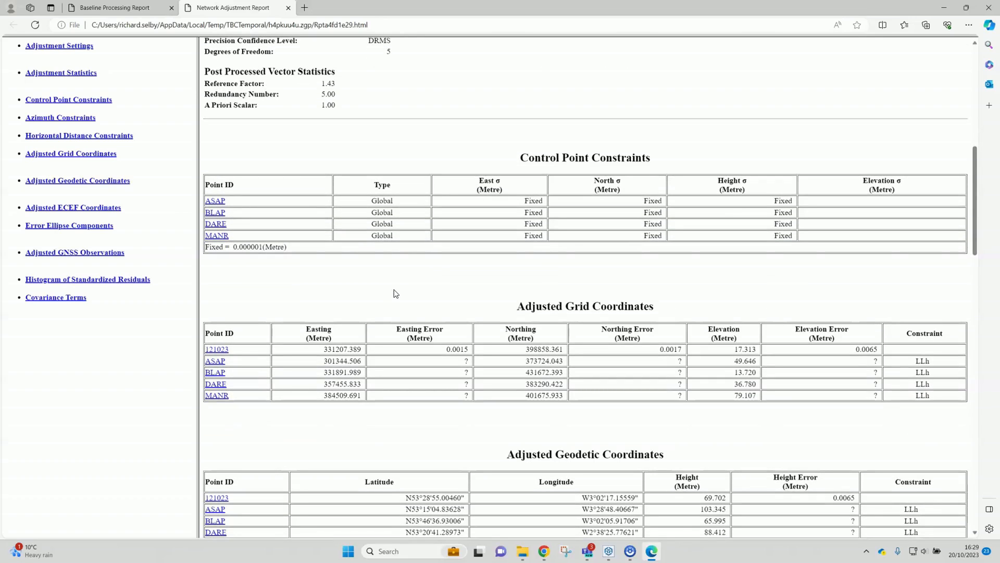
pyautogui.scroll(-1, 395, 291)
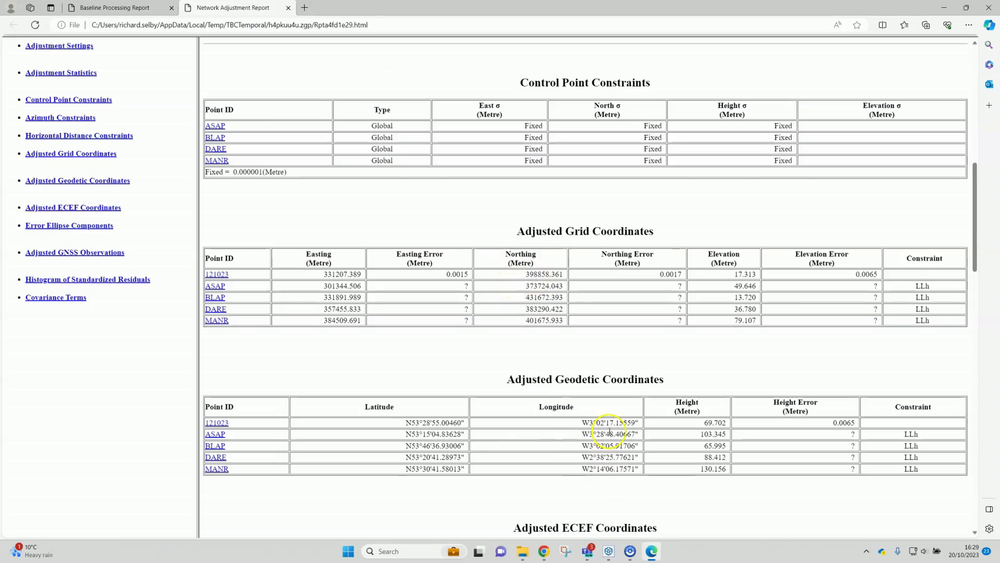
pyautogui.scroll(-2, 555, 252)
pyautogui.scroll(-2, 553, 277)
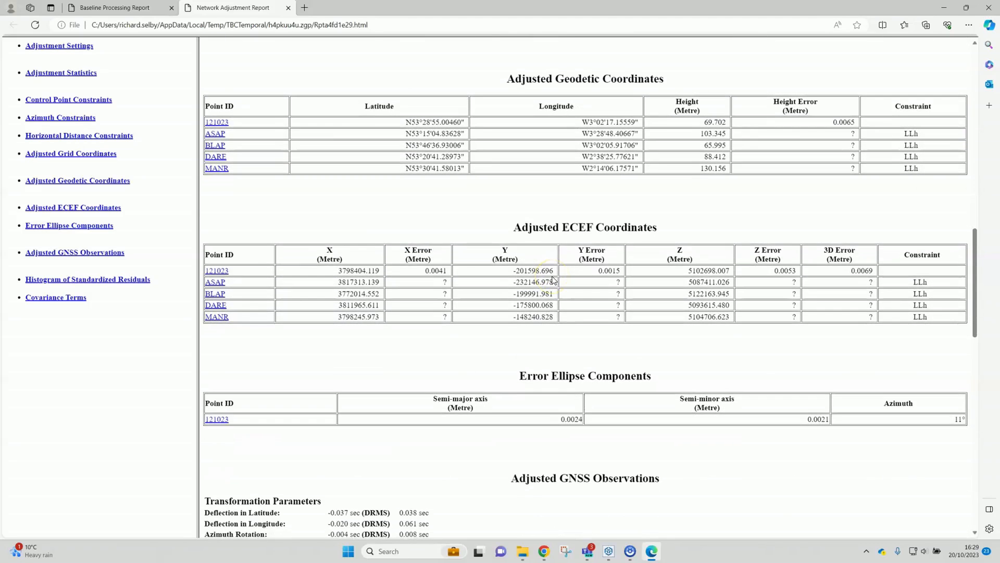
# Step: Examine the X, Y and Z errors of point 121023 in the Adjusted ECEF Coordinates table
pyautogui.scroll(-1, 553, 281)
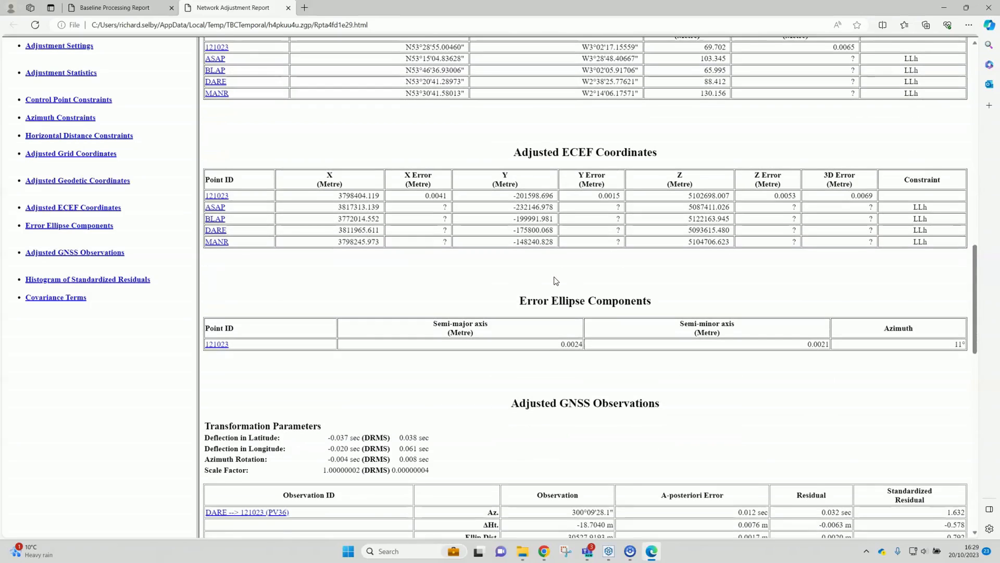
pyautogui.scroll(-1, 551, 260)
pyautogui.click(425, 125)
pyautogui.moveTo(424, 125); pyautogui.dragTo(449, 121)
pyautogui.moveTo(599, 122); pyautogui.dragTo(620, 120)
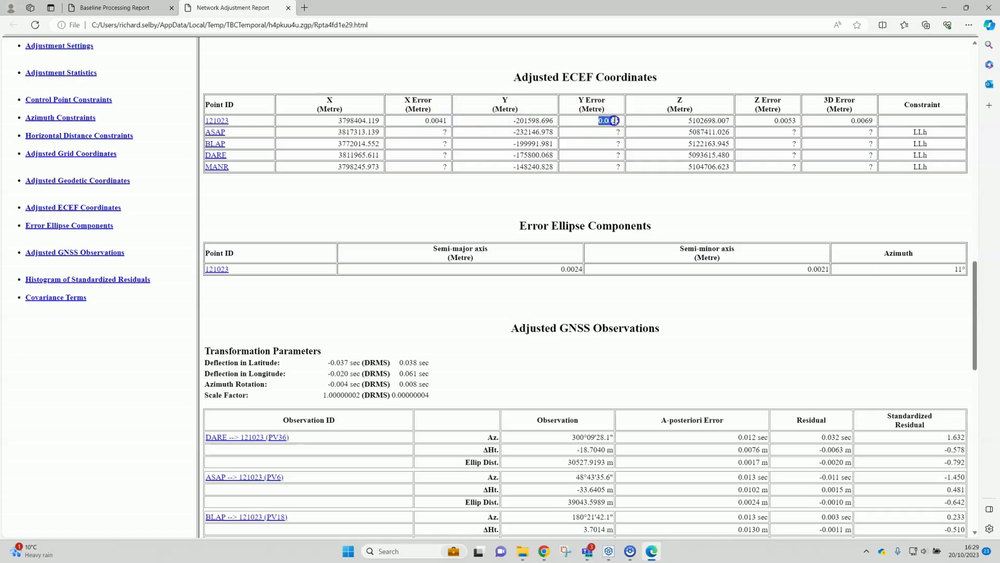
pyautogui.moveTo(774, 120); pyautogui.dragTo(805, 118)
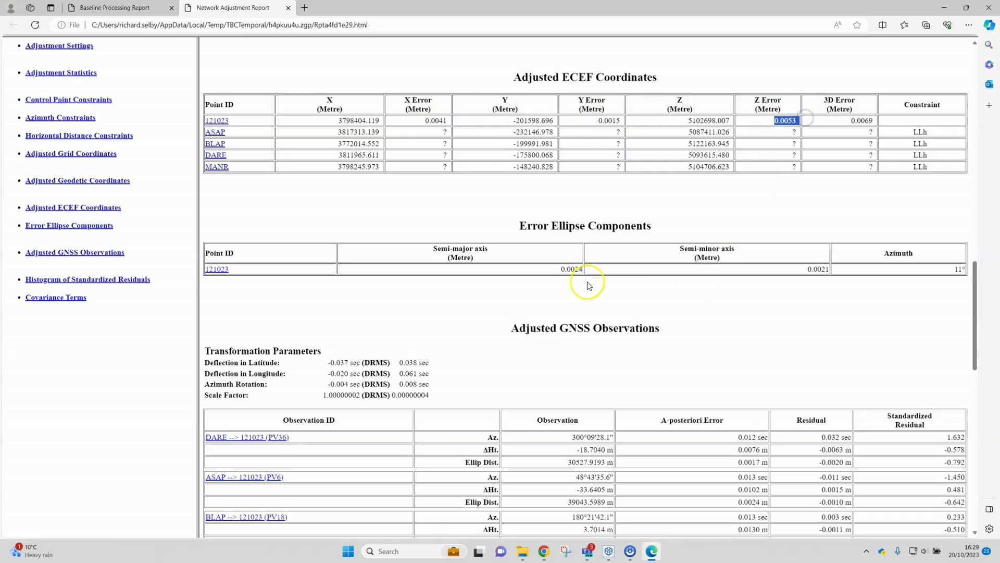
# Step: Check the standardized residuals of the adjusted GNSS observations and their histogram, look back over the coordinates, and return to Trimble Business Center
pyautogui.scroll(-2, 585, 283)
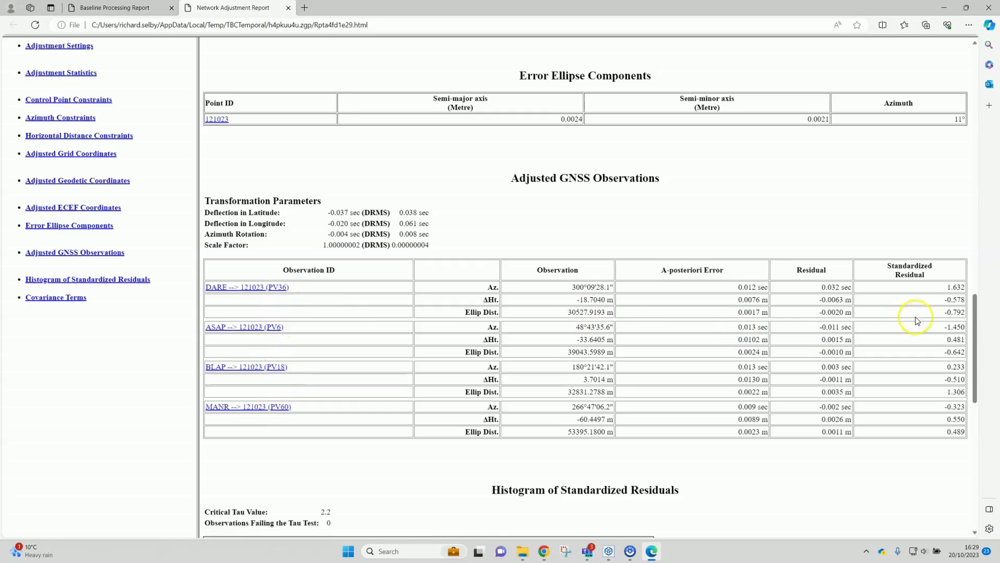
pyautogui.moveTo(946, 286); pyautogui.dragTo(956, 313)
pyautogui.click(953, 339)
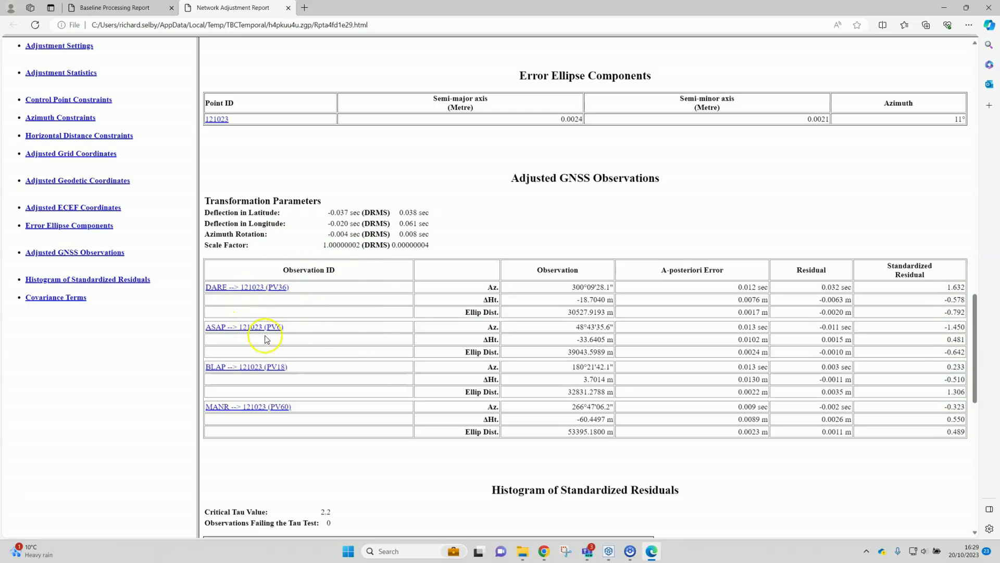
pyautogui.scroll(-1, 482, 352)
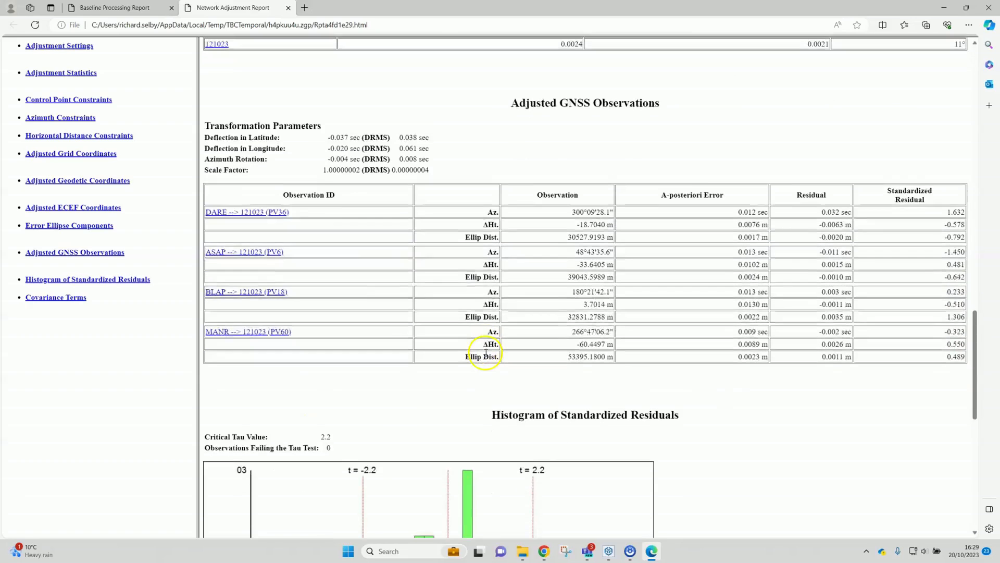
pyautogui.scroll(-4, 486, 353)
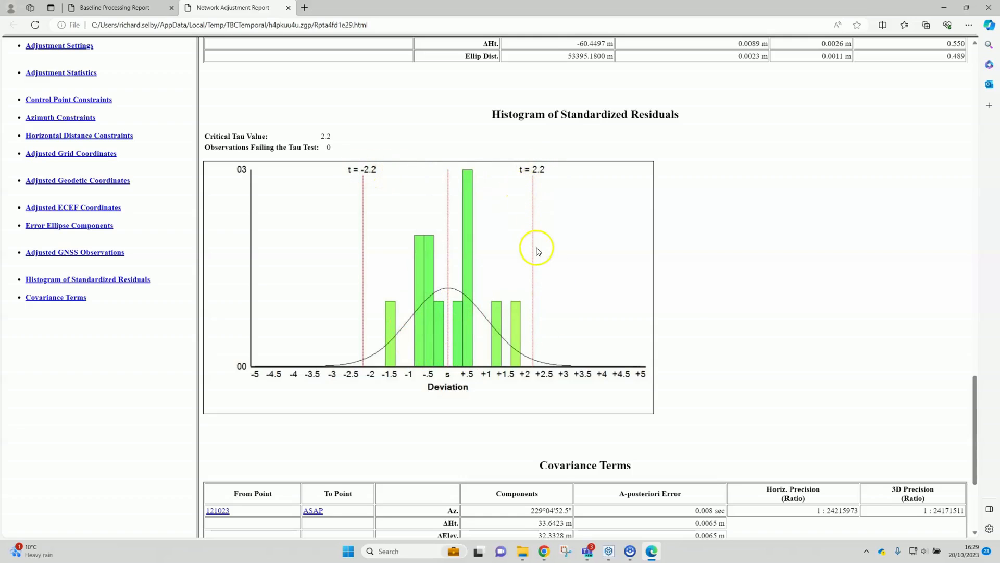
pyautogui.scroll(20, 542, 294)
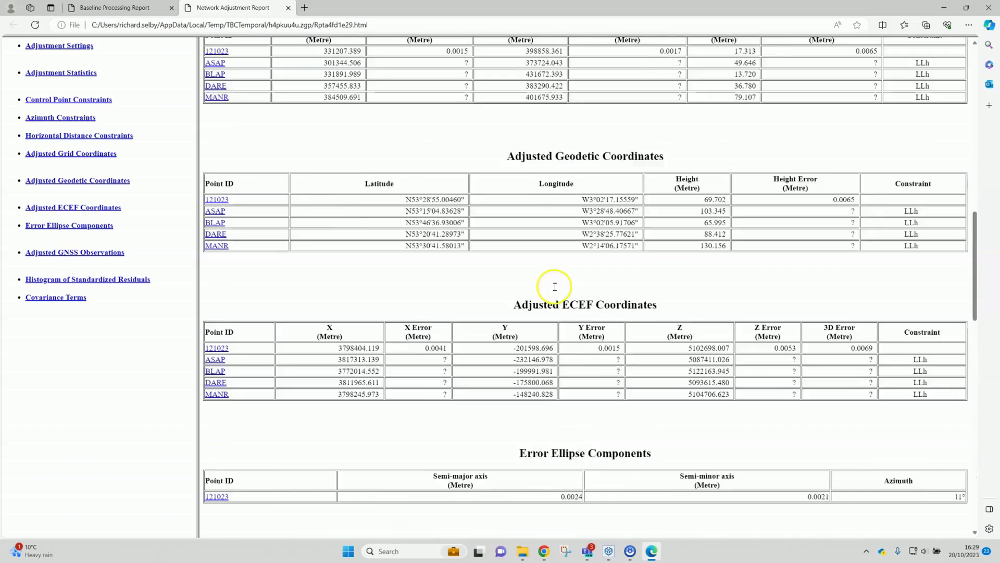
pyautogui.scroll(3, 582, 237)
pyautogui.click(943, 8)
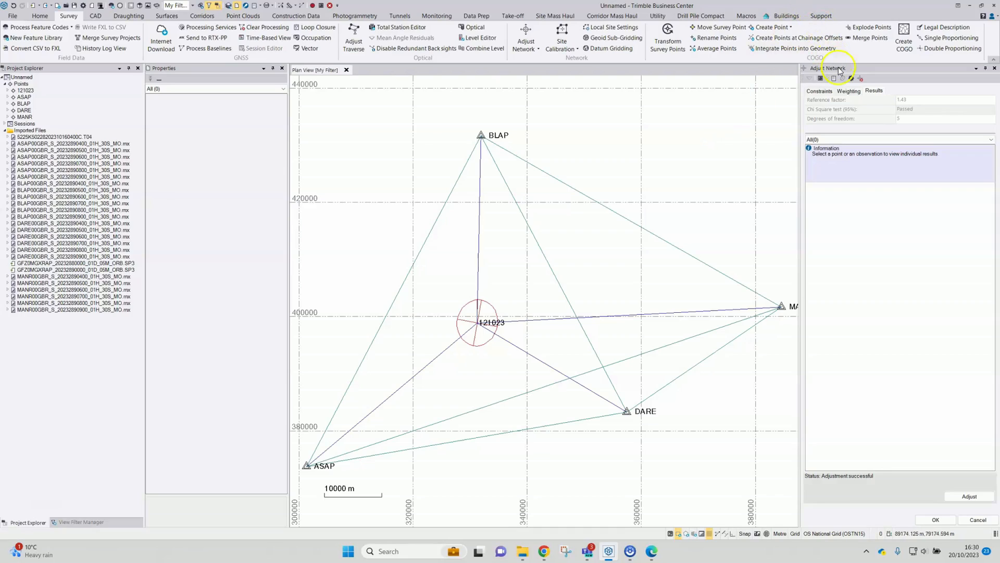
# Step: Apply the 1.43 reference factor as the scalar for post processed vectors and rerun the network adjustment
pyautogui.click(849, 90)
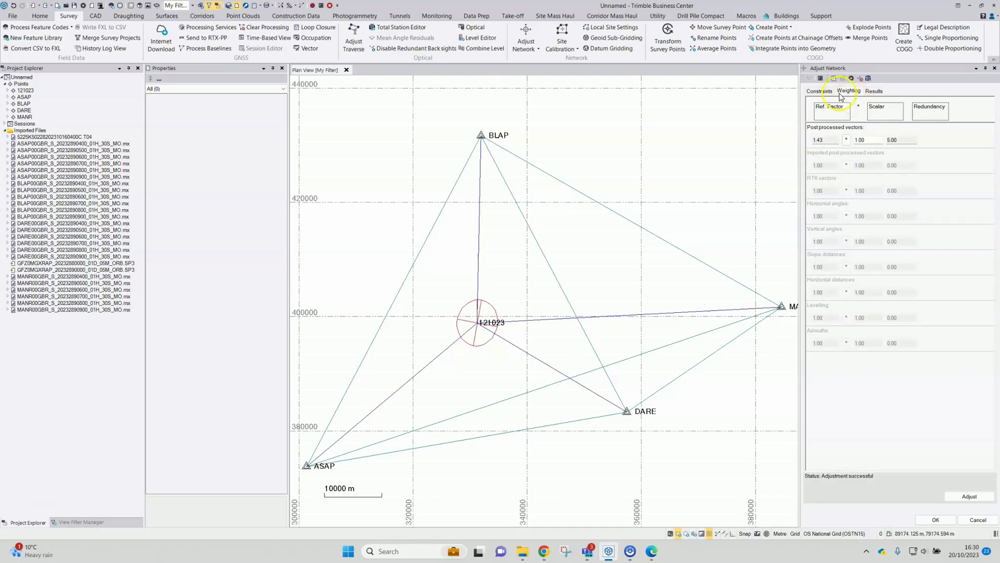
pyautogui.click(847, 141)
pyautogui.click(970, 496)
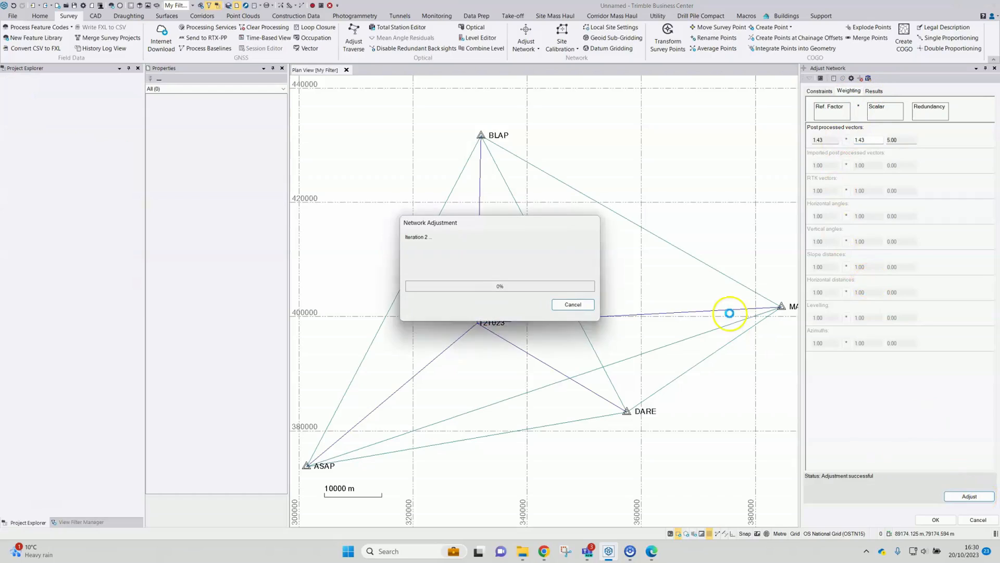
# Step: View the rerun adjustment's results and look through its new Network Adjustment Report, from the statistics to the covariance terms and back to the coordinates
pyautogui.click(878, 94)
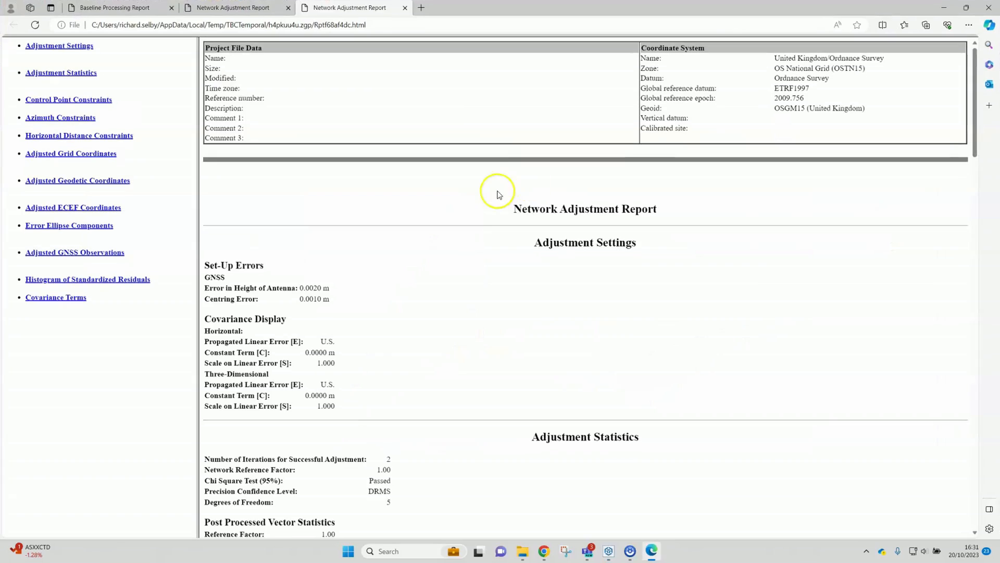
pyautogui.scroll(-7, 531, 240)
pyautogui.scroll(-15, 534, 240)
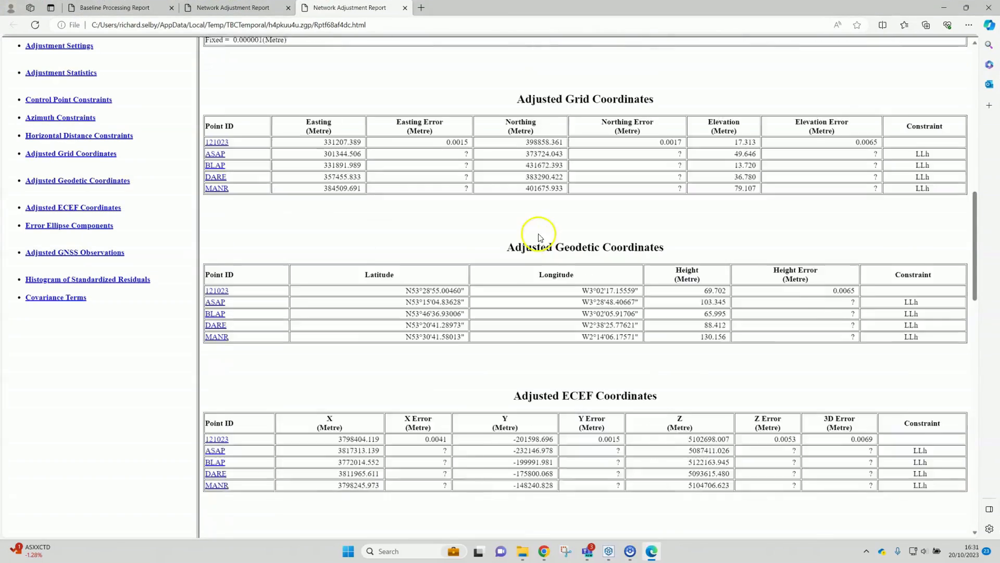
pyautogui.scroll(-9, 542, 236)
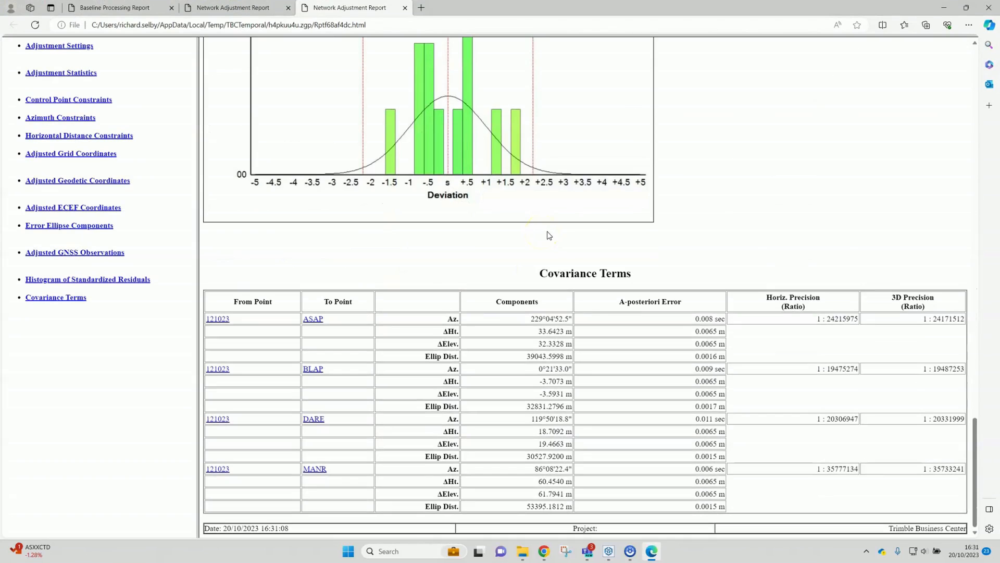
pyautogui.scroll(10, 550, 234)
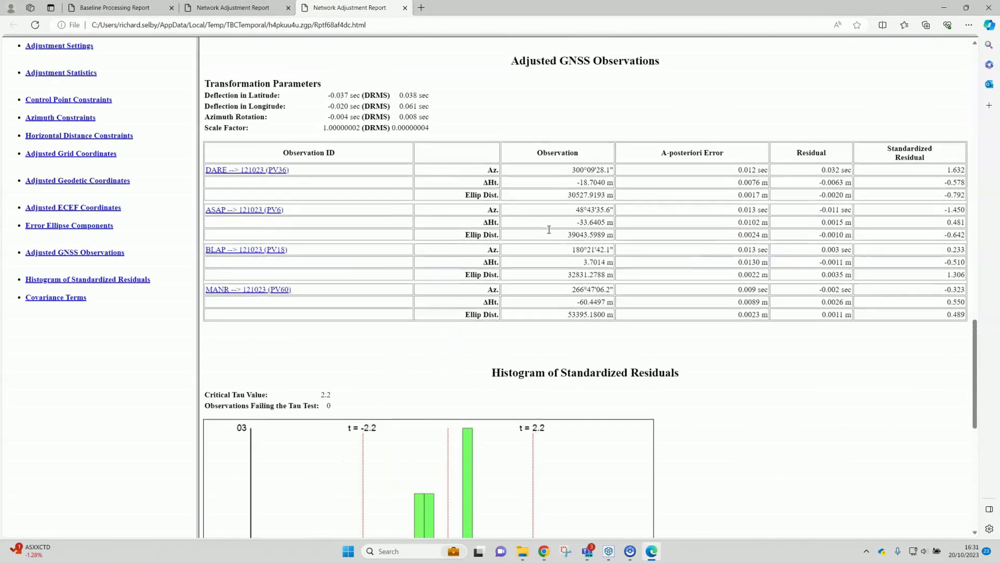
pyautogui.scroll(7, 549, 229)
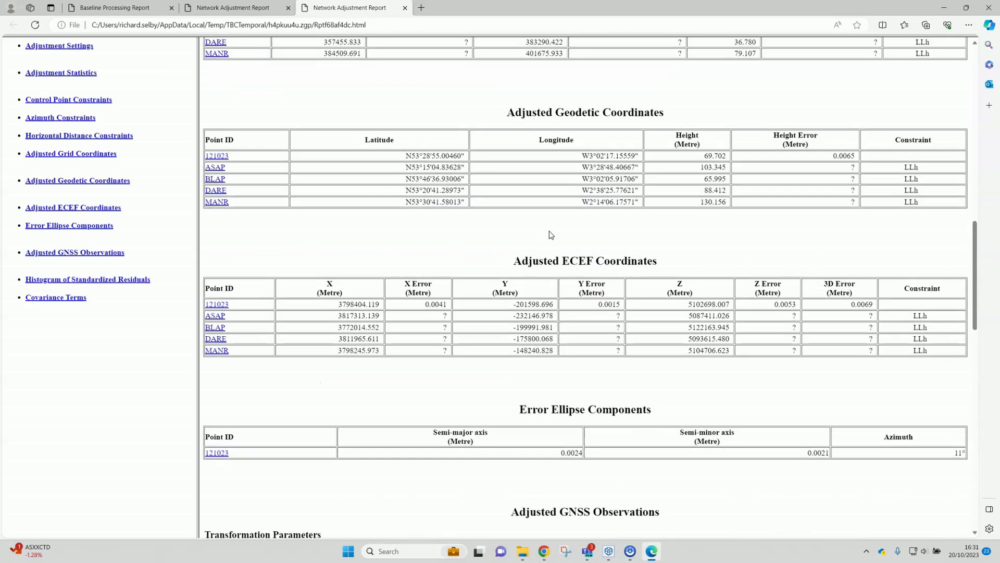
pyautogui.scroll(3, 551, 235)
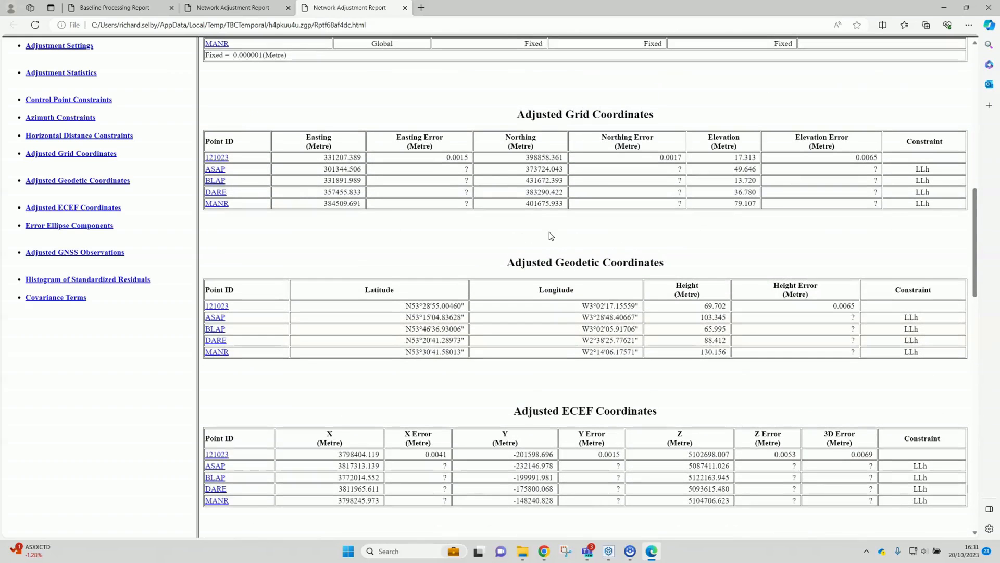
# Step: Check the easting, northing and elevation errors of point 121023 in the adjusted grid coordinates, and return to Trimble Business Center
pyautogui.moveTo(447, 158); pyautogui.dragTo(450, 159)
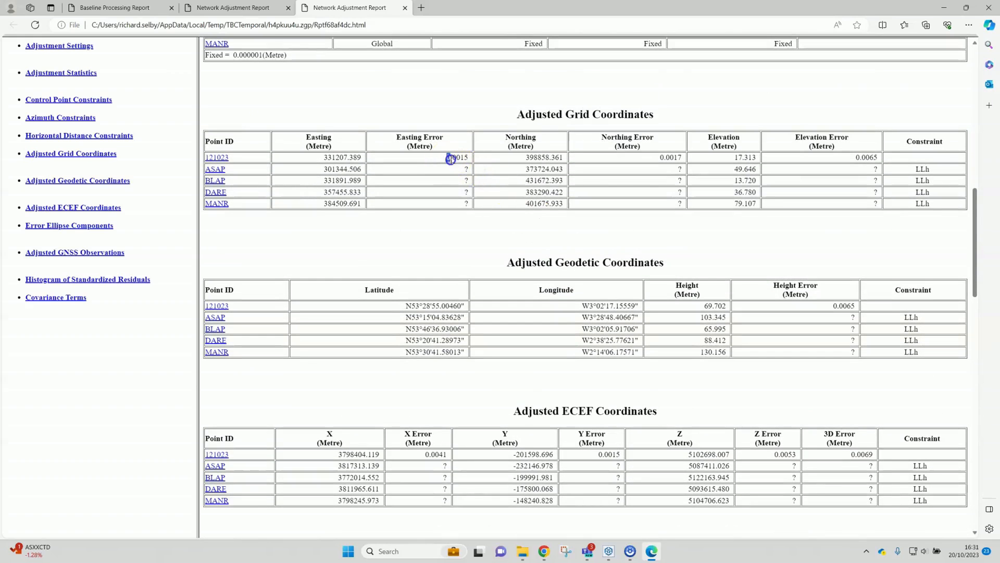
pyautogui.click(660, 159)
pyautogui.moveTo(676, 159); pyautogui.dragTo(682, 159)
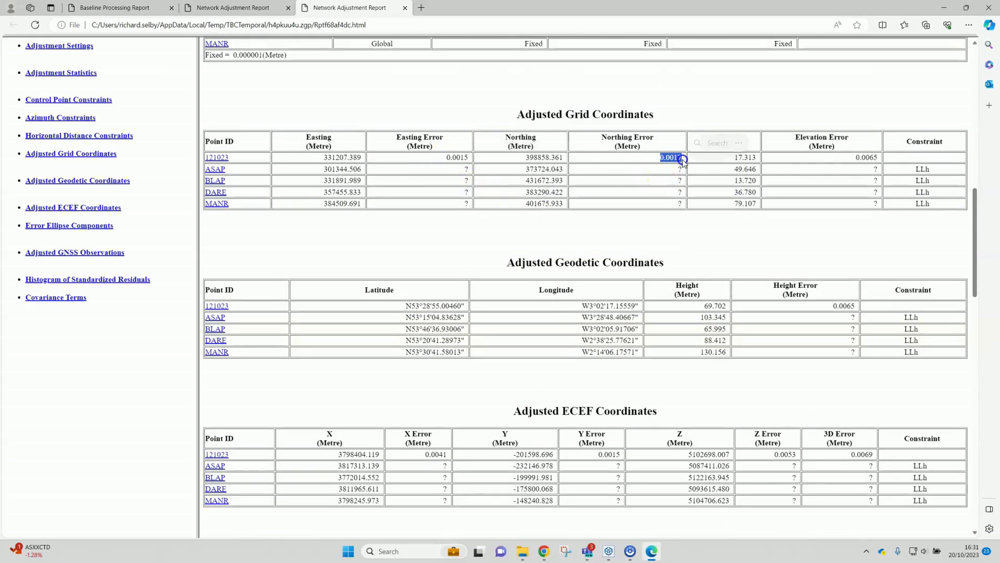
pyautogui.moveTo(856, 159); pyautogui.dragTo(880, 159)
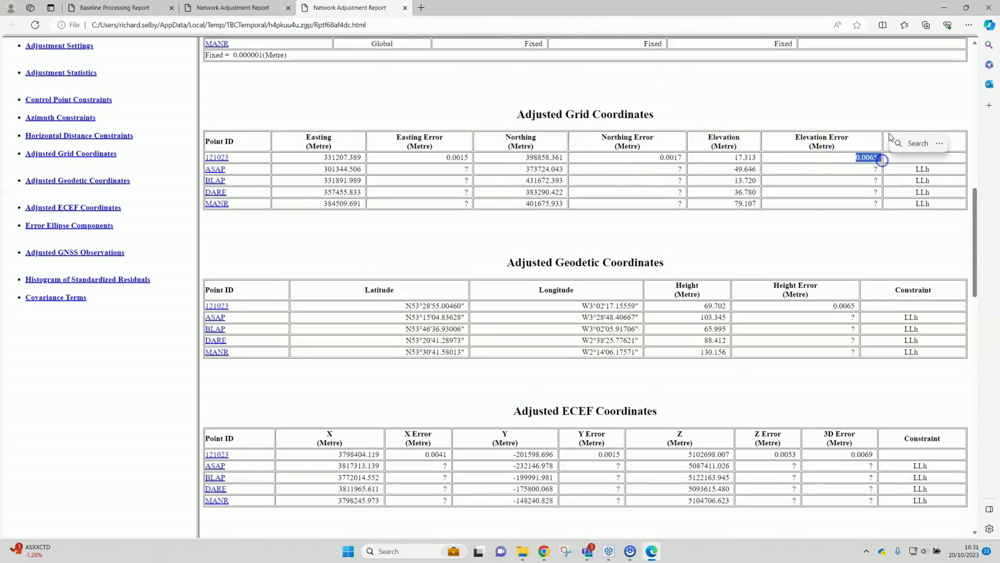
pyautogui.click(944, 7)
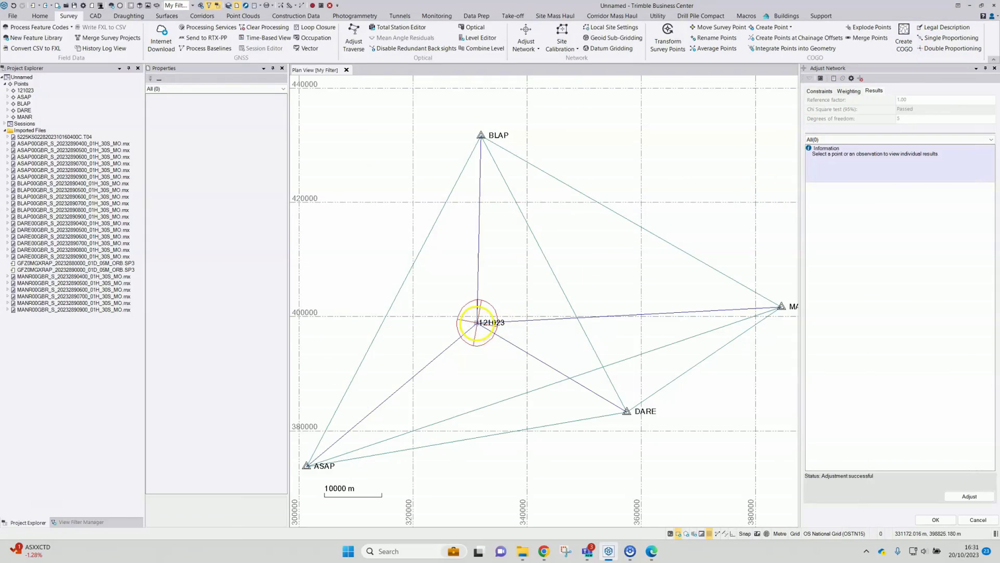
# Step: Select point 121023 in the plan view to review its adjusted errors, and accept the network adjustment
pyautogui.click(477, 323)
pyautogui.click(513, 374)
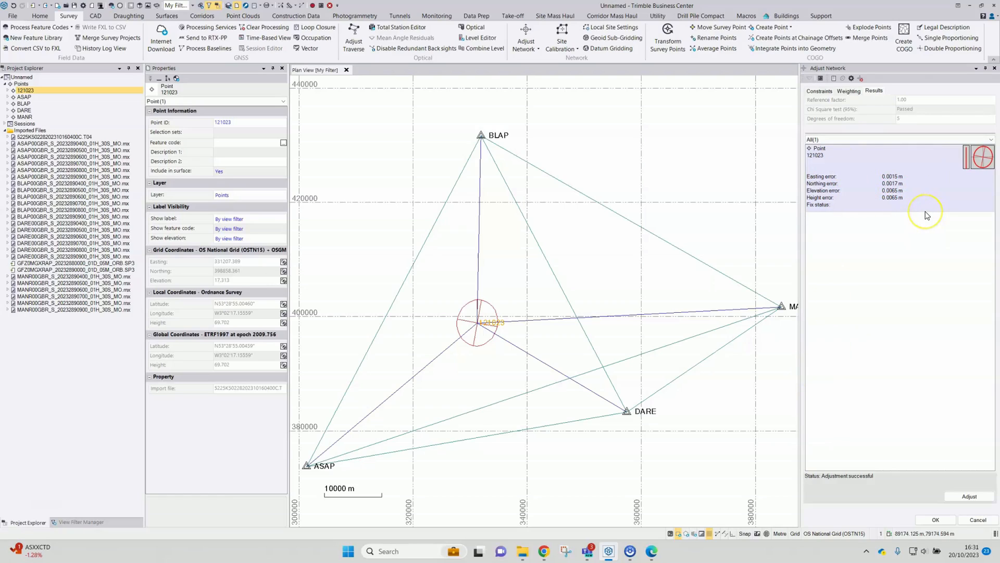
pyautogui.click(945, 520)
# Step: Set the project's latitude/longitude decimal precision to 0.123456789 in the coordinate unit settings
pyautogui.moveTo(642, 322); pyautogui.dragTo(687, 298)
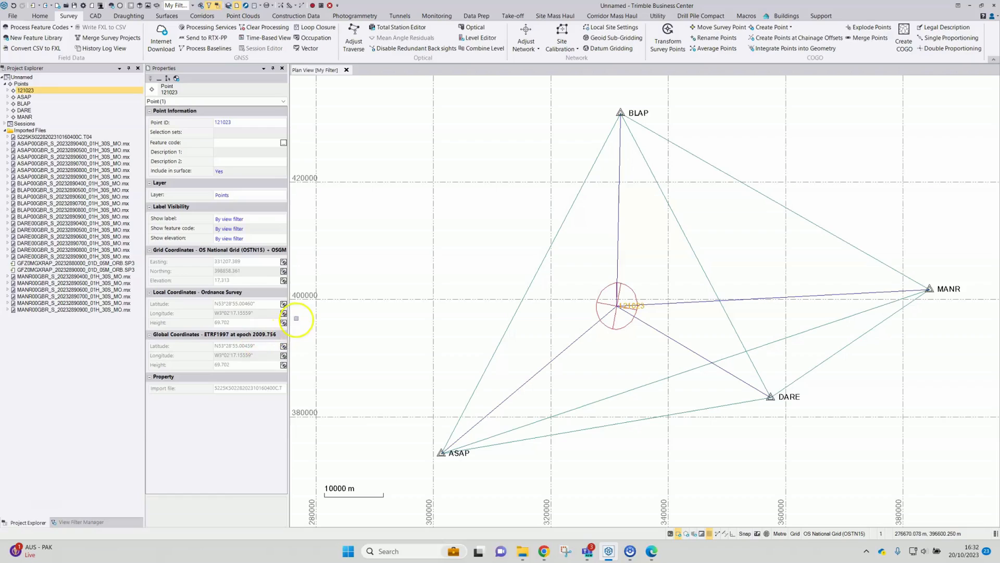
pyautogui.click(83, 6)
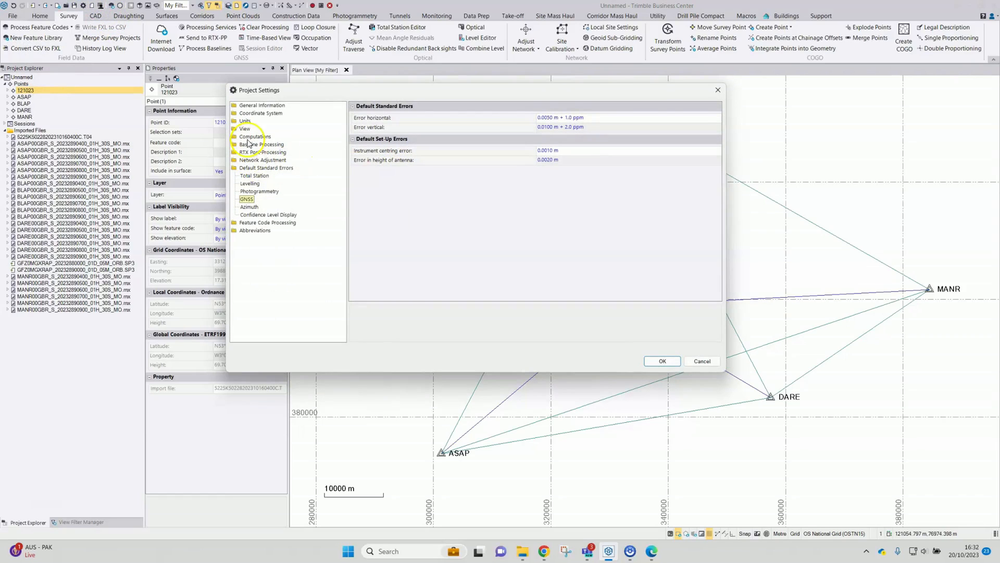
pyautogui.click(245, 121)
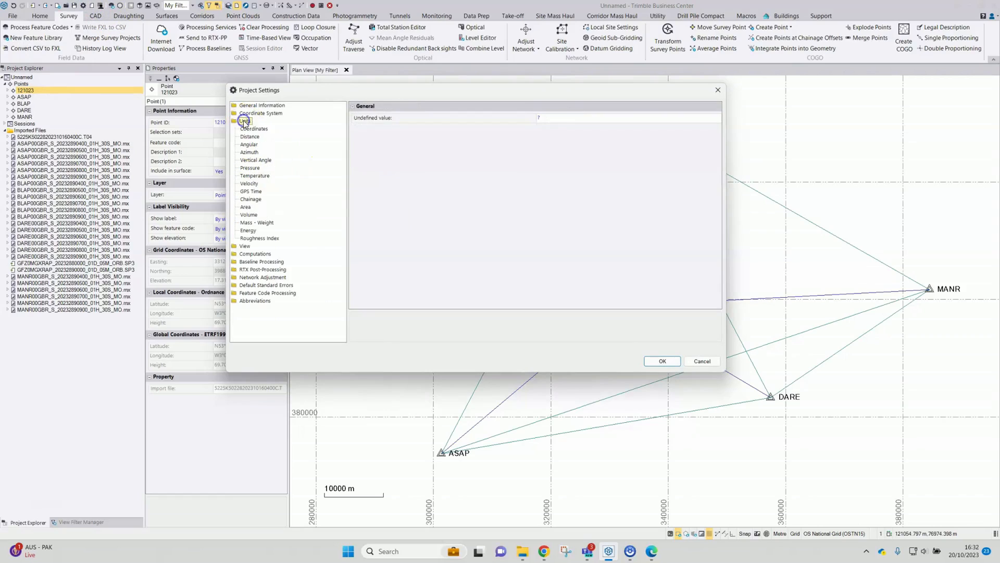
pyautogui.click(261, 129)
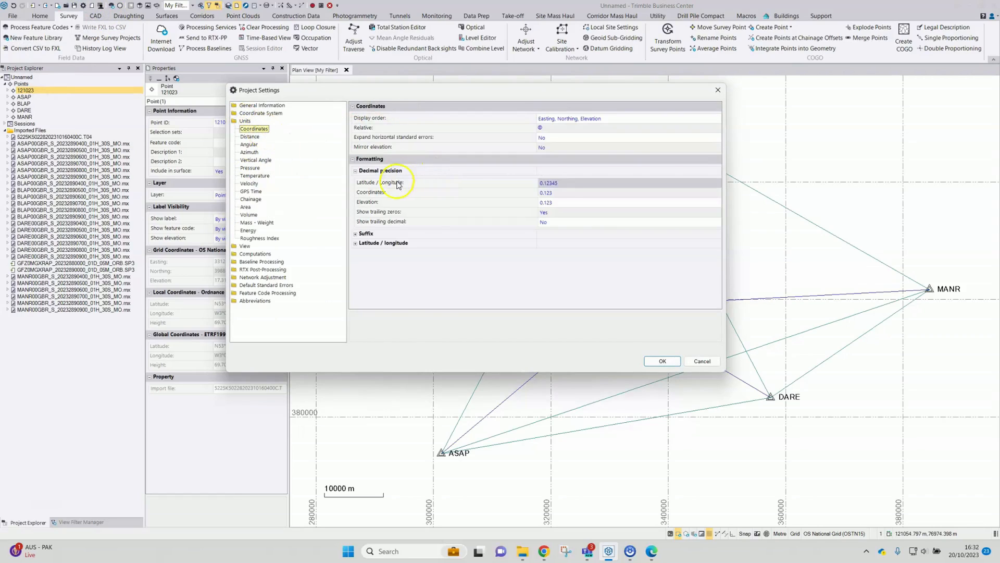
pyautogui.click(563, 183)
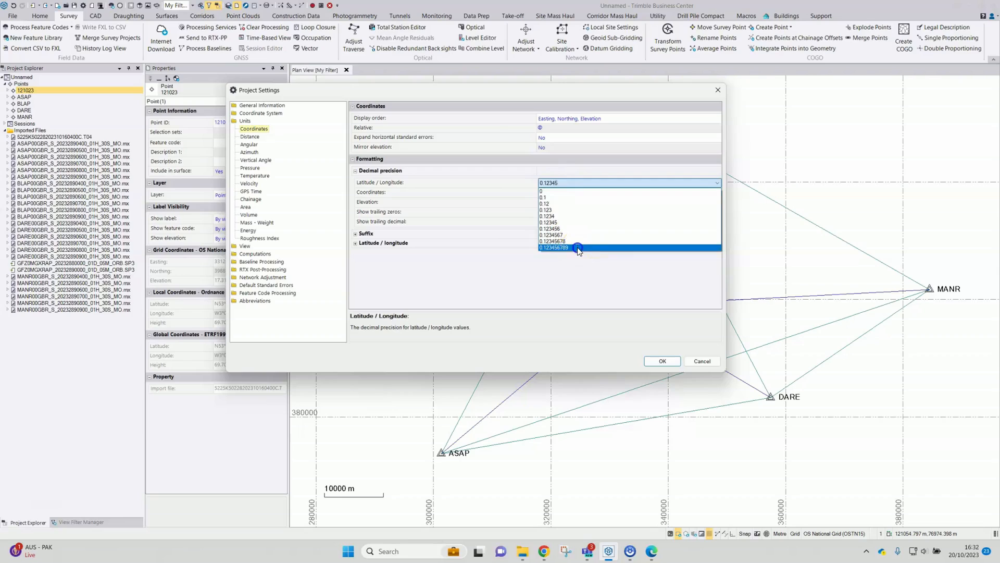
pyautogui.click(576, 246)
pyautogui.click(669, 363)
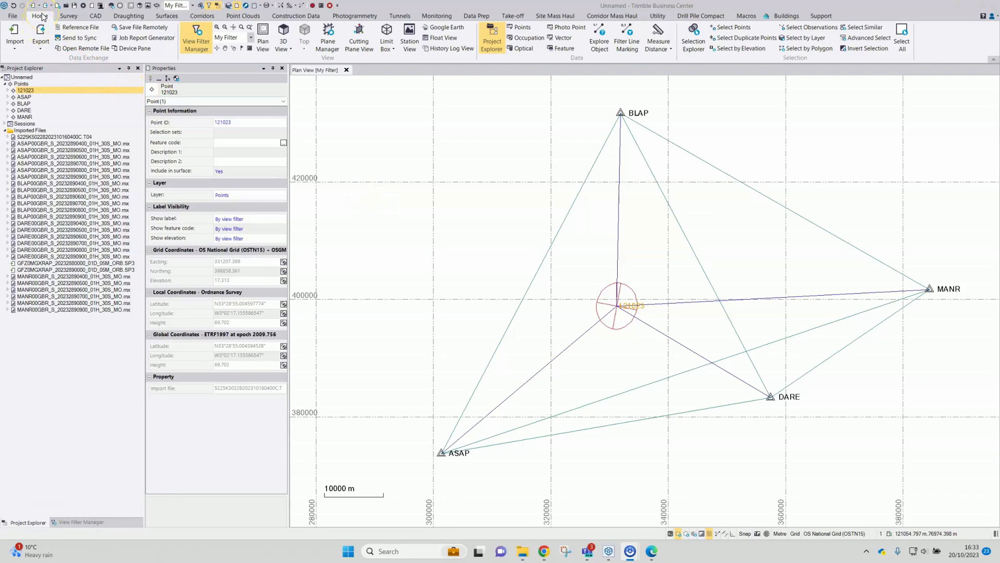
# Step: Open the point spreadsheet and select all five points, from 121023 to MANR
pyautogui.click(519, 29)
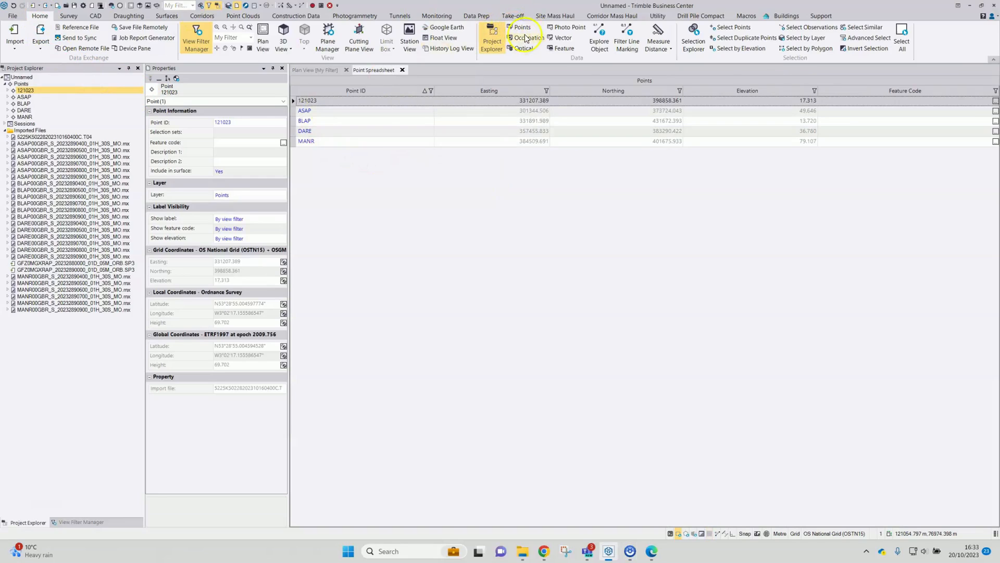
pyautogui.click(293, 102)
pyautogui.moveTo(294, 102); pyautogui.dragTo(292, 142)
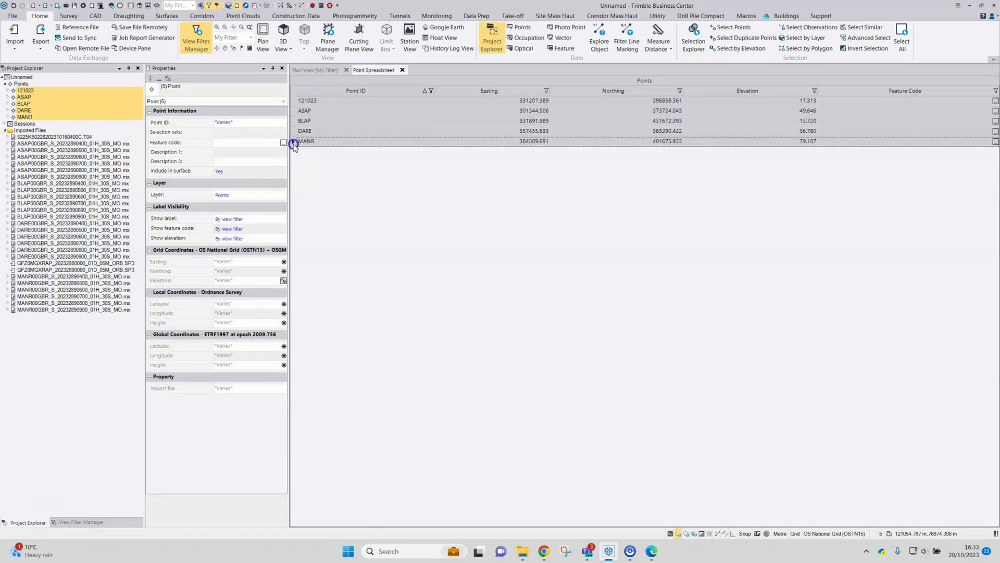
# Step: Copy the row of point 121023 with its easting, northing and elevation from the point spreadsheet
pyautogui.click(292, 100)
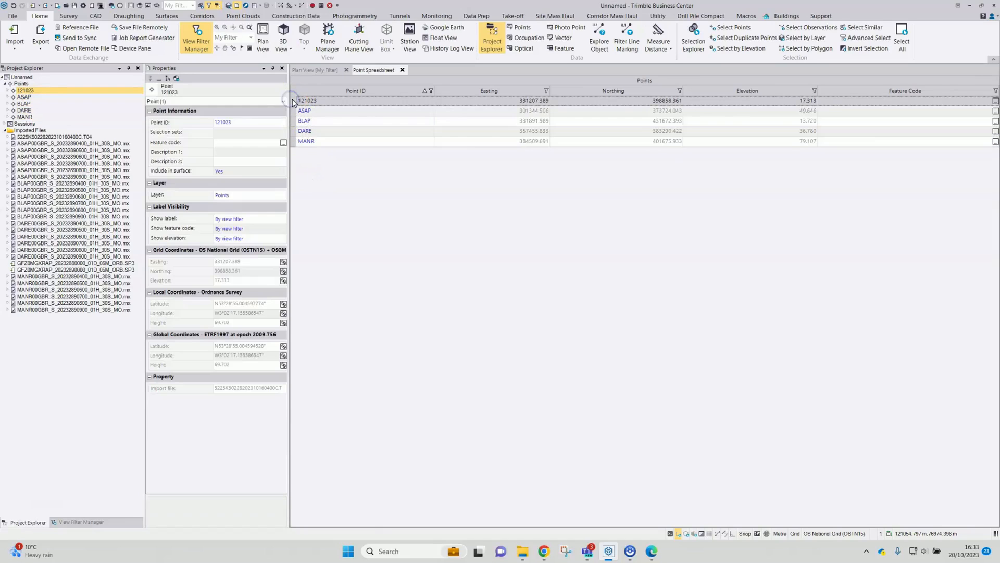
pyautogui.rightClick(292, 100)
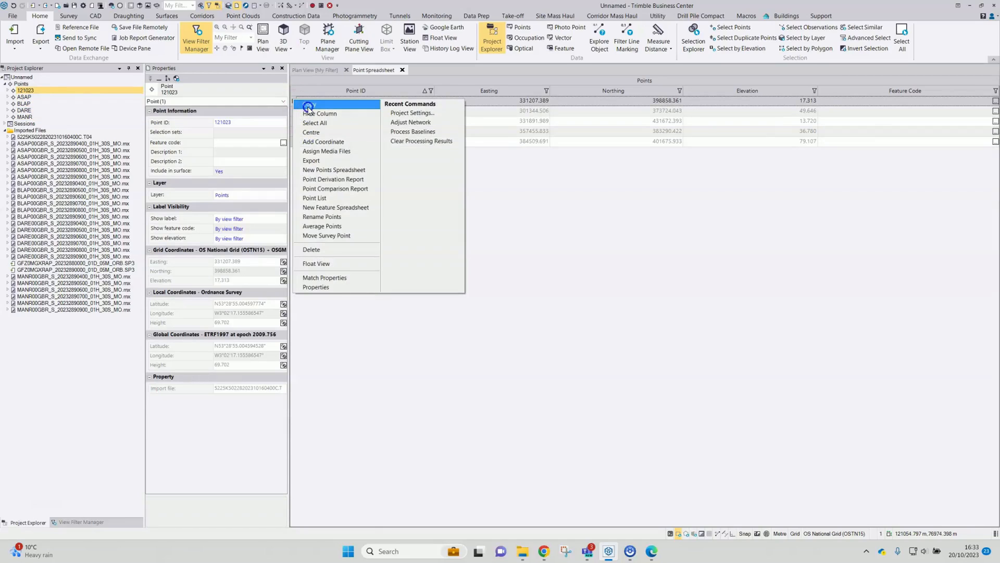
pyautogui.click(308, 107)
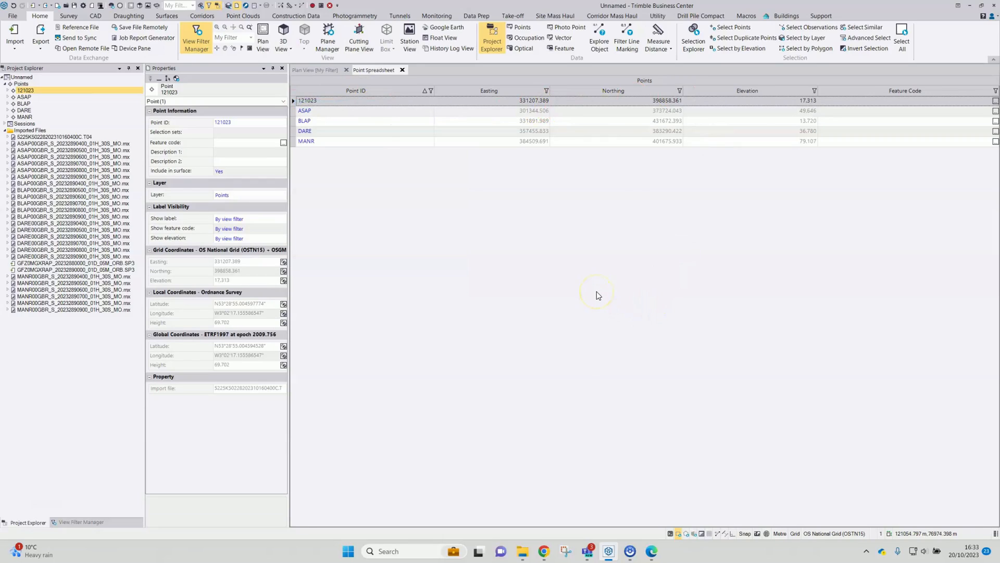
# Step: Return to the plan view of the network and select the project itself to show its general information
pyautogui.click(324, 70)
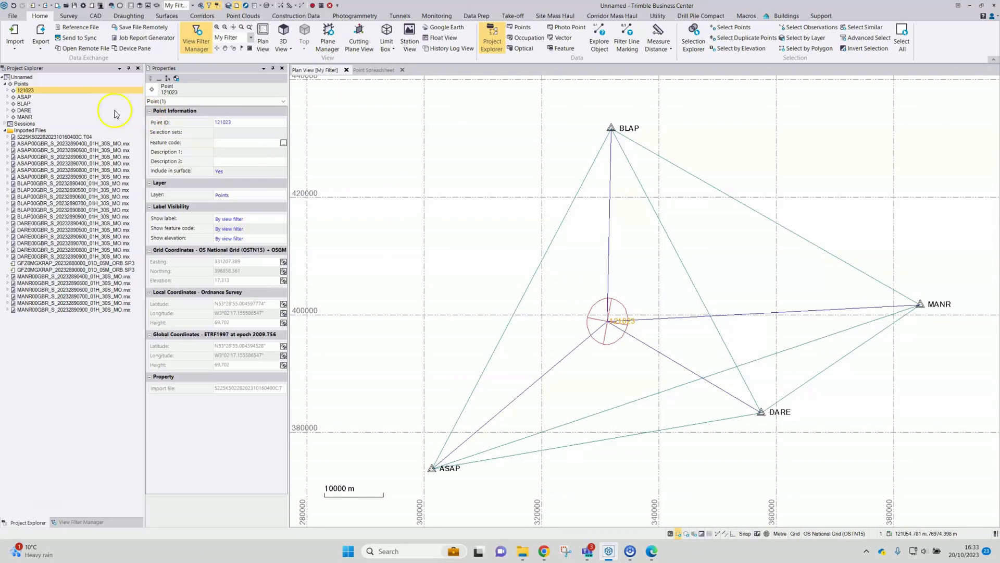
pyautogui.click(32, 78)
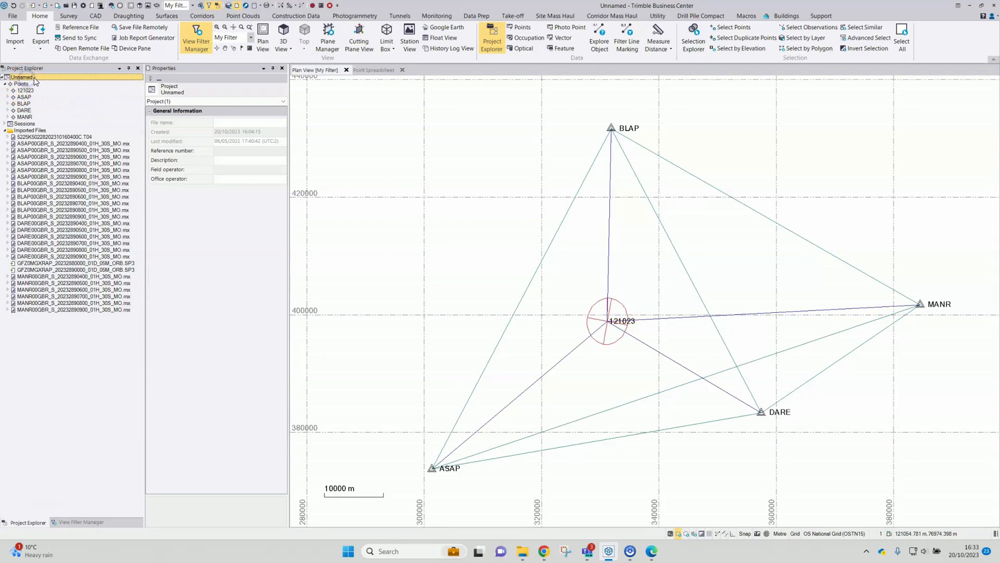
pyautogui.click(758, 534)
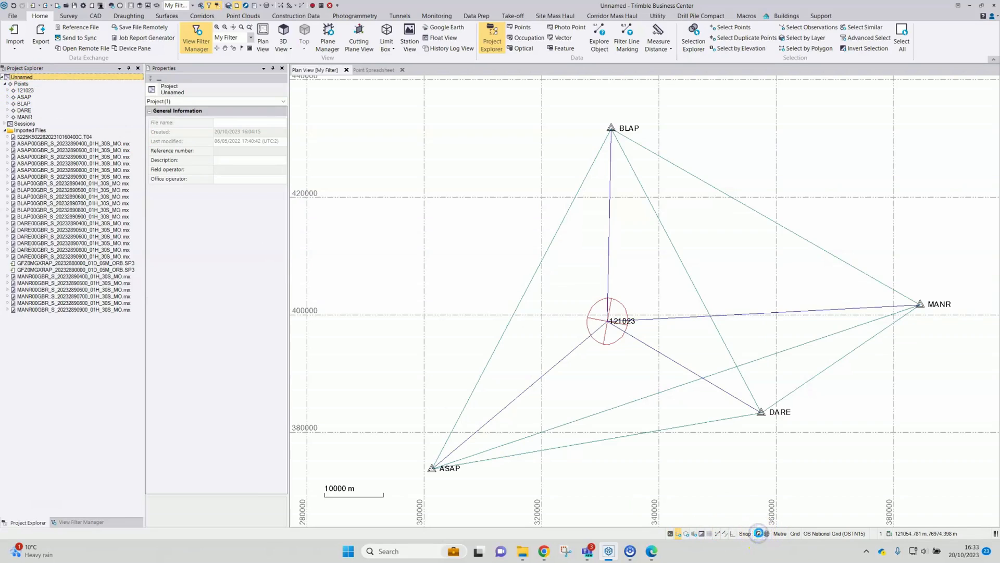